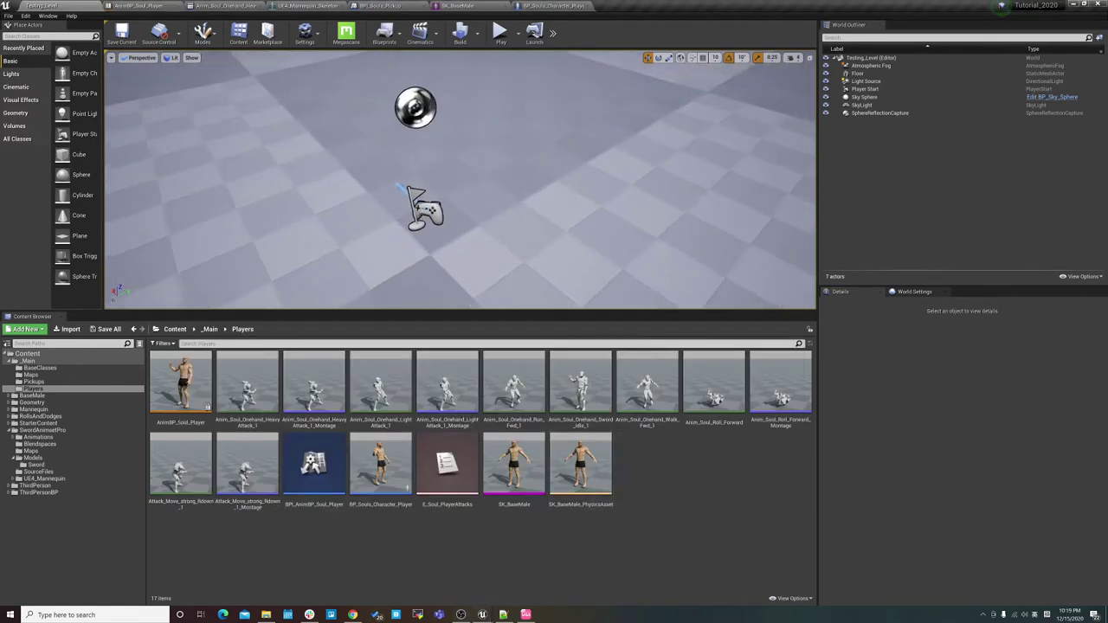
Step: Open the BaseClasses folder in the Content Browser
right_drag(346, 122, 633, 203)
scroll(459, 181, down, 3)
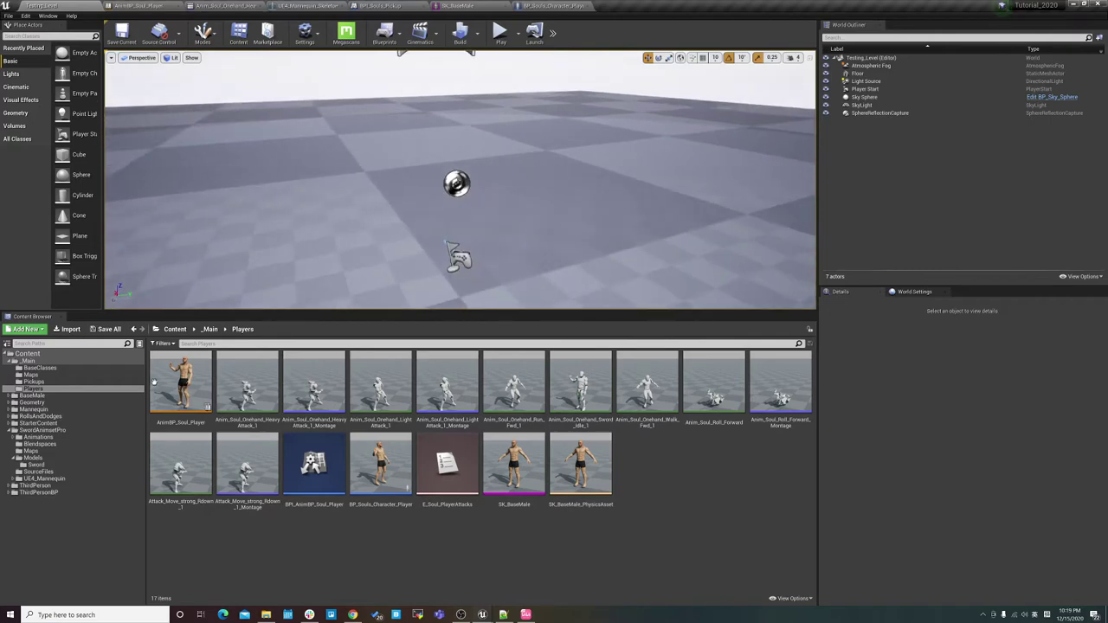
click(40, 368)
right_click(462, 448)
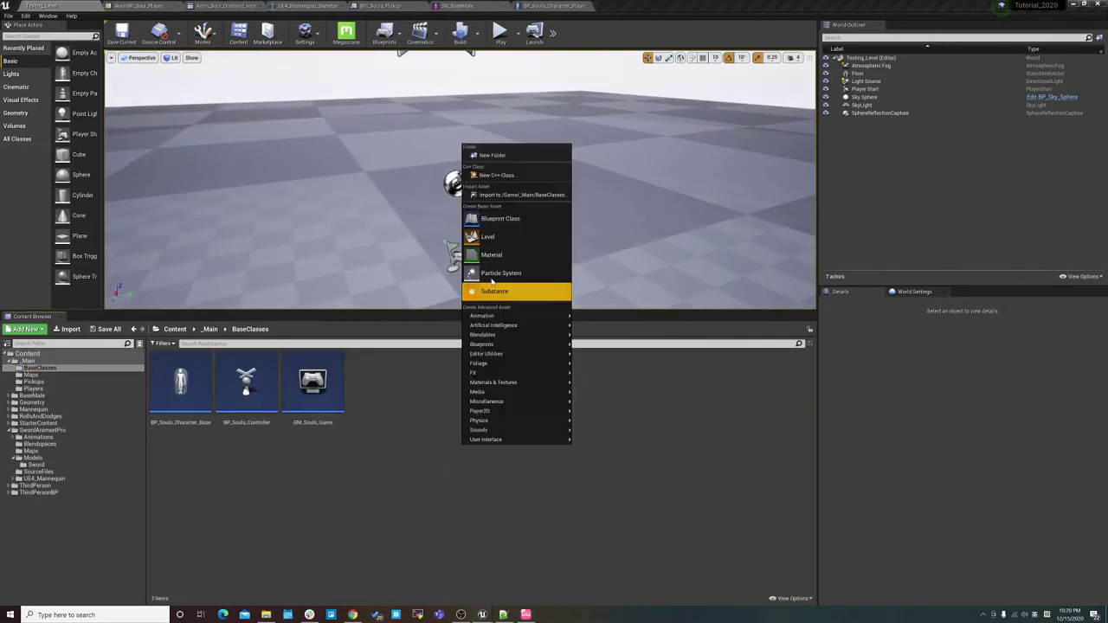
click(359, 458)
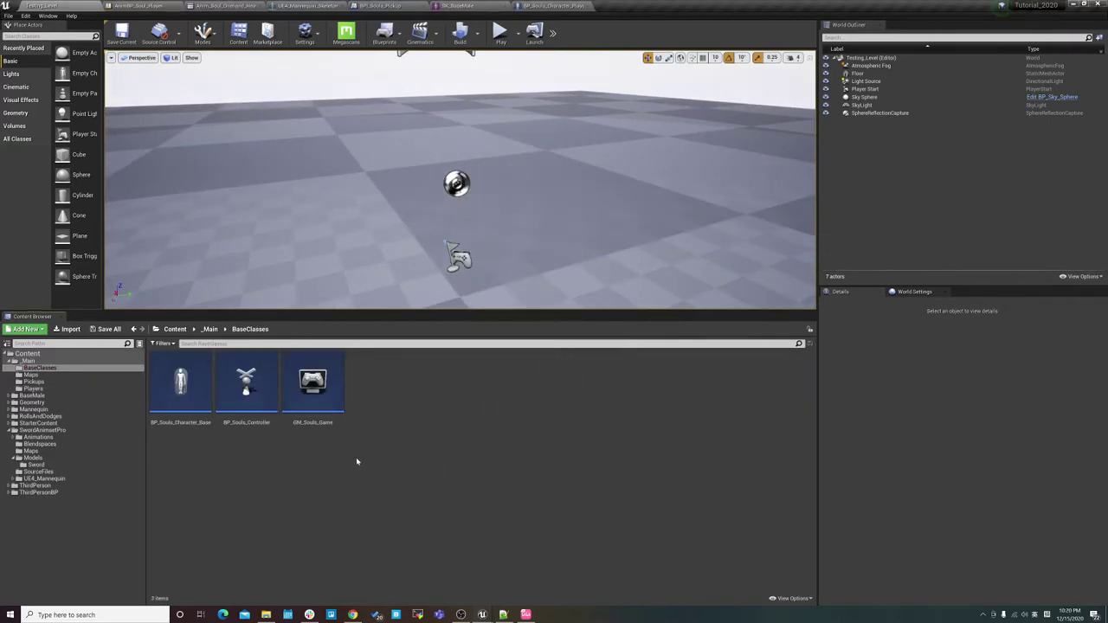
Step: Create an Actor Blueprint named BP_Souls_Pickup_Base and open it in the Blueprint editor
right_click(380, 424)
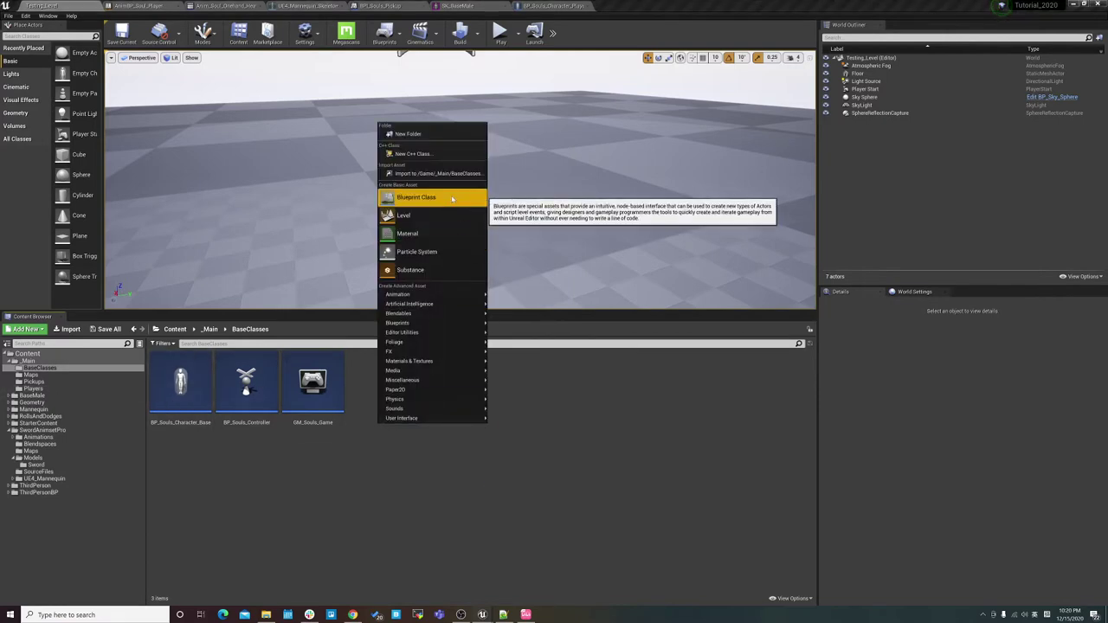
click(452, 198)
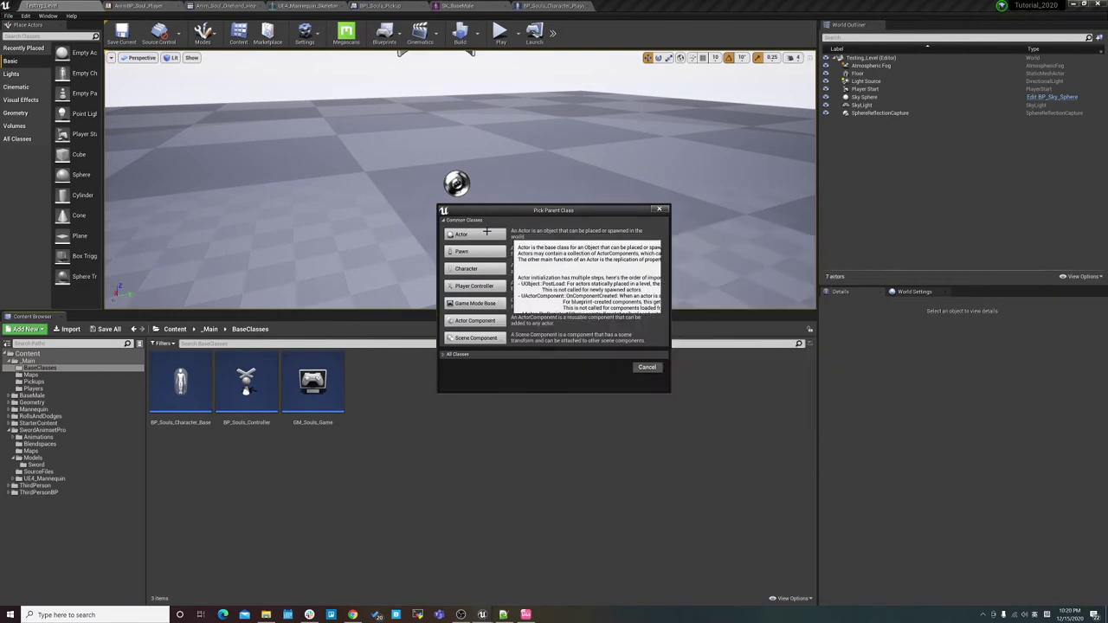
click(487, 232)
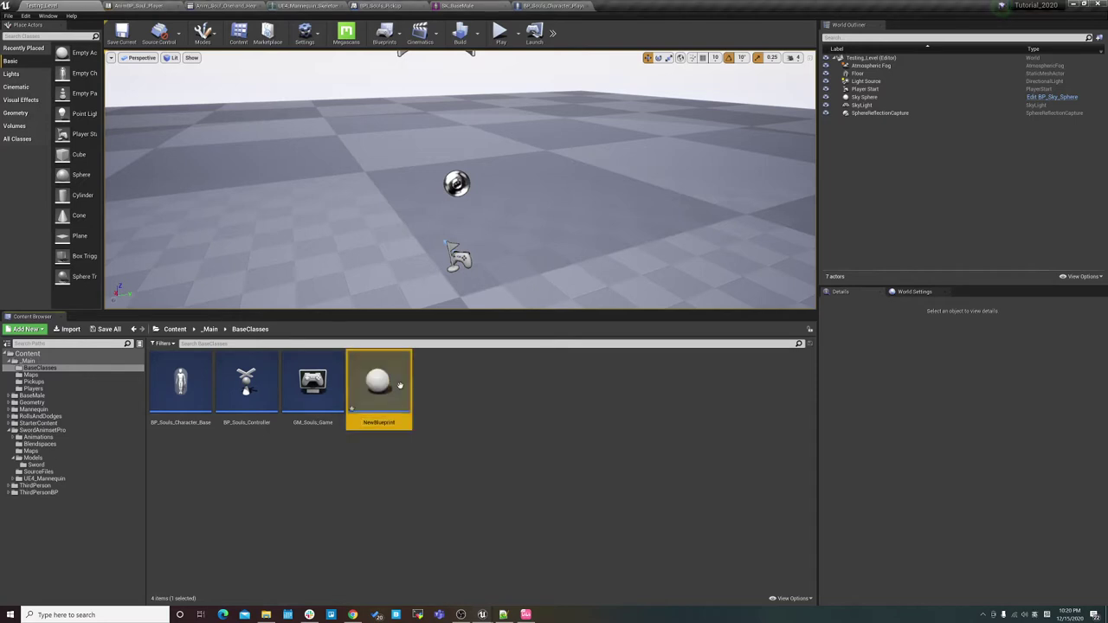
text(BP_Souls_Pickup_Base)
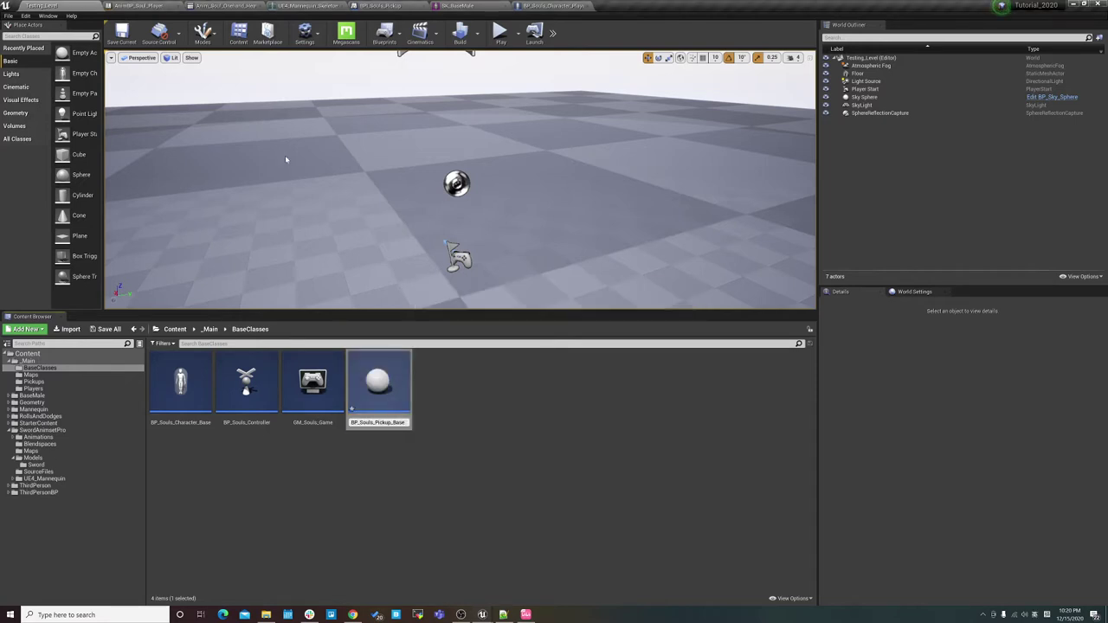
key(Return)
click(428, 519)
double_click(312, 381)
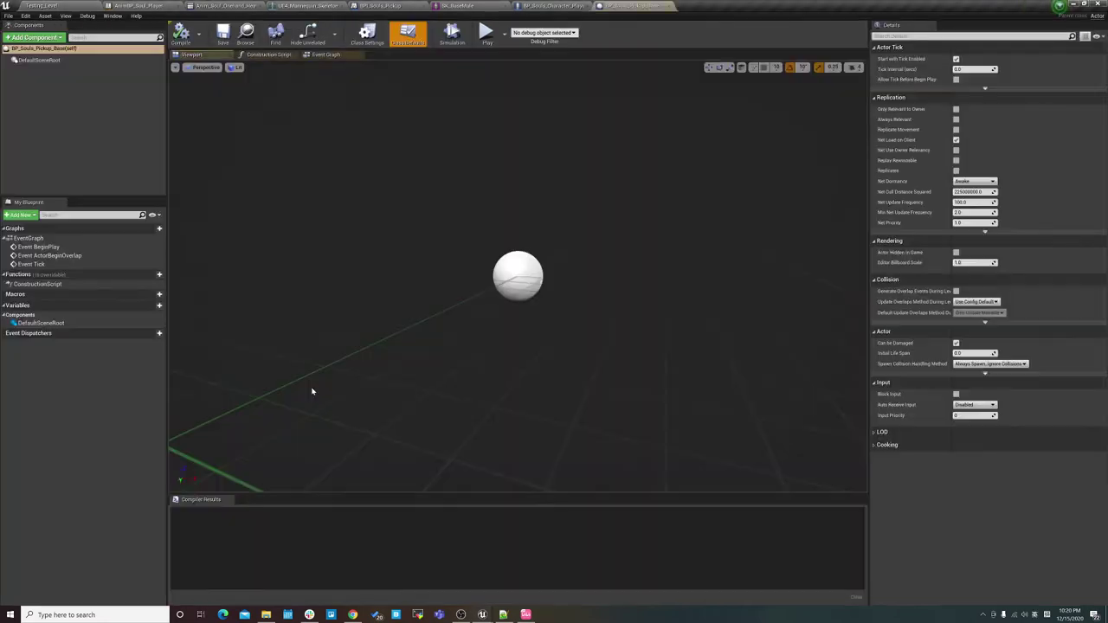
Step: Add a Static Mesh component named item
click(39, 60)
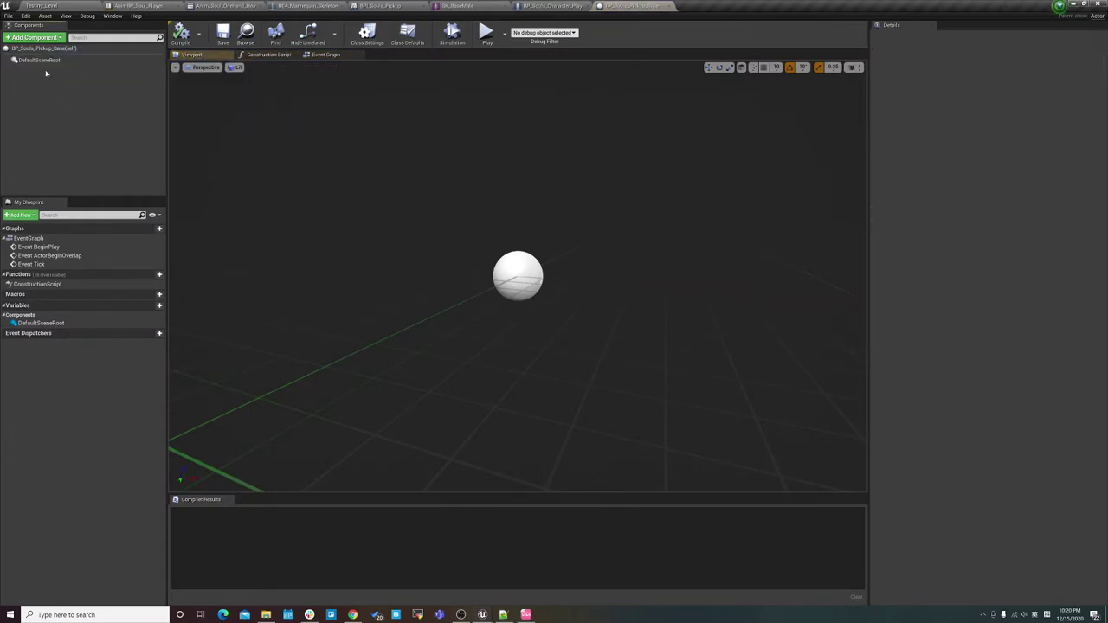
click(32, 36)
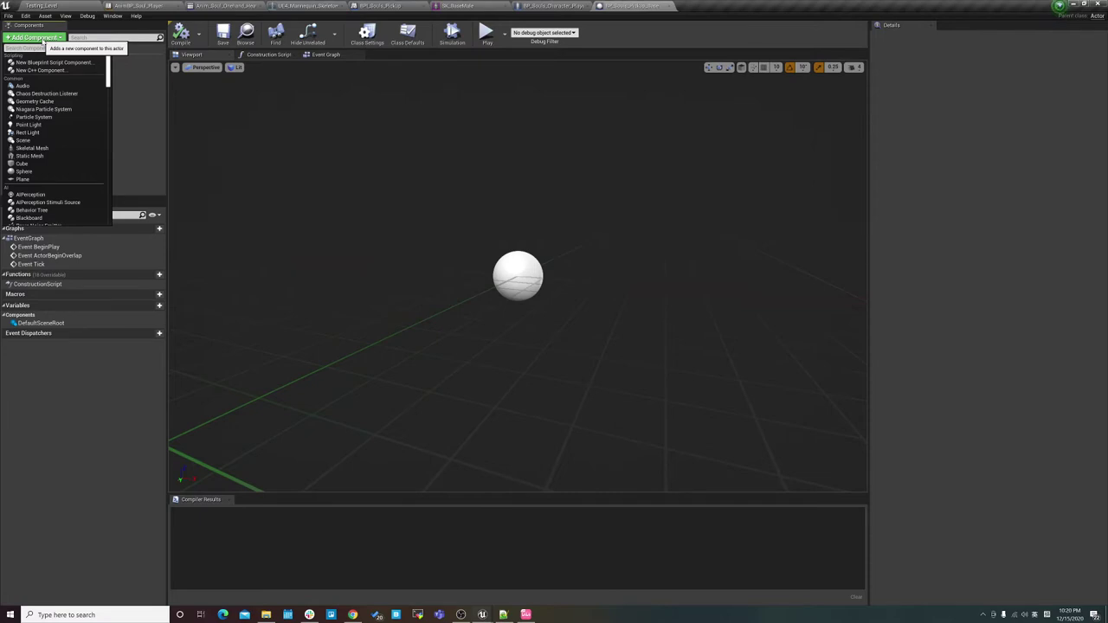
text(static)
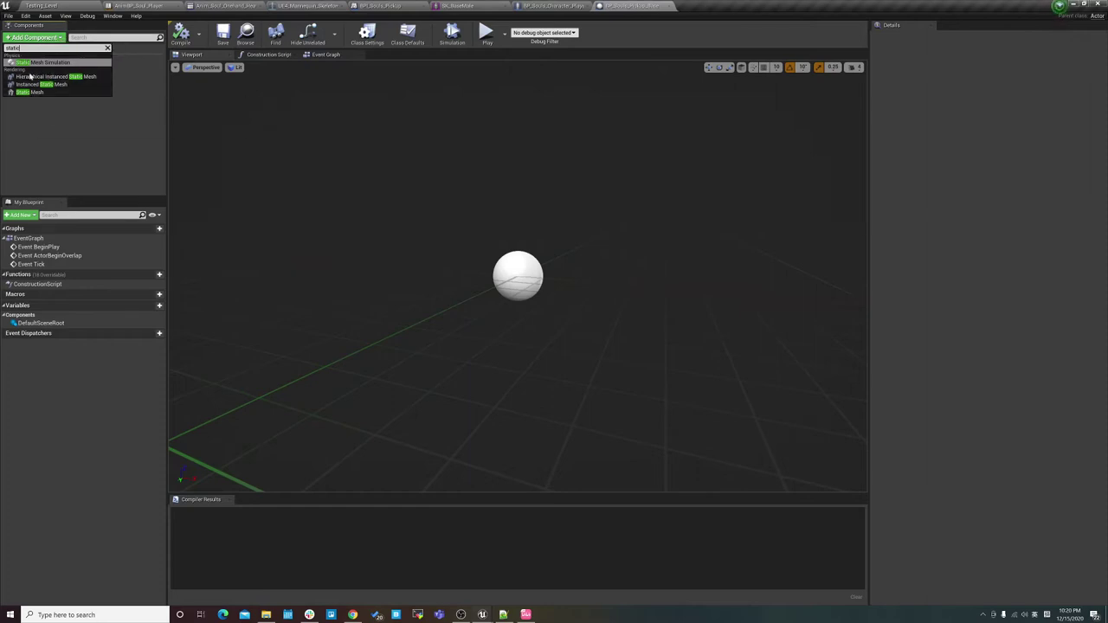
click(35, 92)
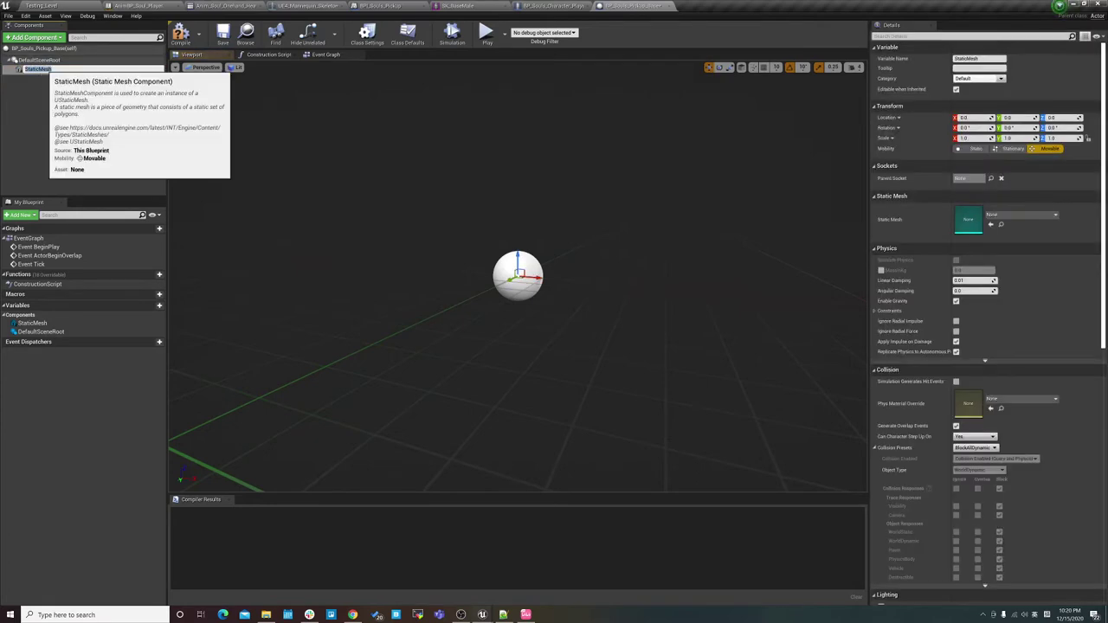
text(item)
key(Return)
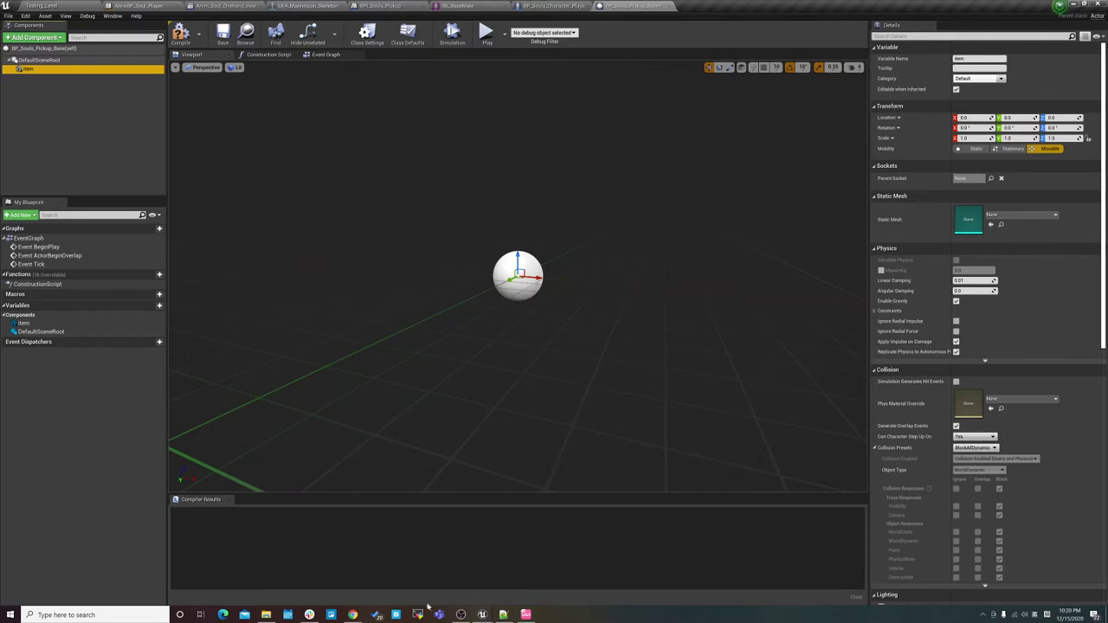
Step: Drag item onto DefaultSceneRoot so it becomes the root component
click(461, 615)
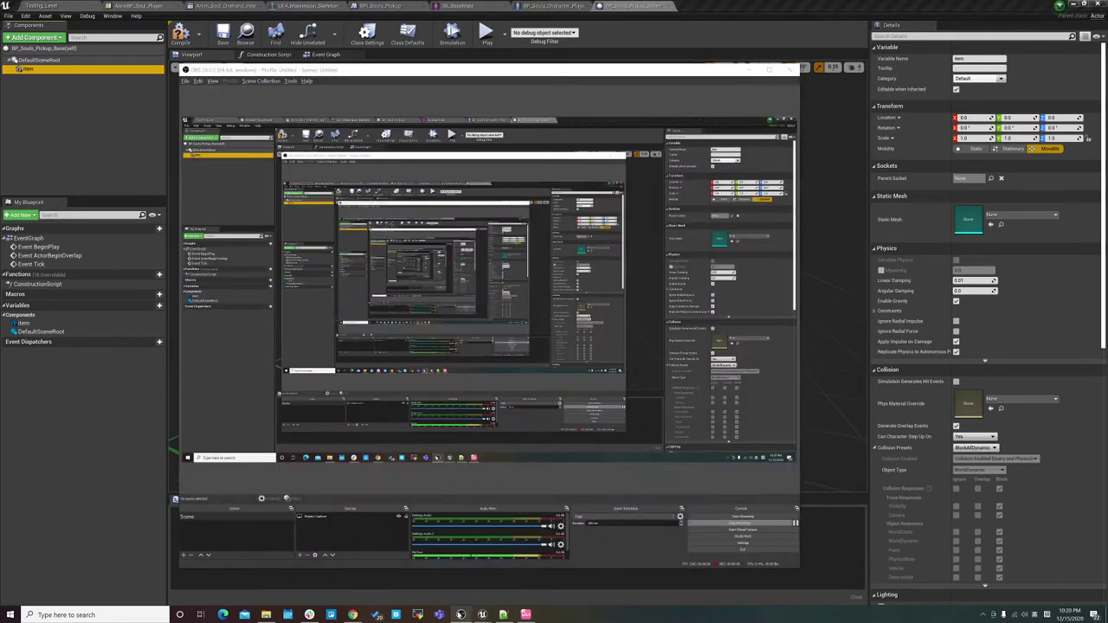
click(460, 615)
drag(107, 69, 46, 64)
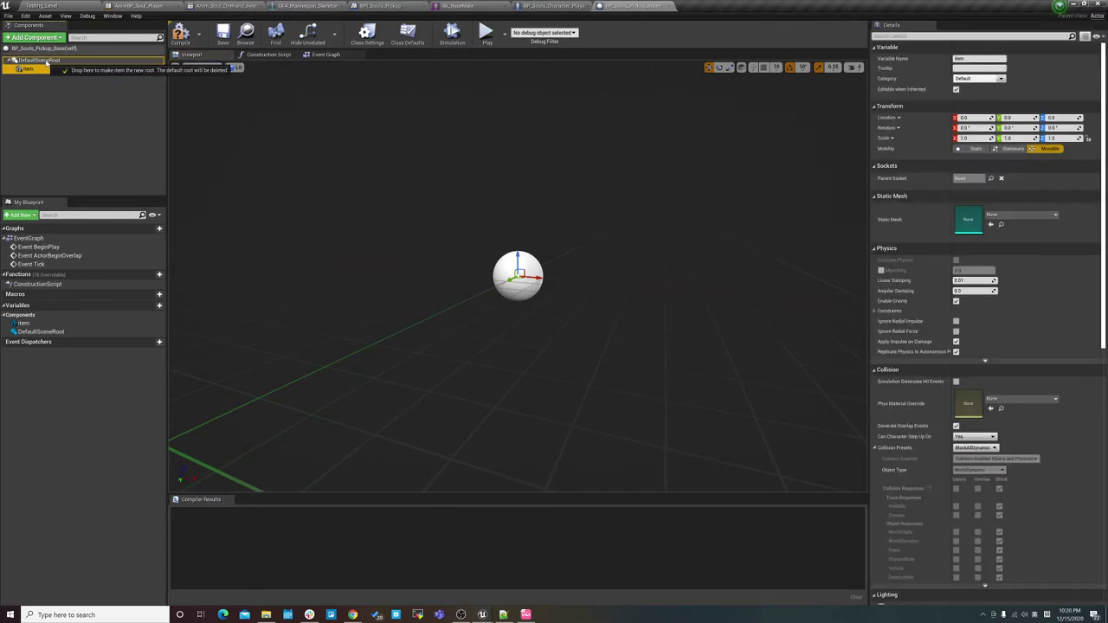
drag(46, 64, 46, 63)
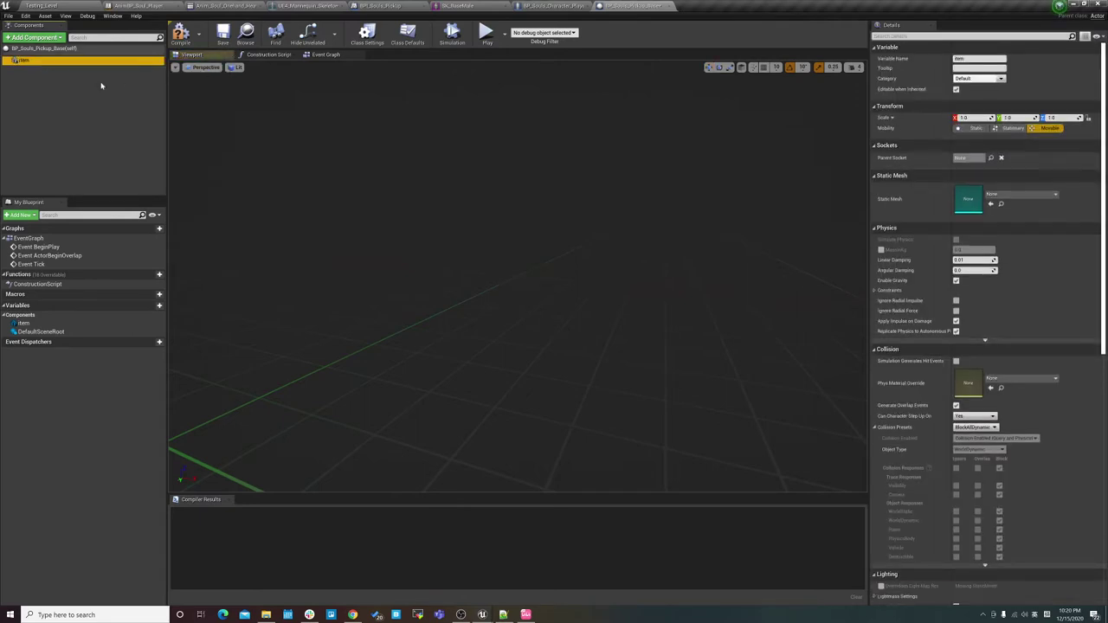
Step: With item selected, search 'sphere' and attach a Sphere Collision component under item
click(53, 81)
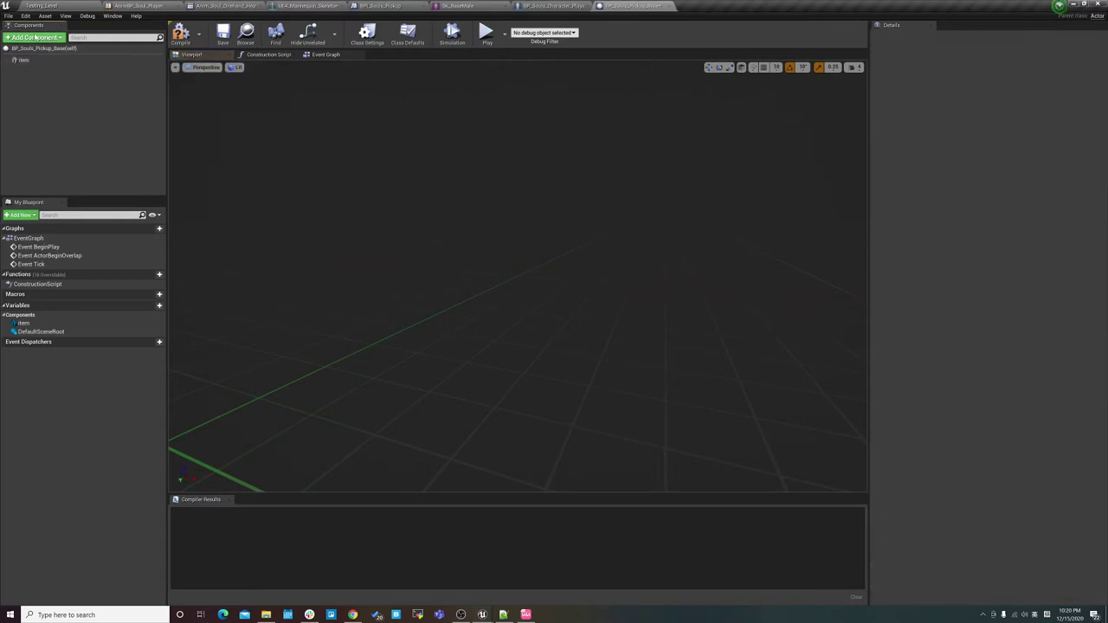
click(41, 61)
click(43, 38)
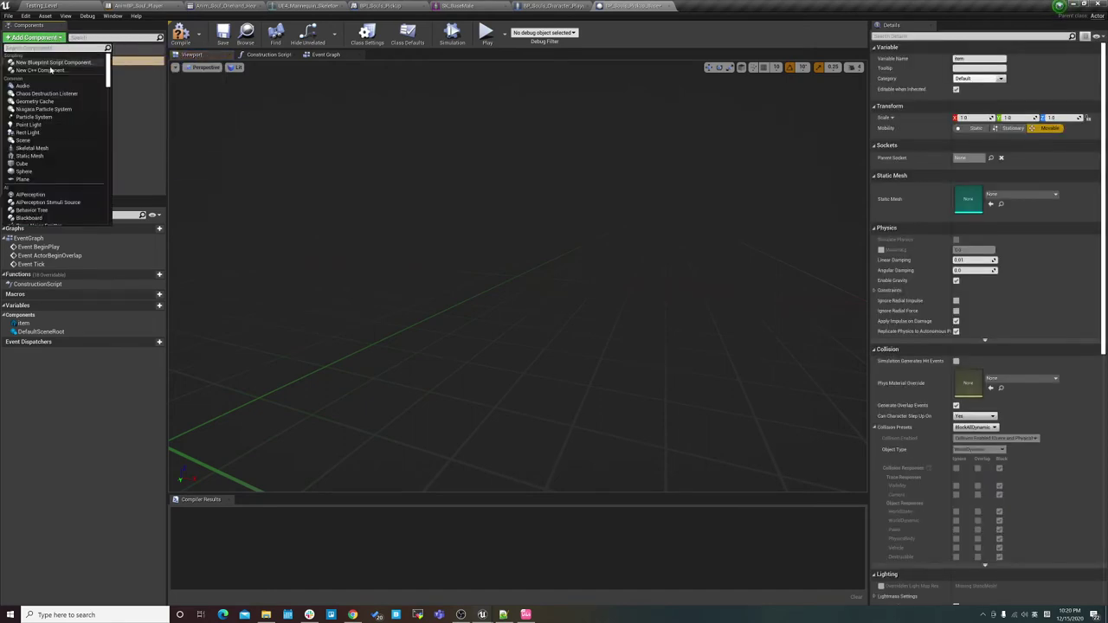
text(sphere)
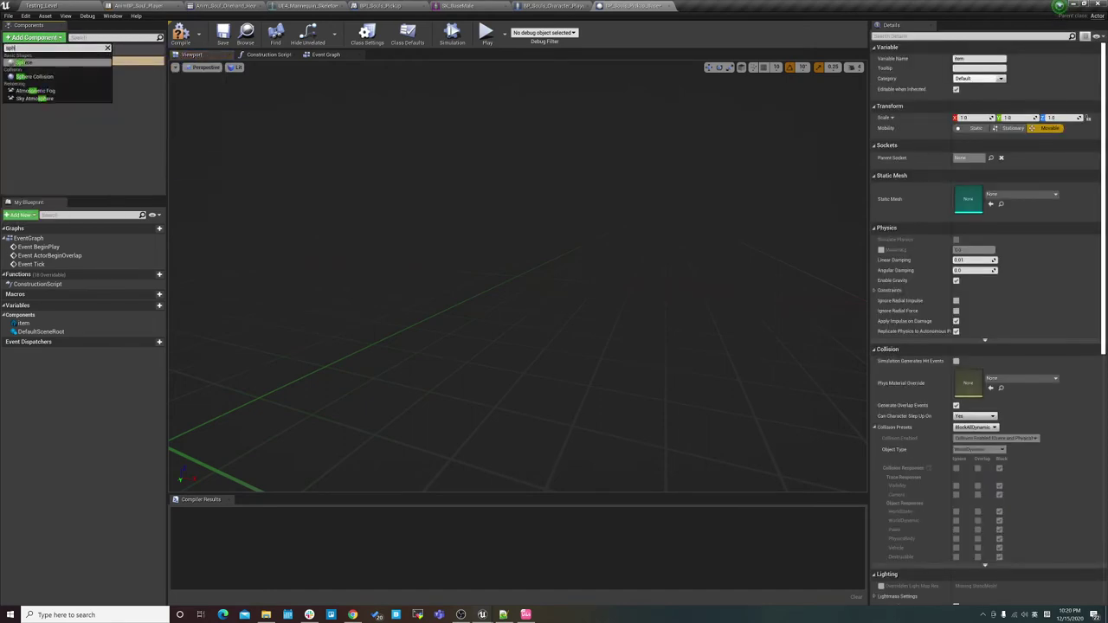
click(39, 77)
click(60, 77)
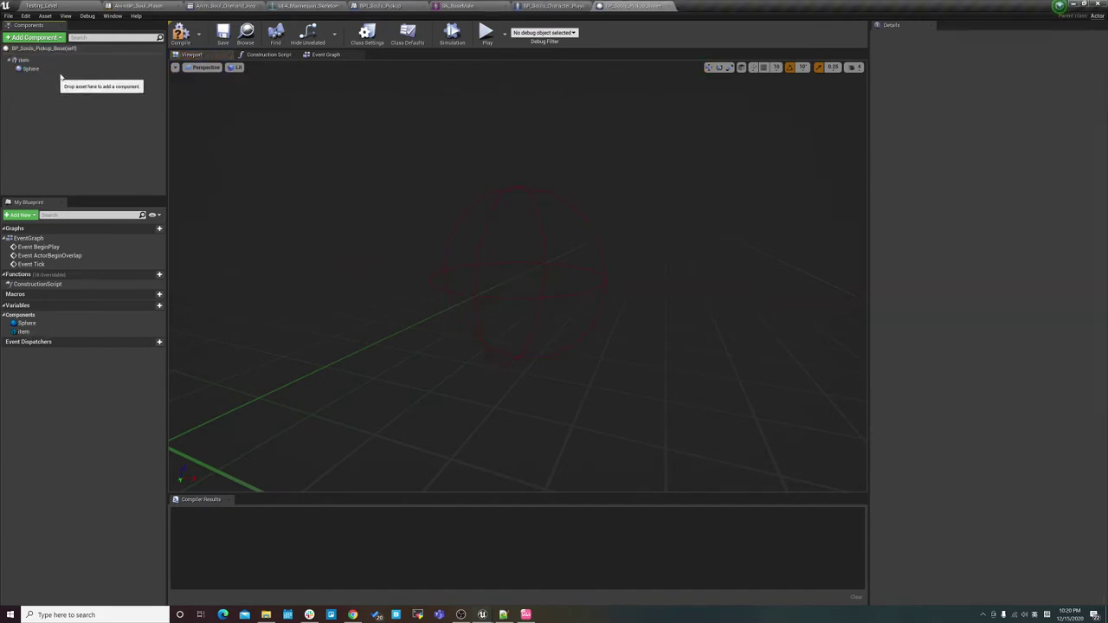
click(30, 69)
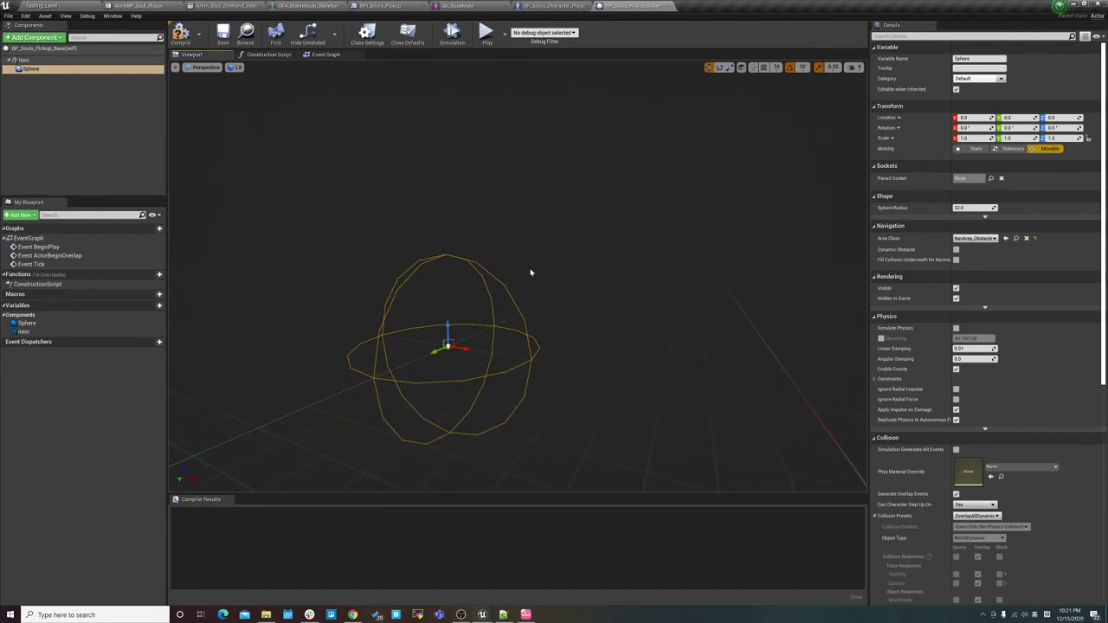
drag(39, 59, 63, 71)
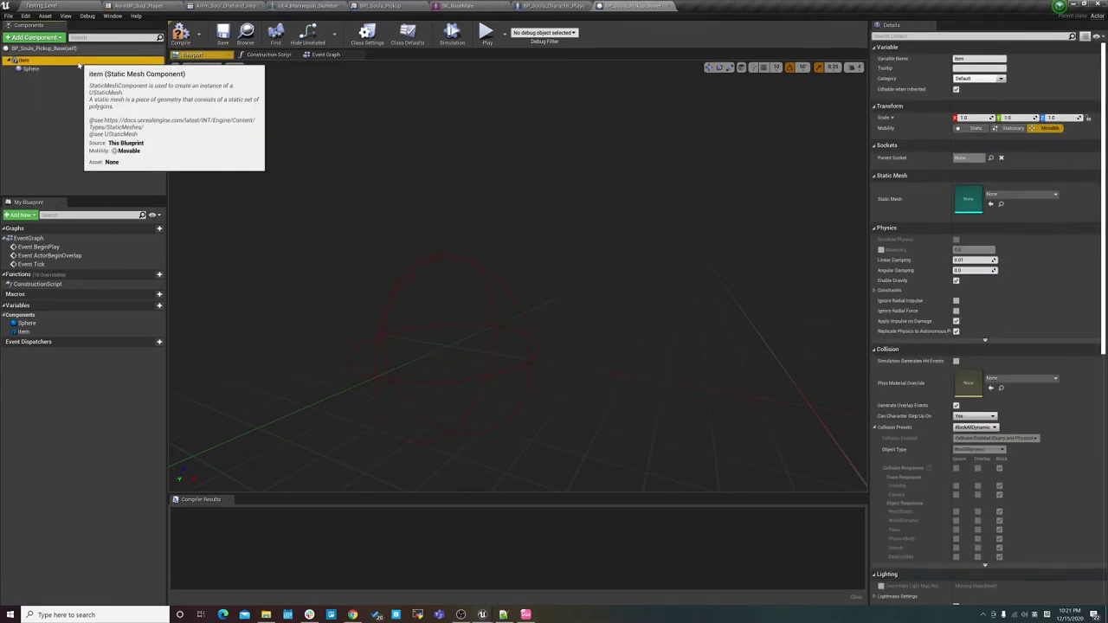
Step: Stop characters from stepping up onto the item mesh
click(62, 60)
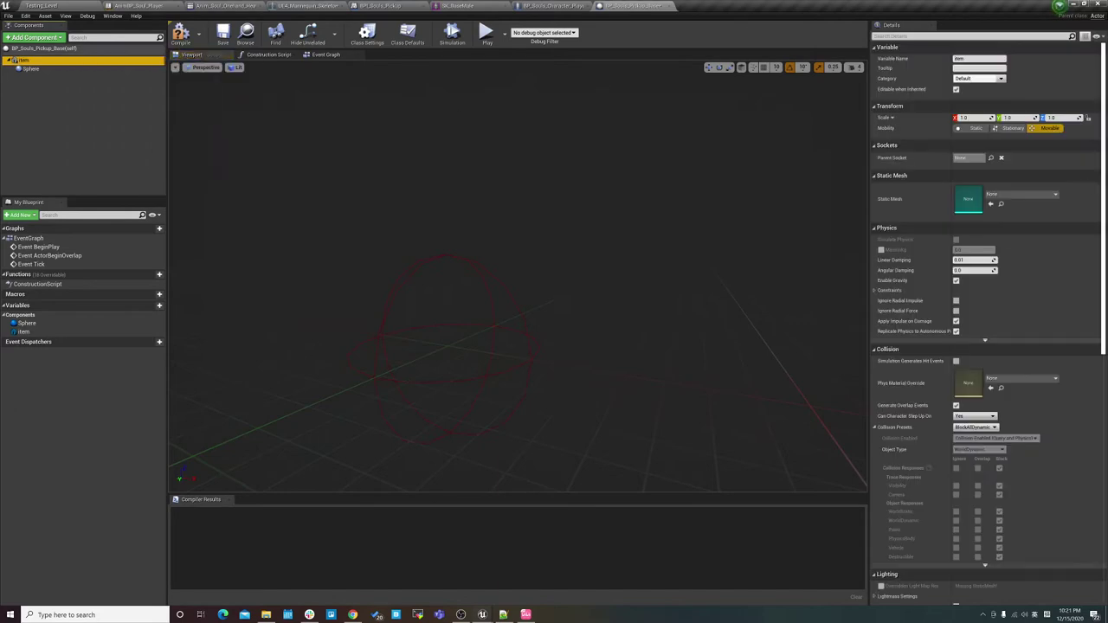
scroll(1023, 278, down, 1)
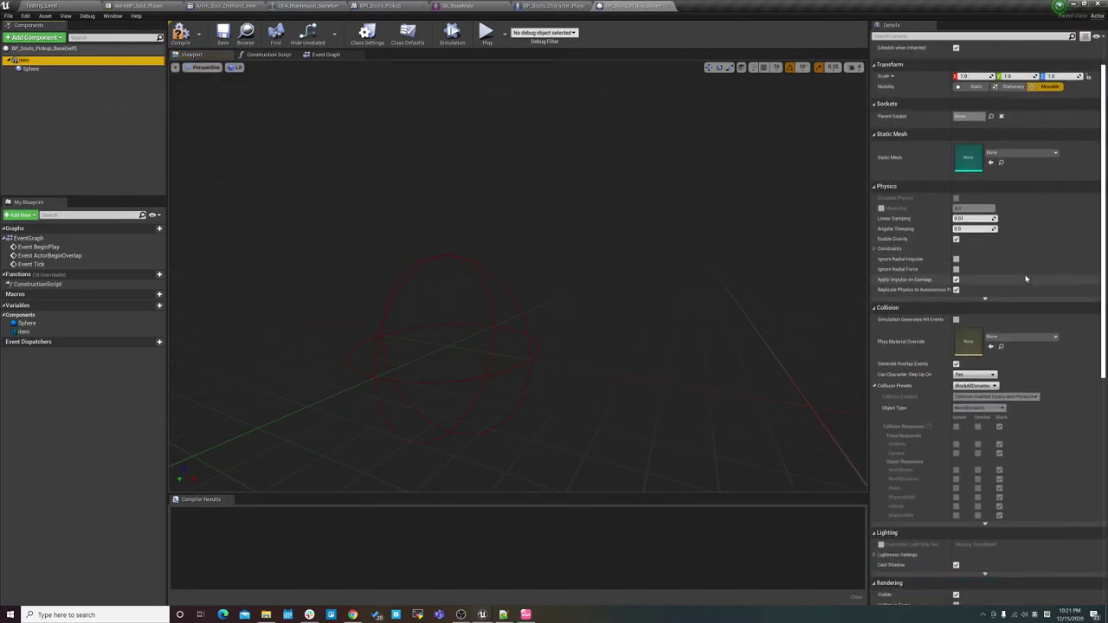
scroll(1026, 279, down, 1)
scroll(1006, 286, down, 1)
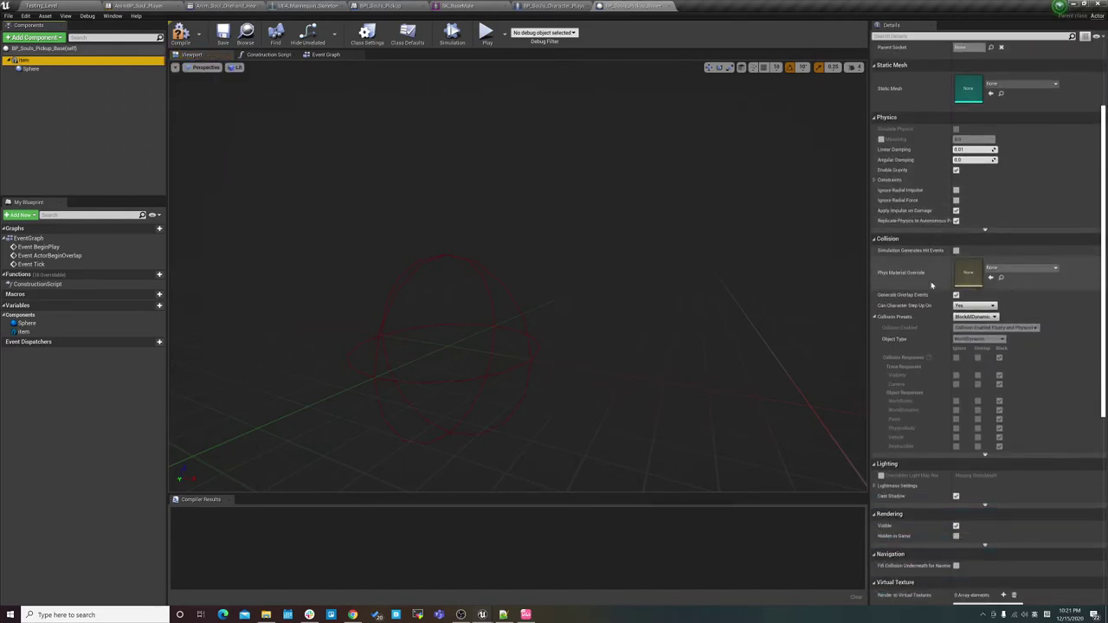
drag(868, 303, 851, 302)
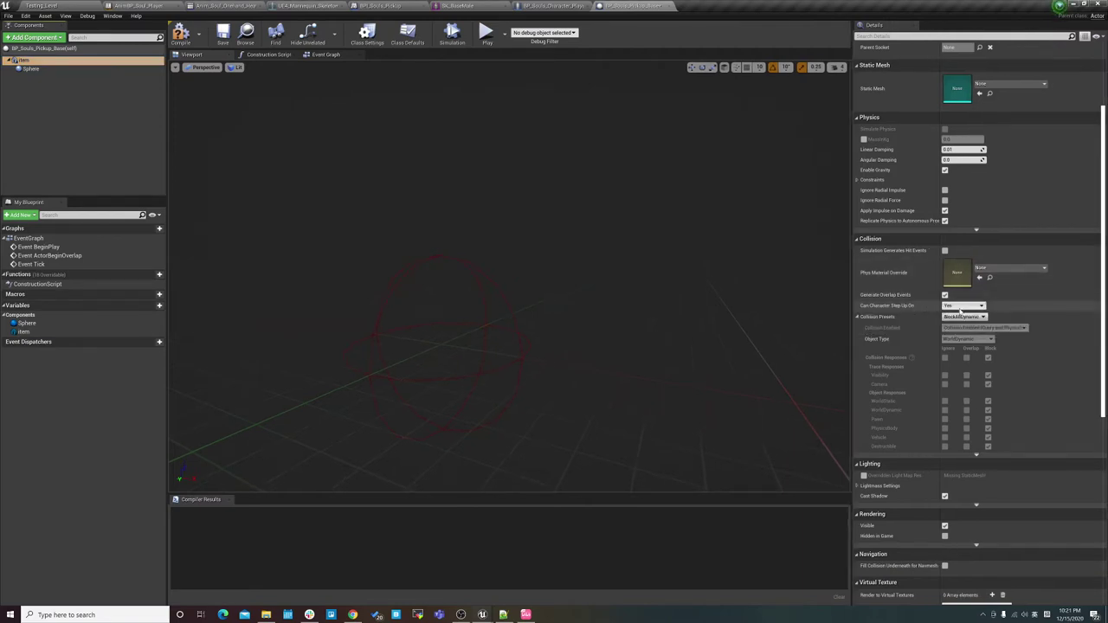
click(964, 307)
click(962, 312)
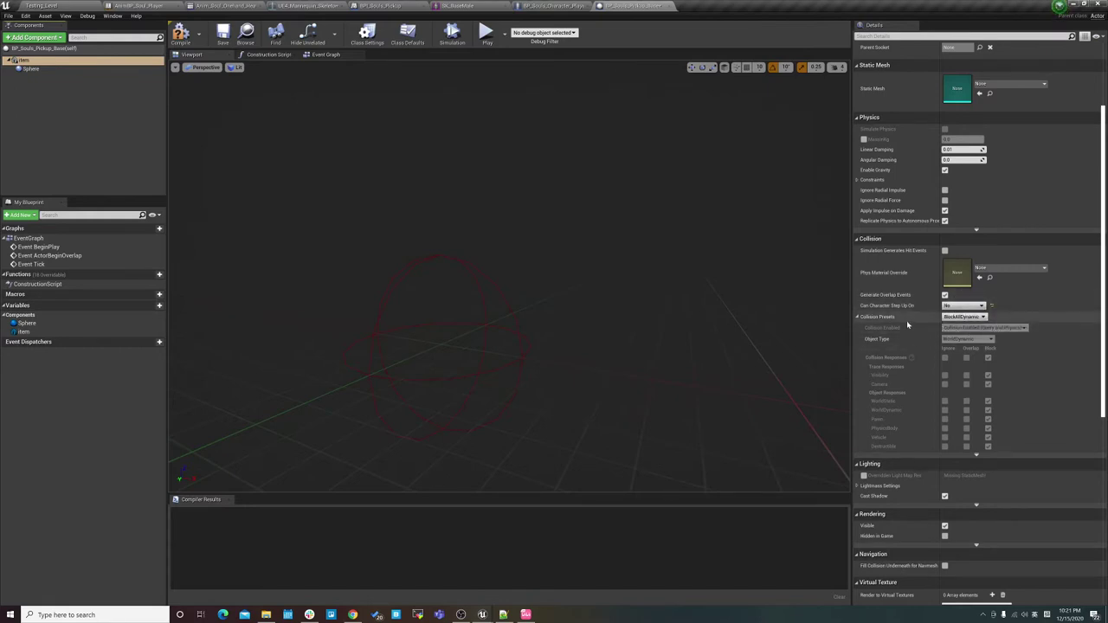
Step: Set item's collision to Custom, ignoring all but blocking WorldStatic and WorldDynamic, then save and compile
click(966, 317)
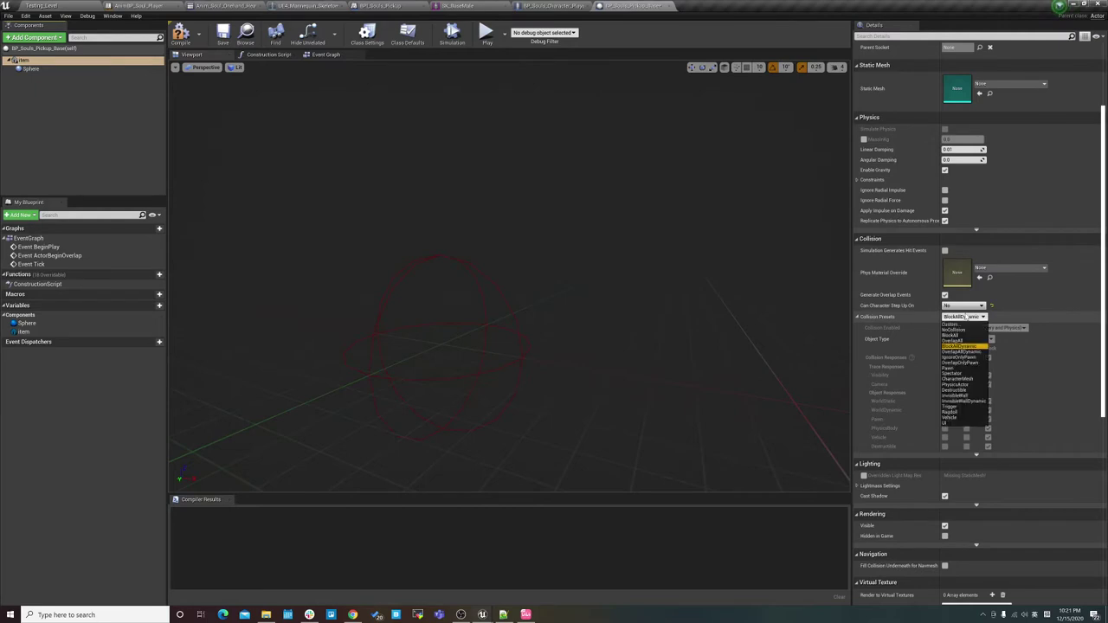
click(950, 324)
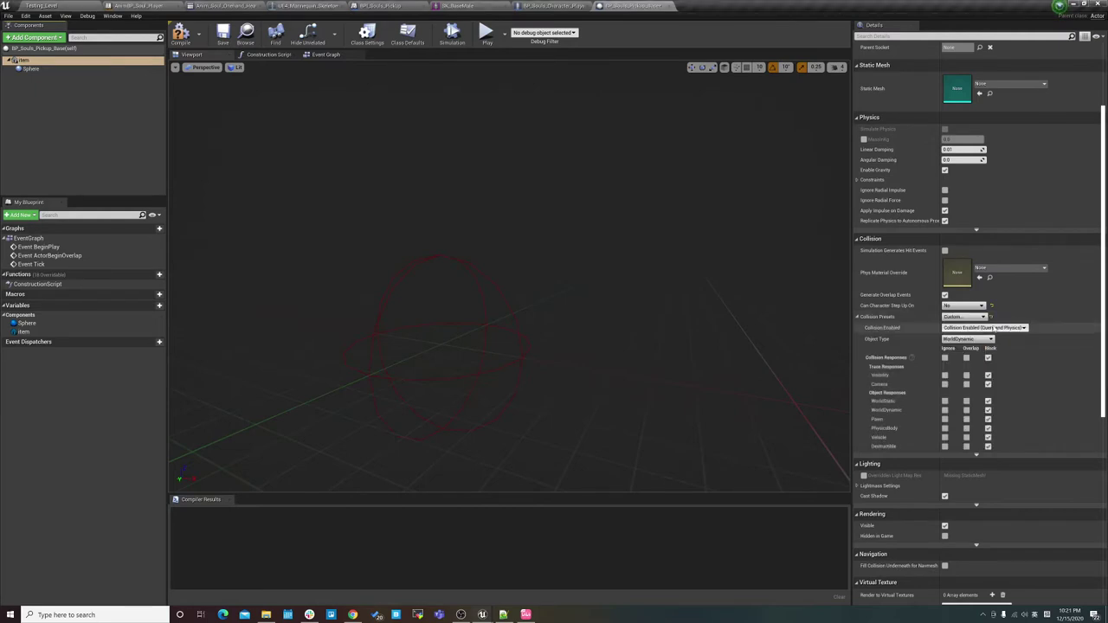
click(944, 357)
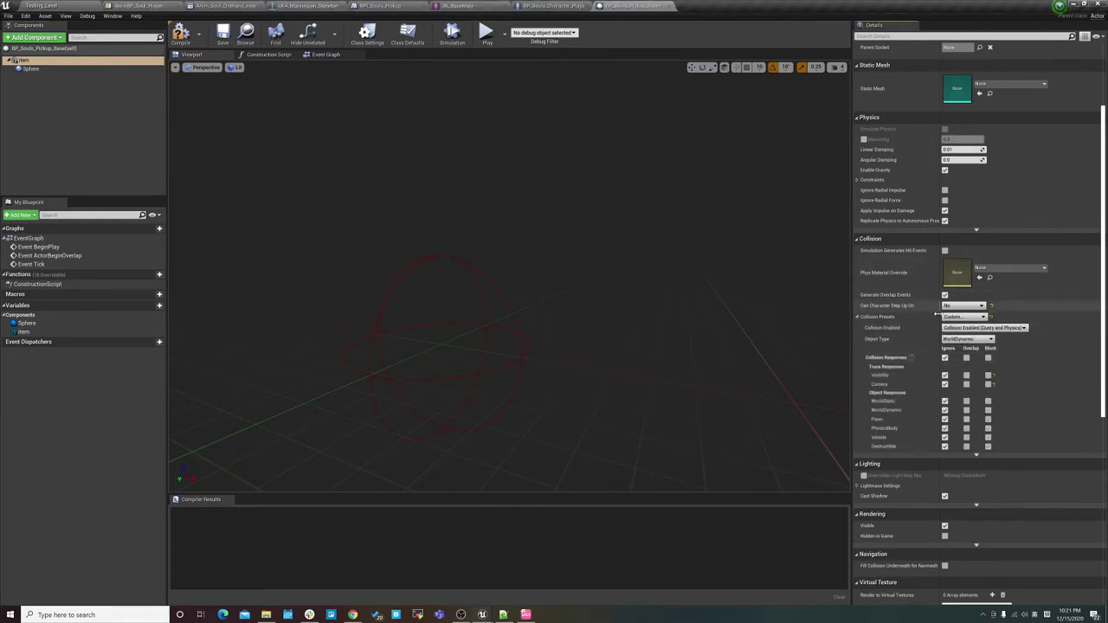
click(988, 401)
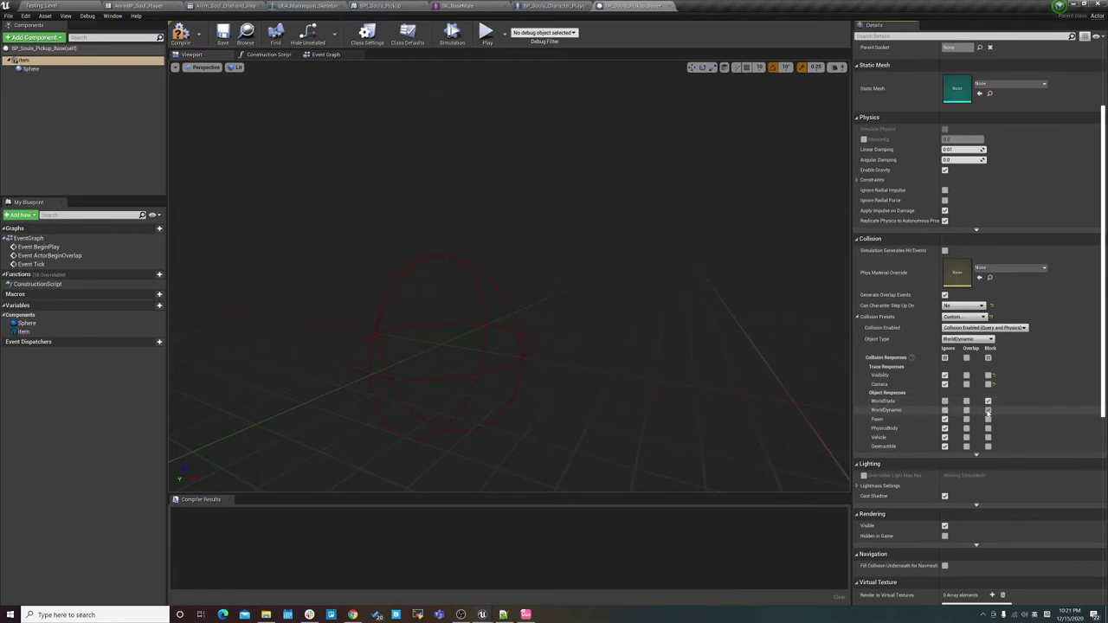
click(988, 410)
click(222, 38)
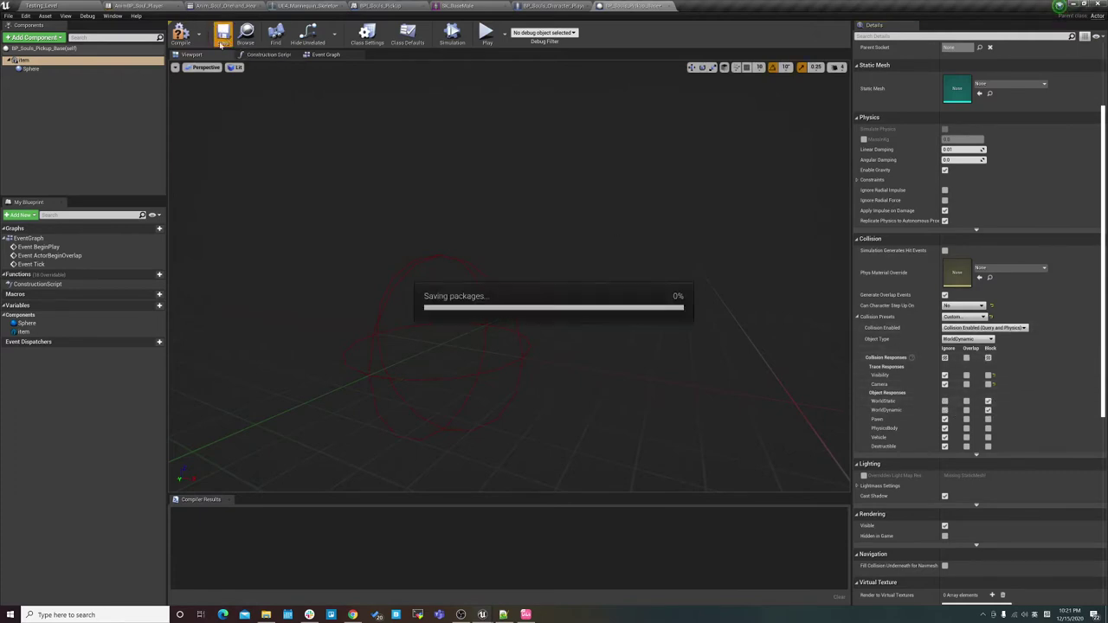
click(180, 35)
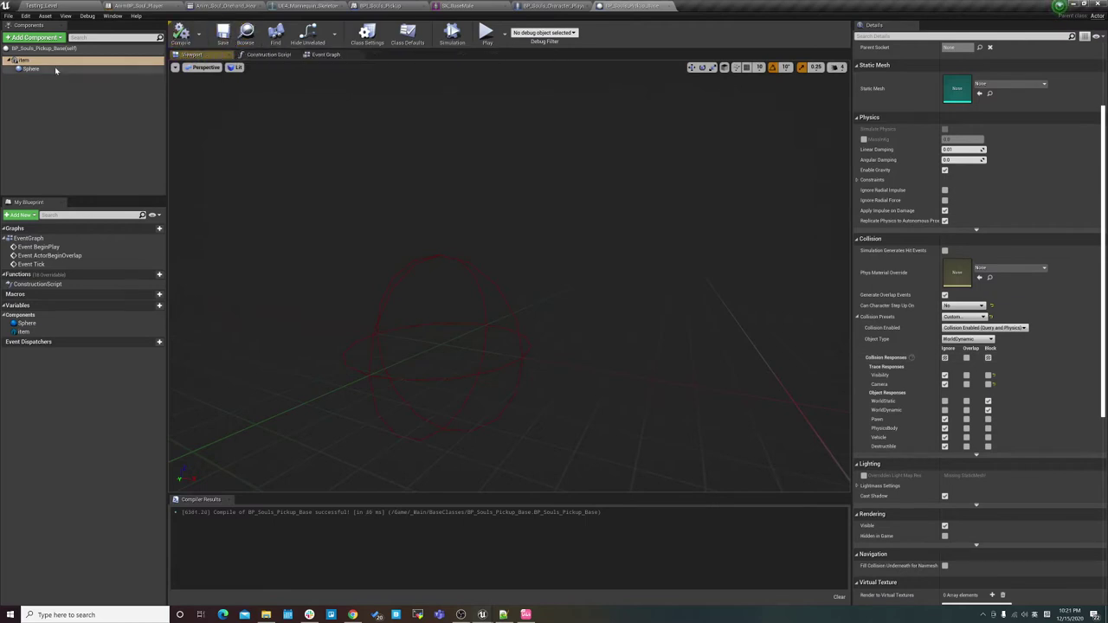
Step: Give the Sphere Custom collision that ignores everything but overlaps Pawn, then compile
click(31, 68)
scroll(926, 256, down, 1)
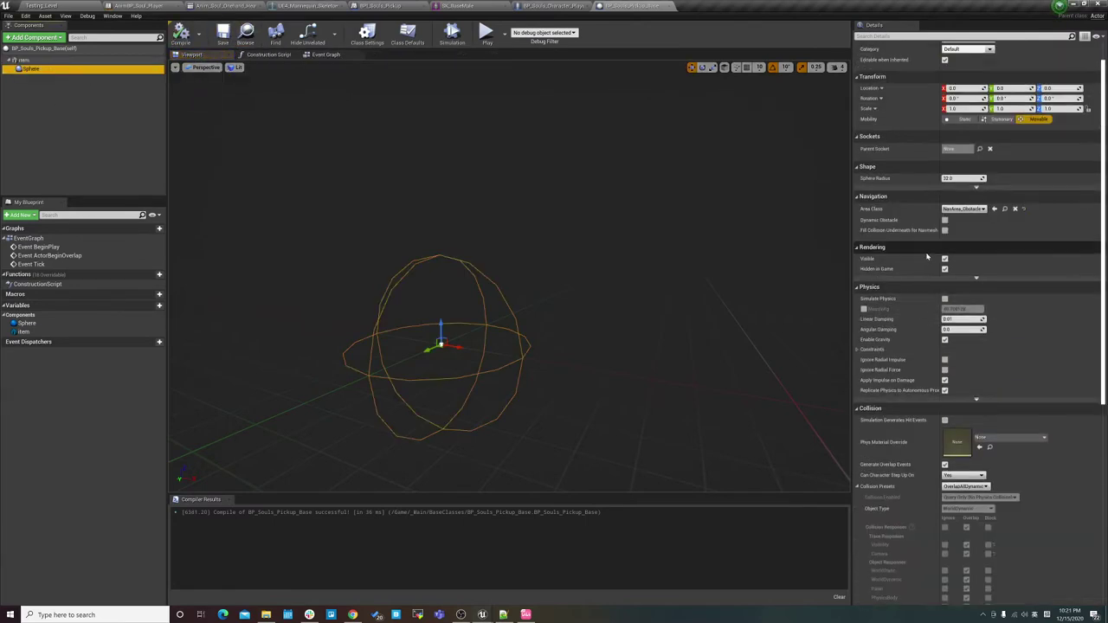
scroll(938, 246, down, 1)
scroll(931, 286, down, 1)
scroll(921, 346, down, 1)
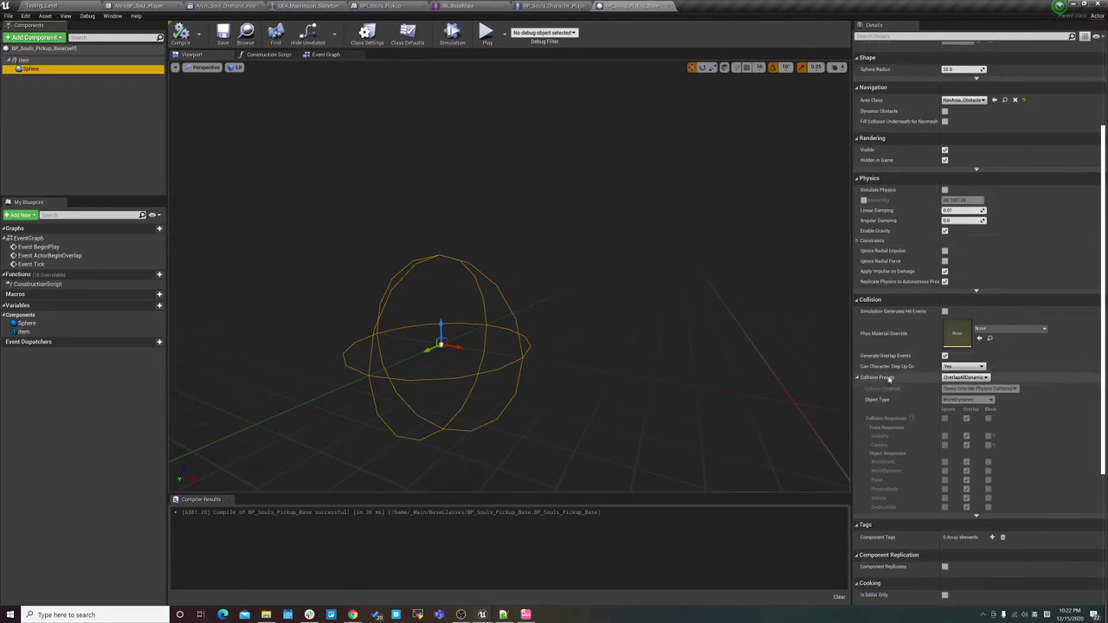
scroll(908, 361, down, 1)
scroll(908, 360, down, 1)
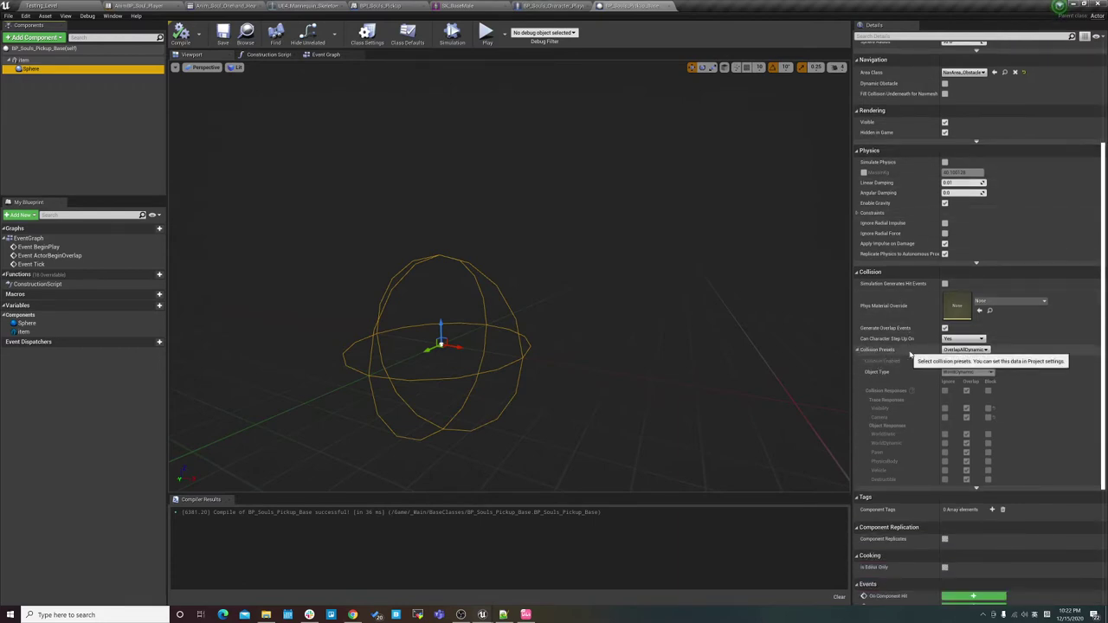
click(965, 349)
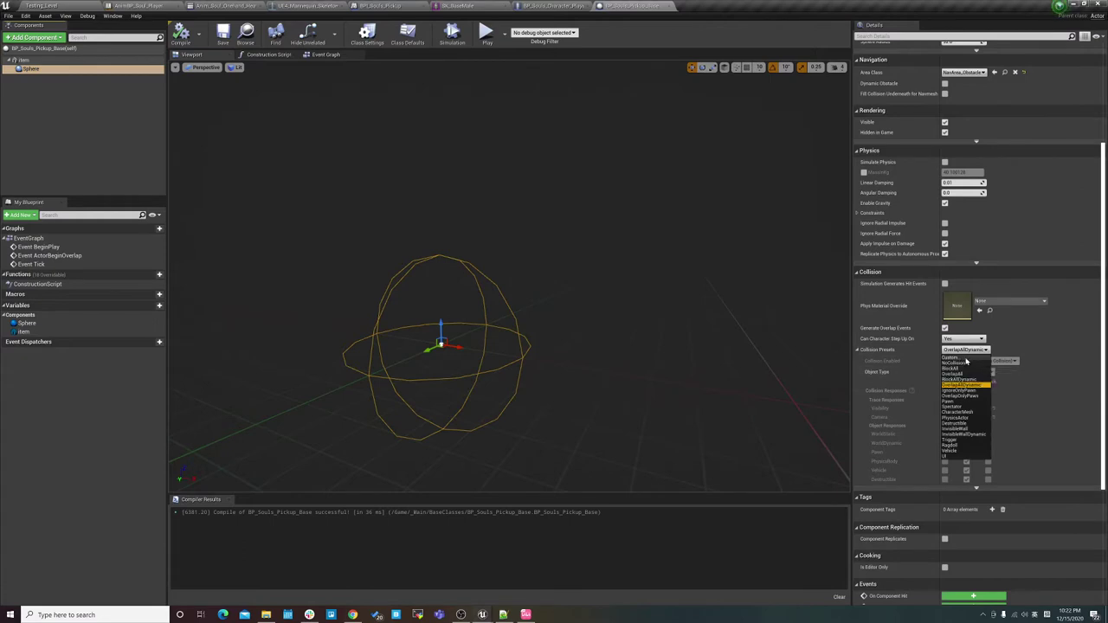
click(961, 357)
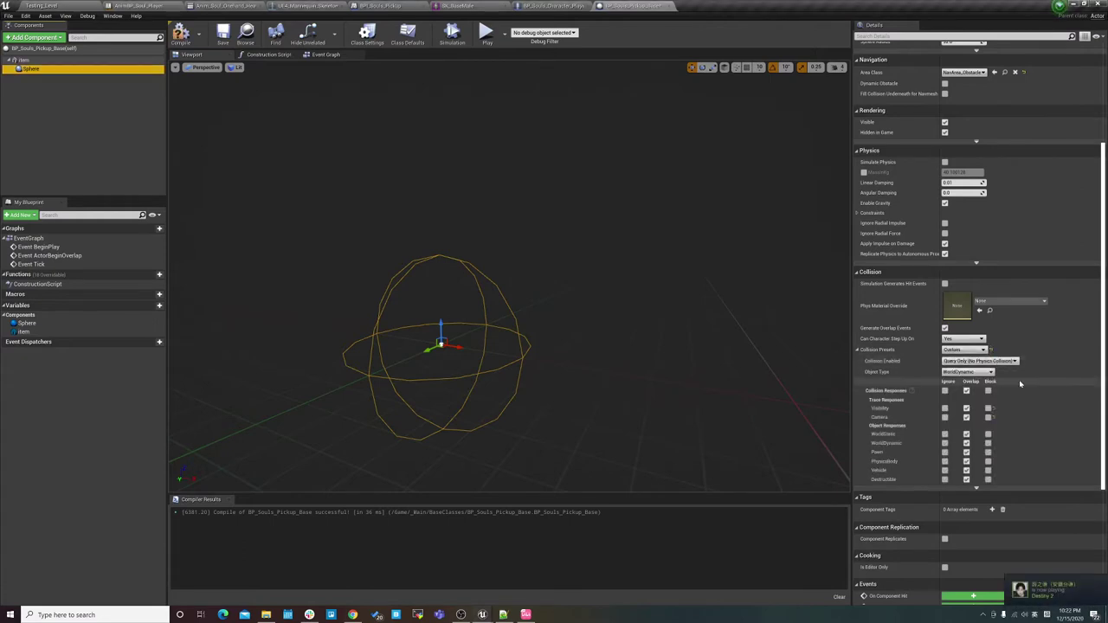
click(944, 391)
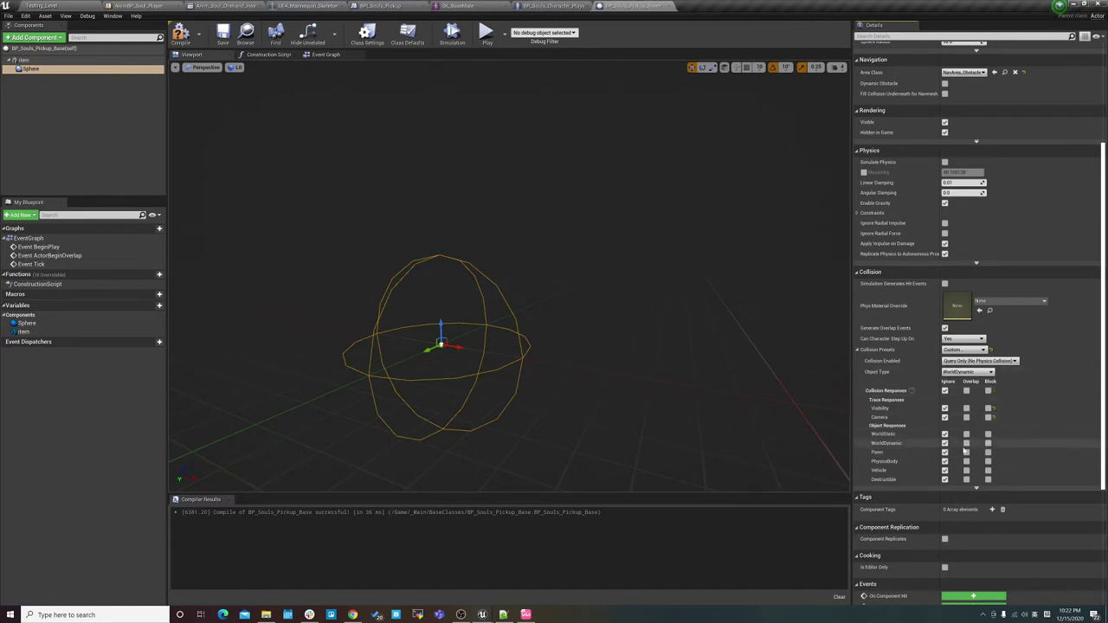
click(966, 452)
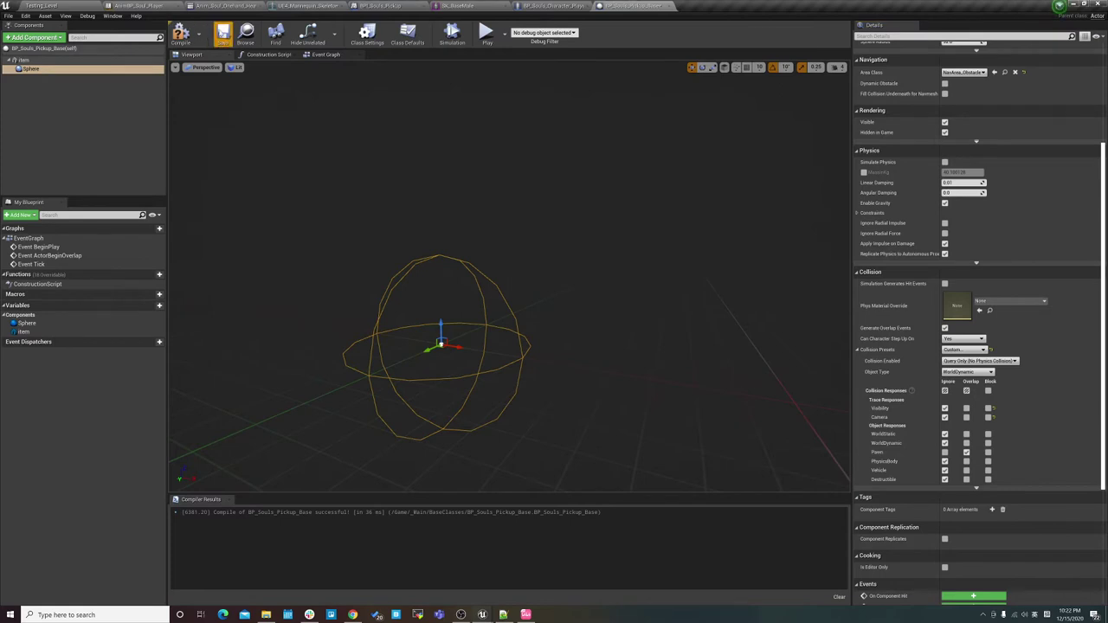
click(181, 34)
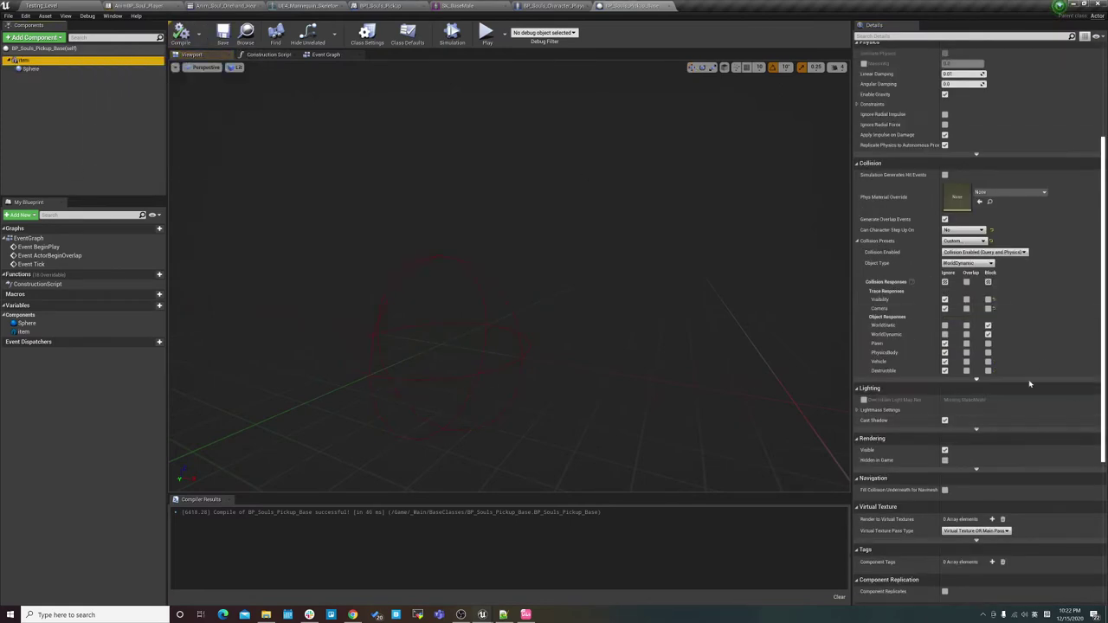
Step: Bring up the Notepad++ task notes from the taskbar
scroll(1030, 384, up, 1)
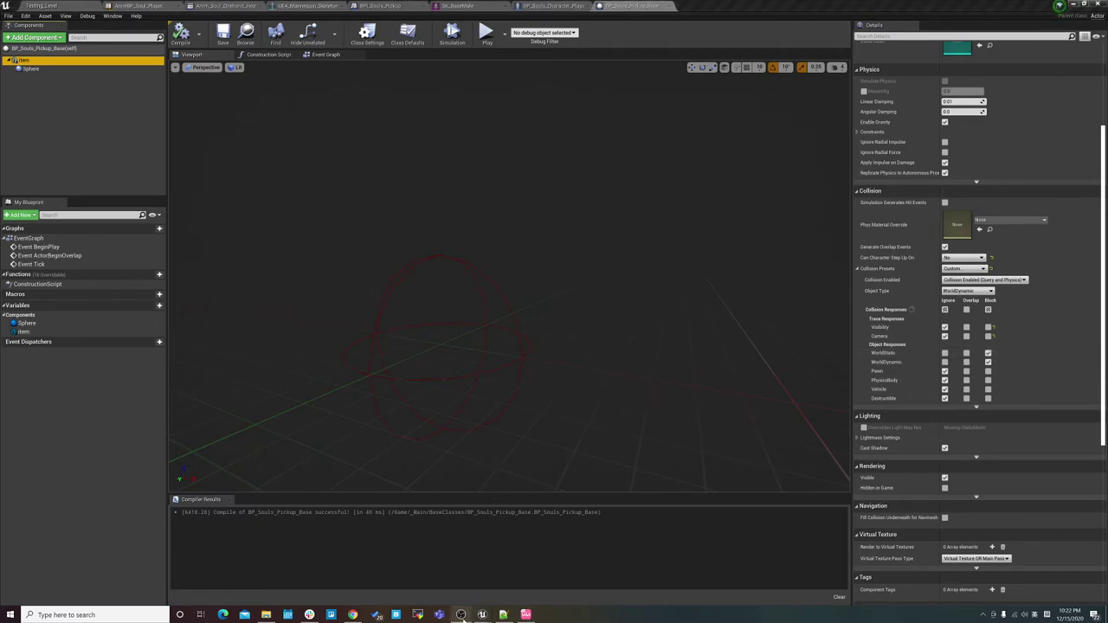
click(461, 615)
click(462, 615)
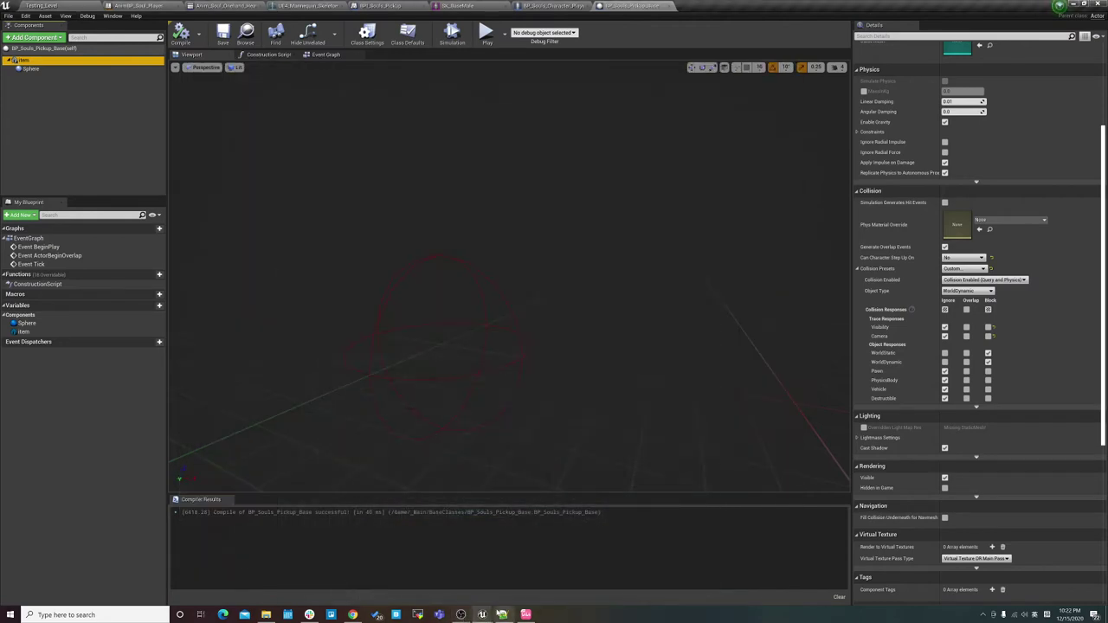
click(503, 614)
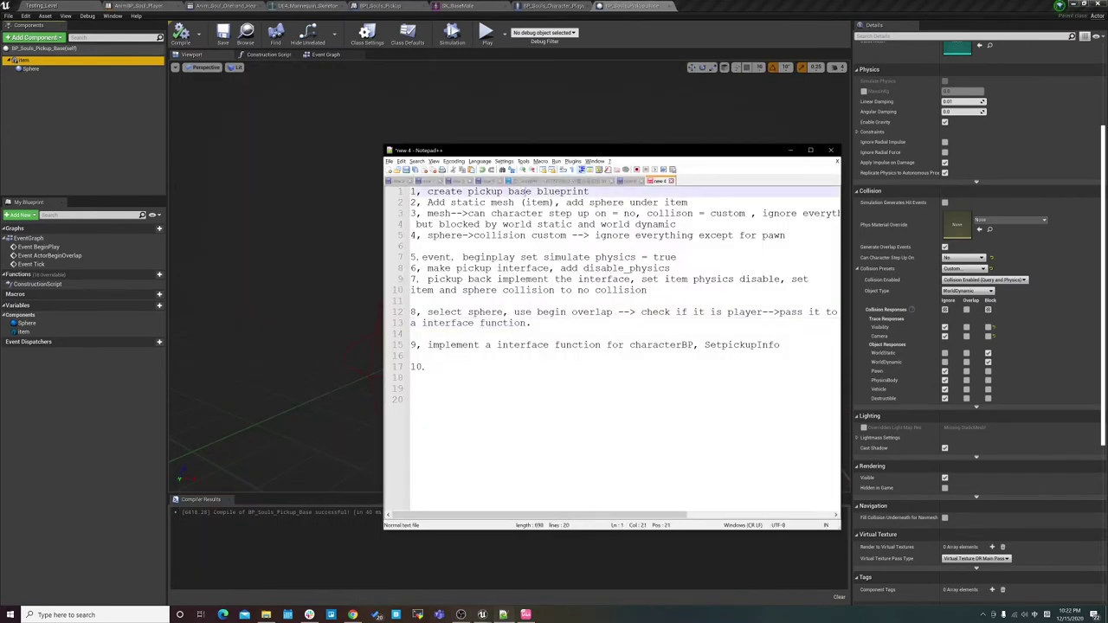
Step: Check off the sphere collision step in the notes and return to the Blueprint editor
drag(424, 191, 489, 213)
click(731, 235)
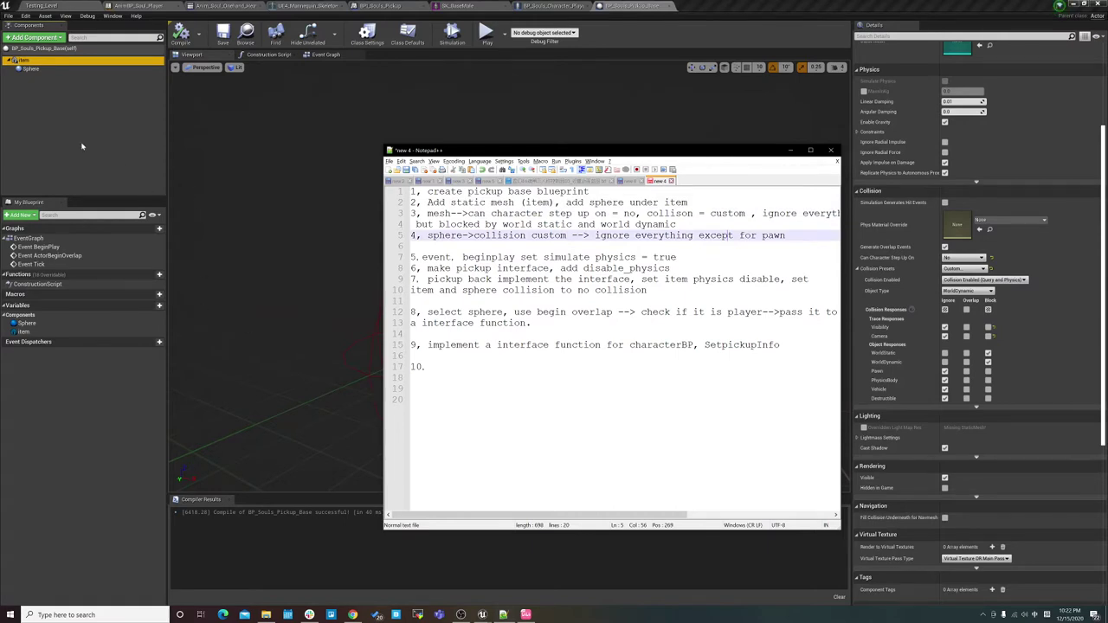
click(82, 147)
click(26, 60)
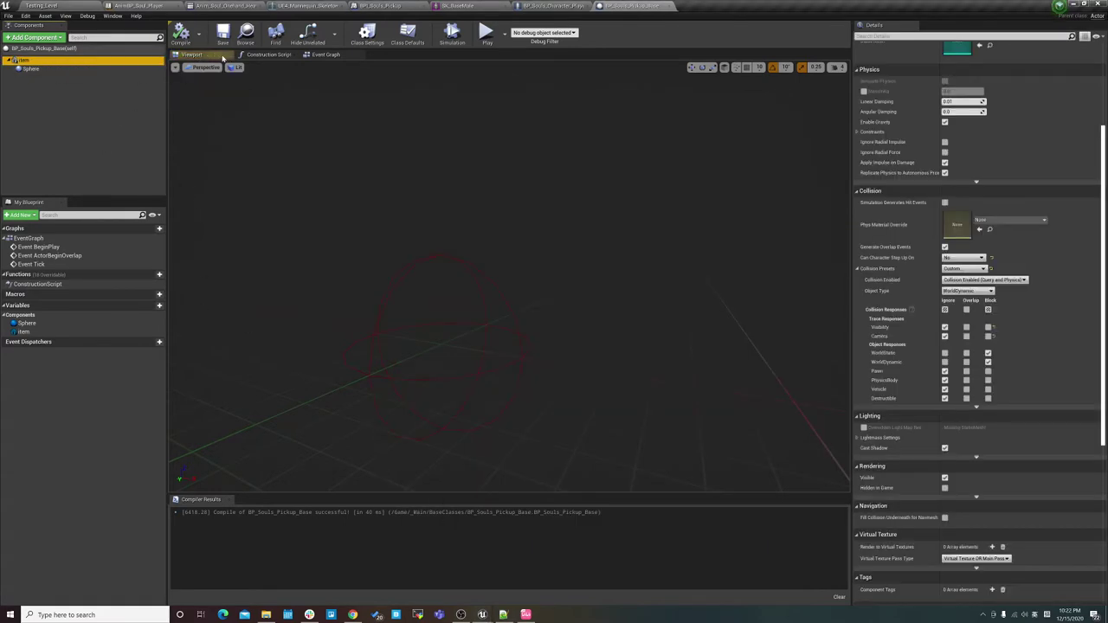
Step: In the Event Graph, delete the Event ActorBeginOverlap and Event Tick nodes
click(261, 55)
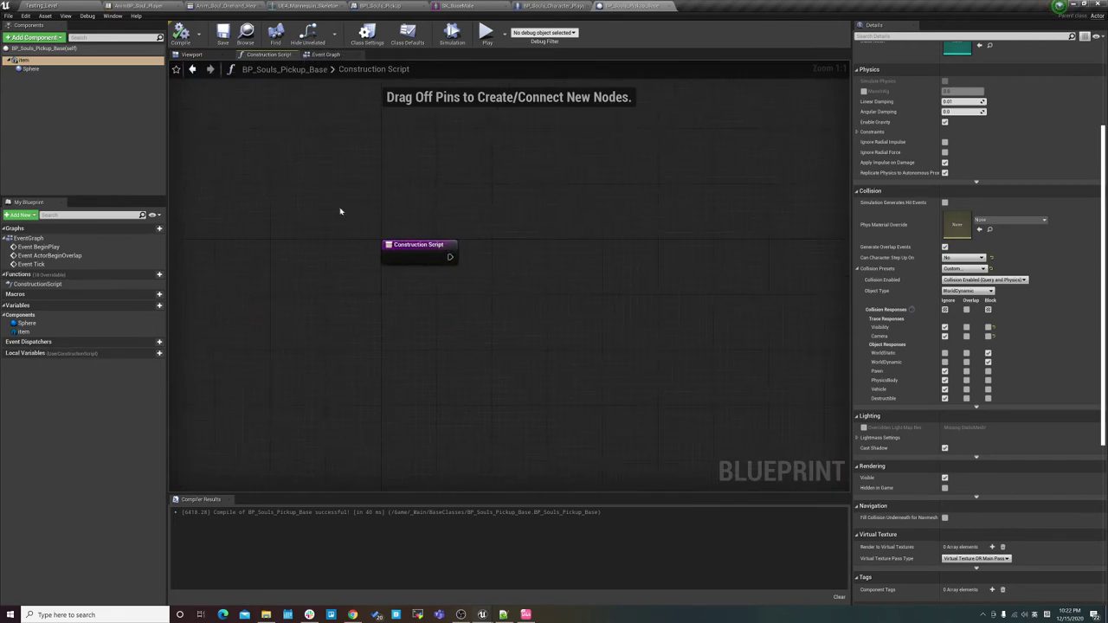
click(39, 238)
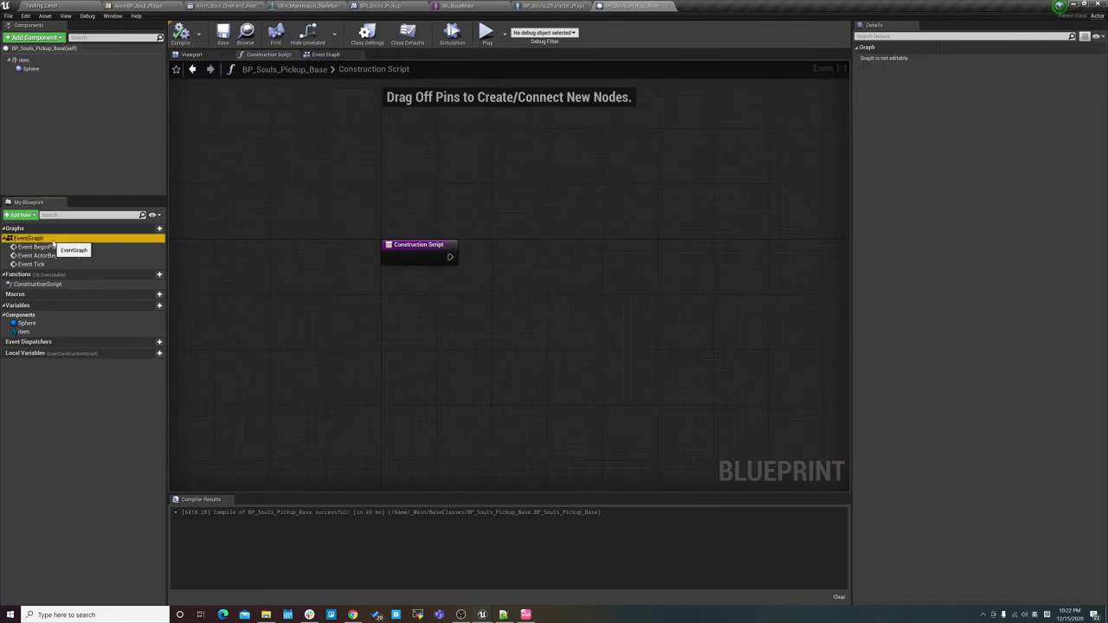
click(325, 54)
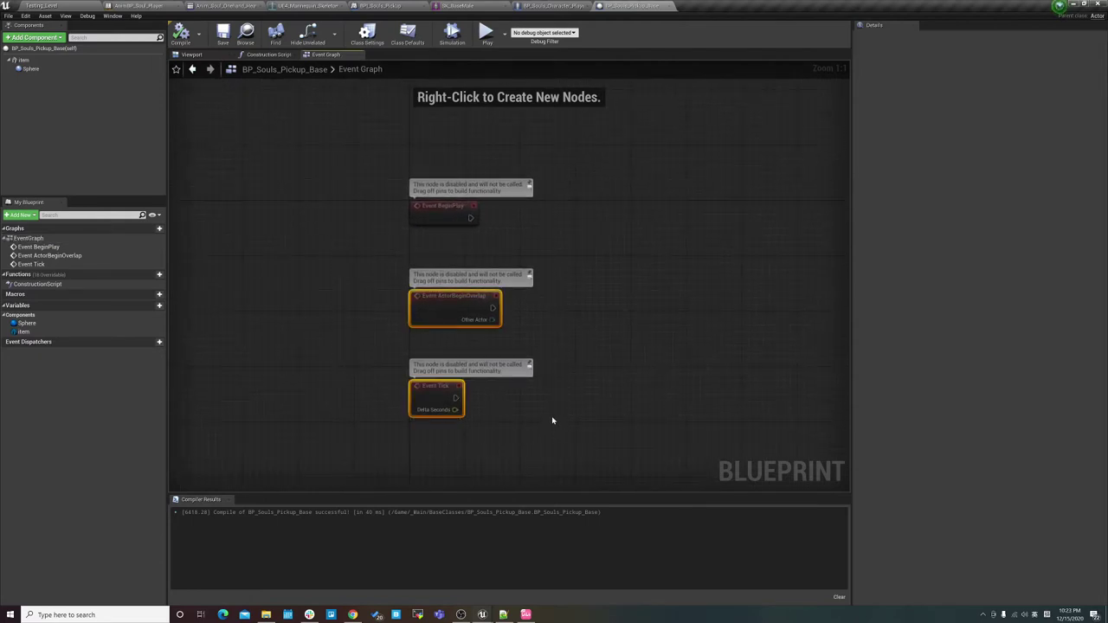
key(Delete)
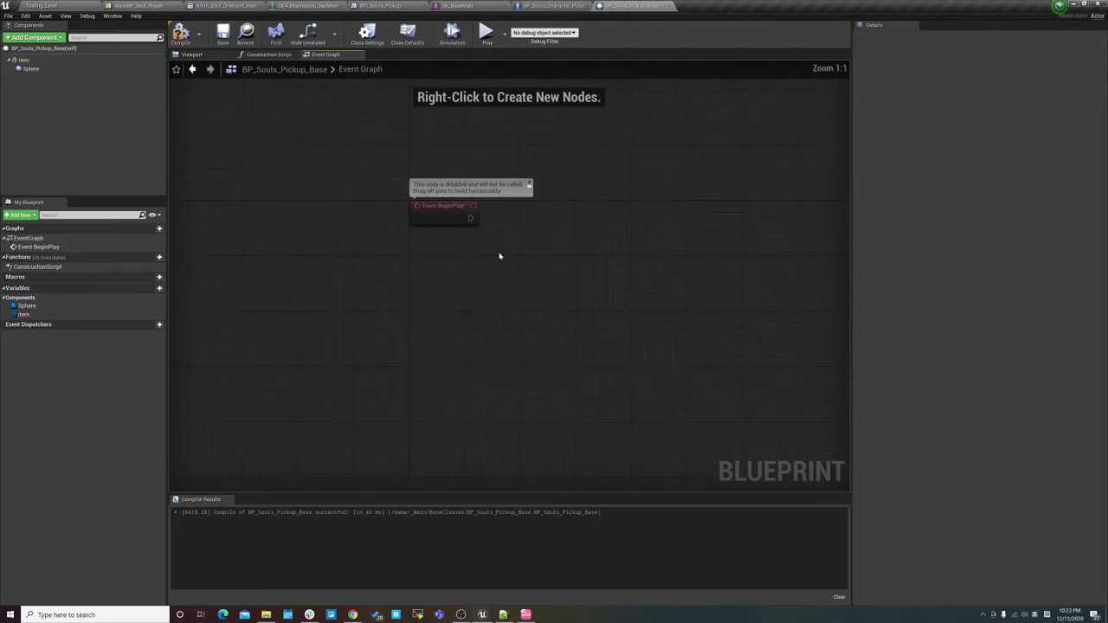
right_drag(538, 243, 448, 307)
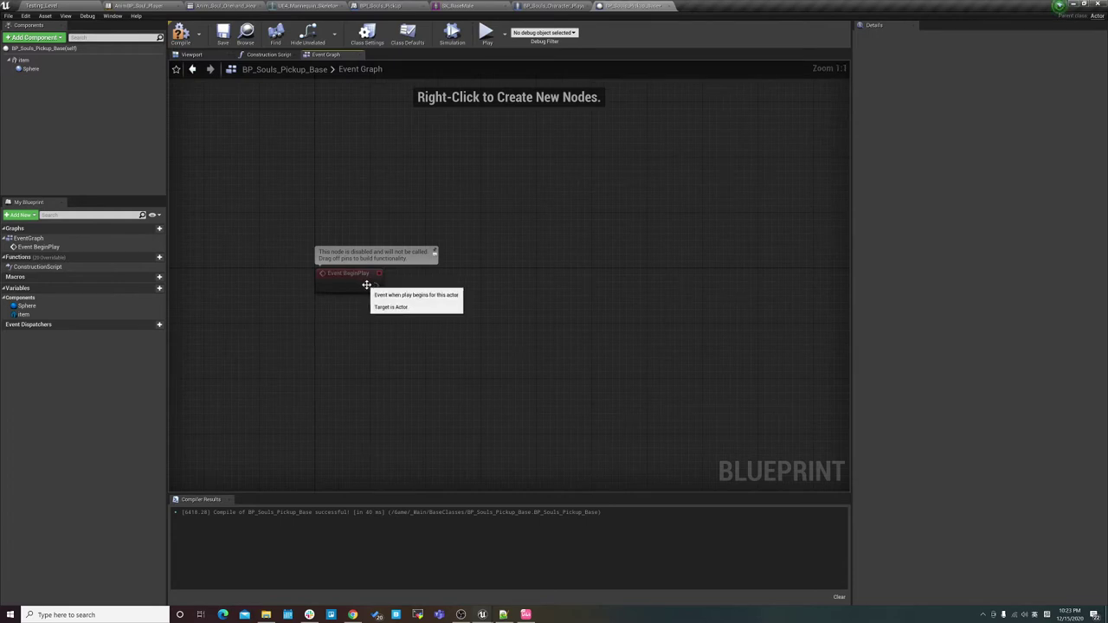
drag(386, 288, 447, 285)
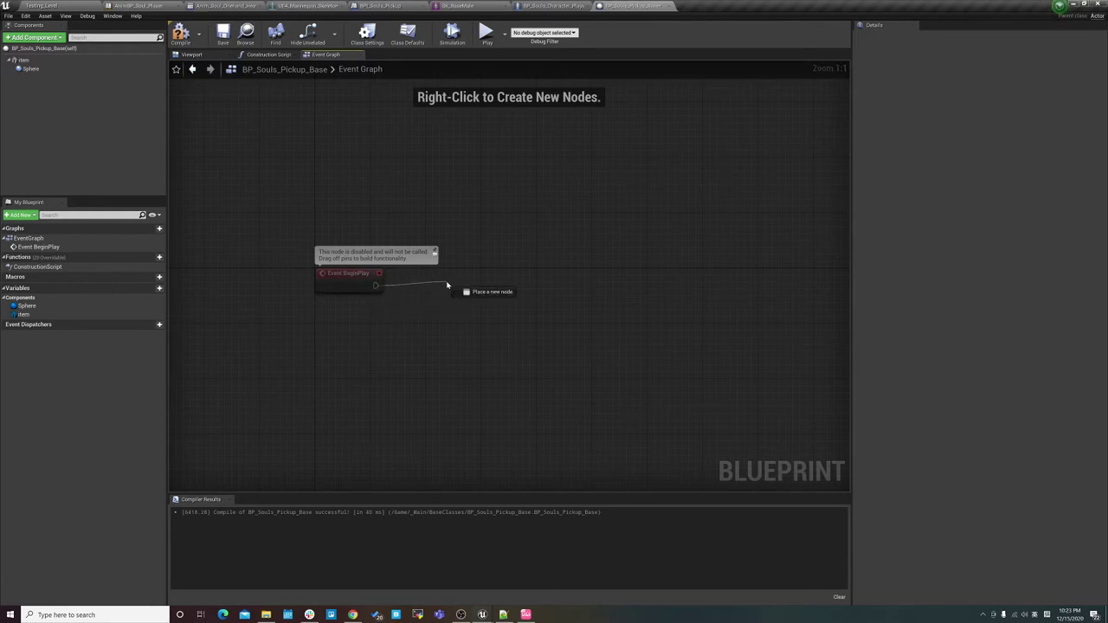
Step: Add a Set Simulate Physics (item) node after Event BeginPlay
drag(448, 285, 448, 284)
text(set)
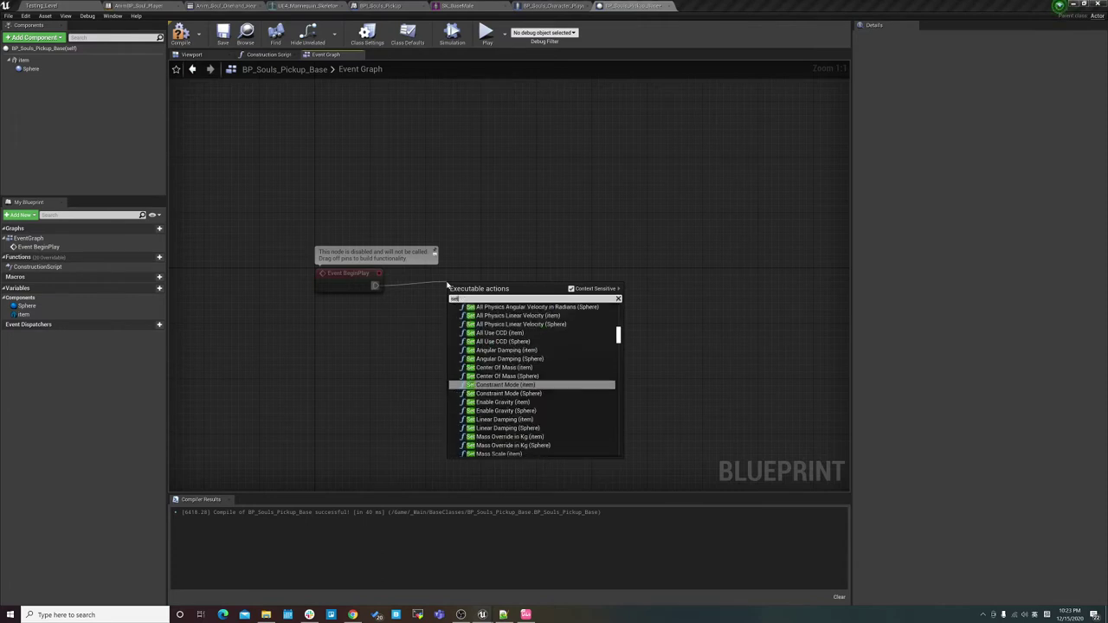
text(phys)
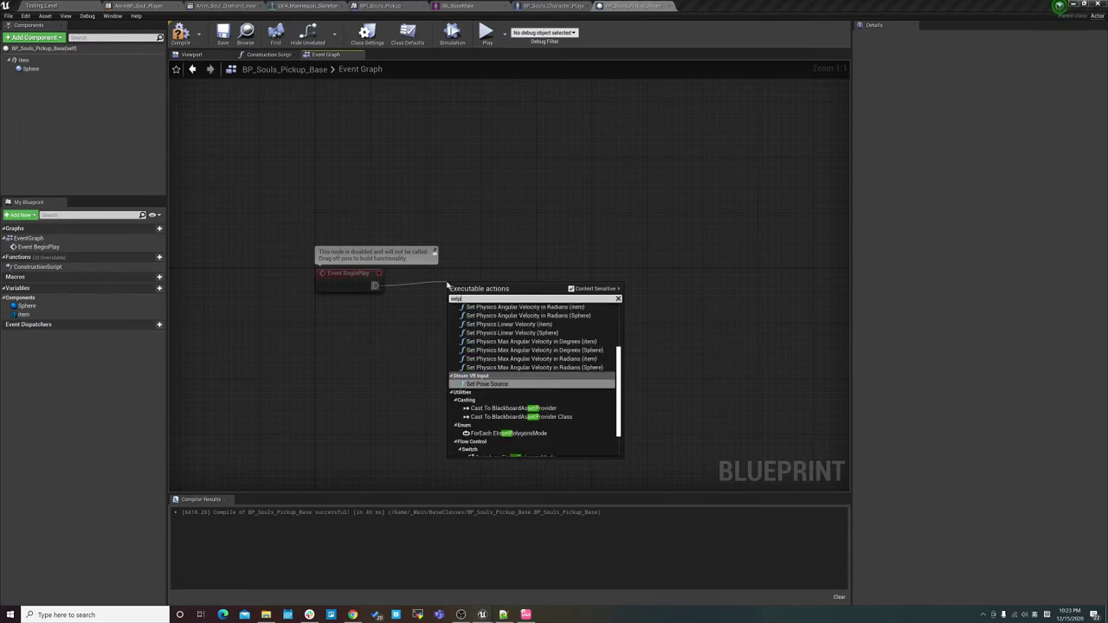
key(ctrl+a)
text(phy)
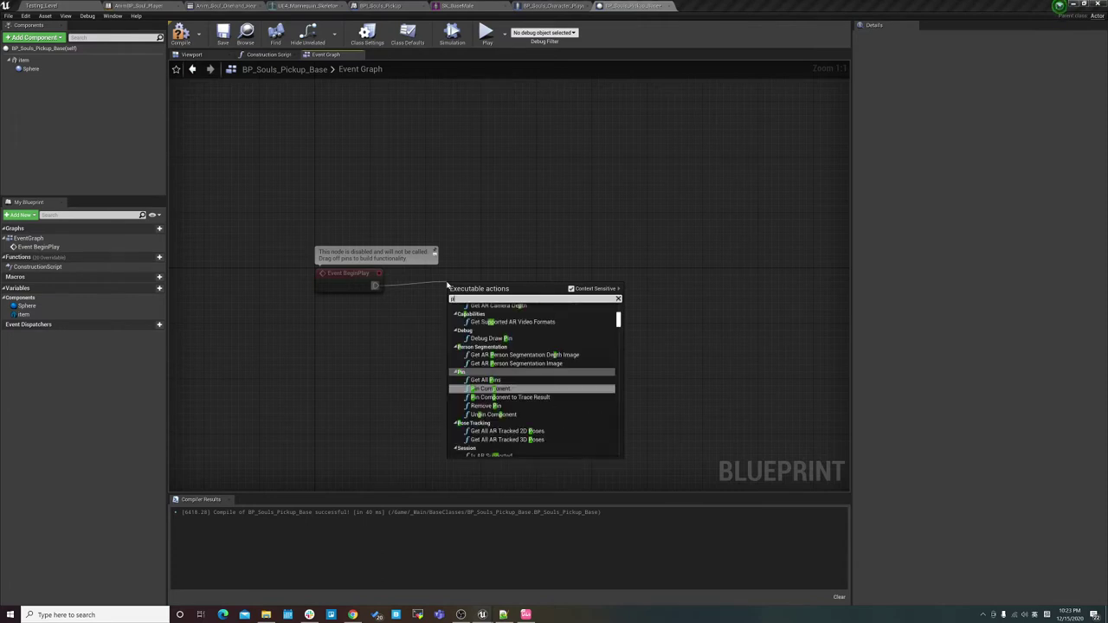
text(sics)
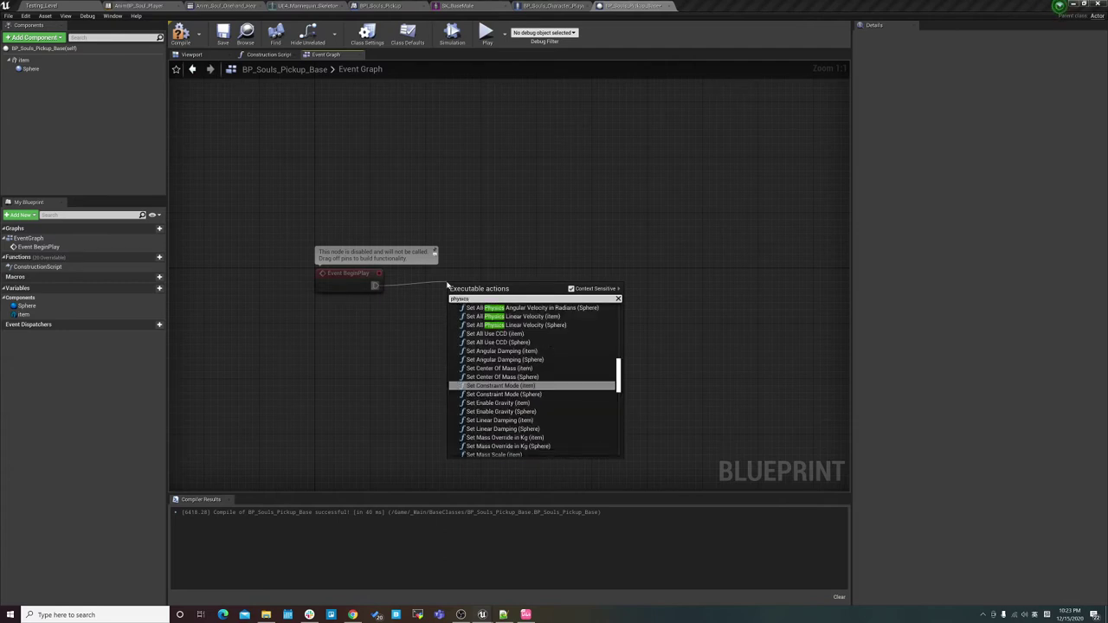
key(BackSpace)
key(BackSpace)
key(BackSpace)
key(BackSpace)
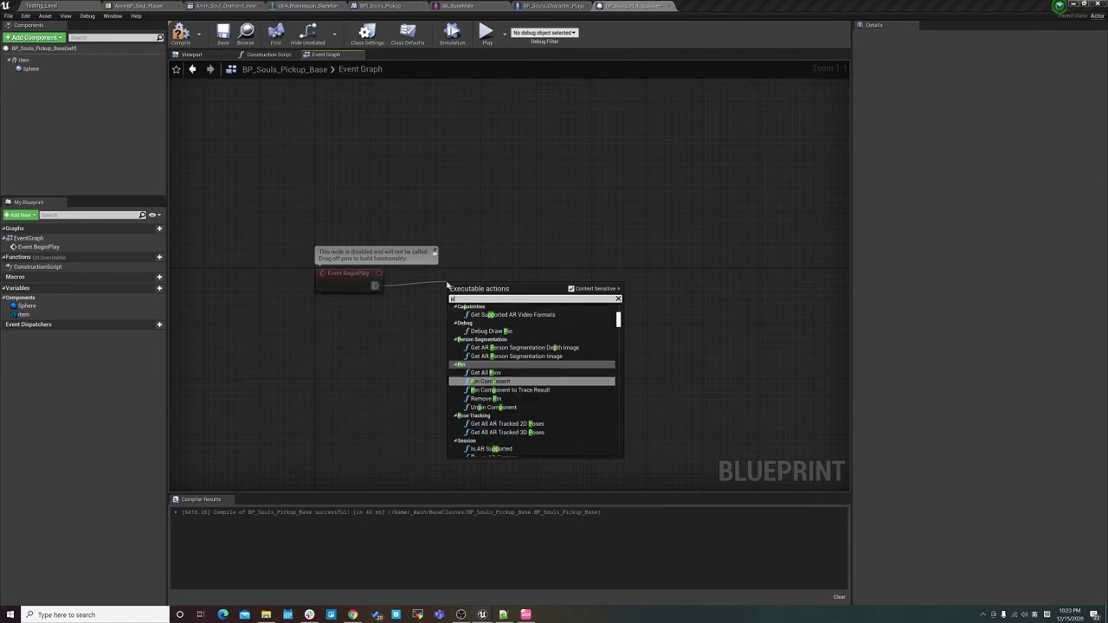
key(BackSpace)
text(setphy)
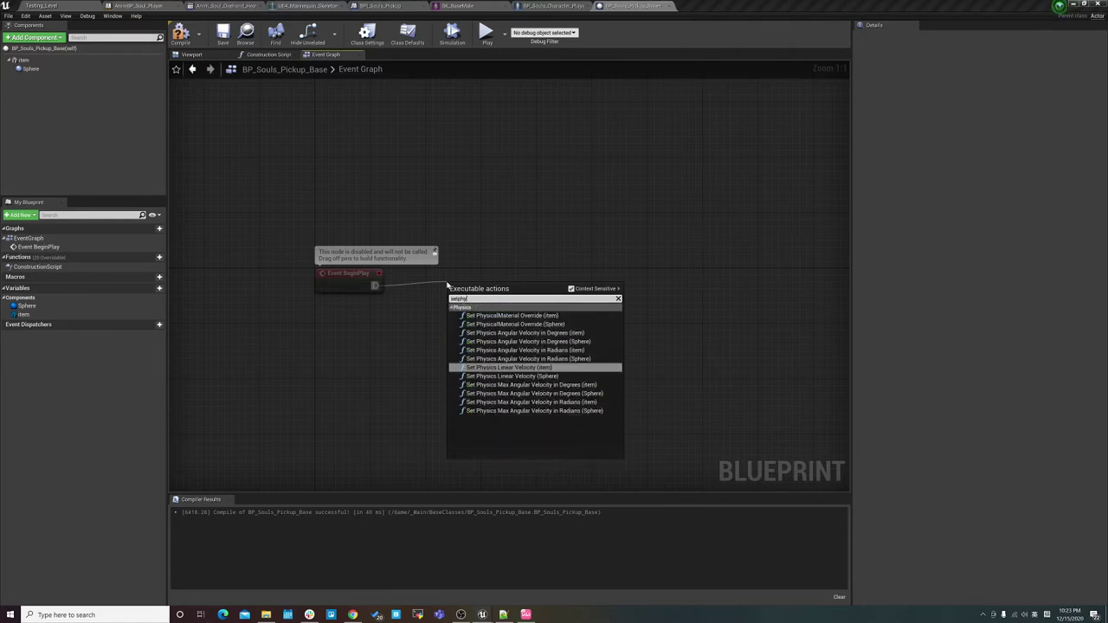
key(BackSpace)
key(BackSpace)
key(BackSpace)
text(sim)
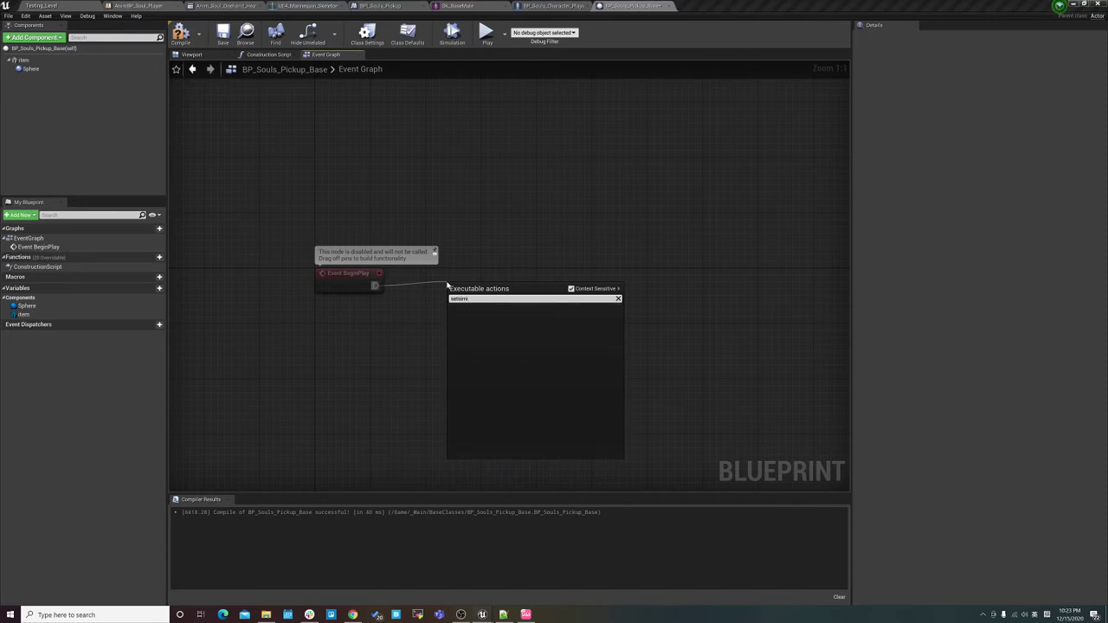
key(Return)
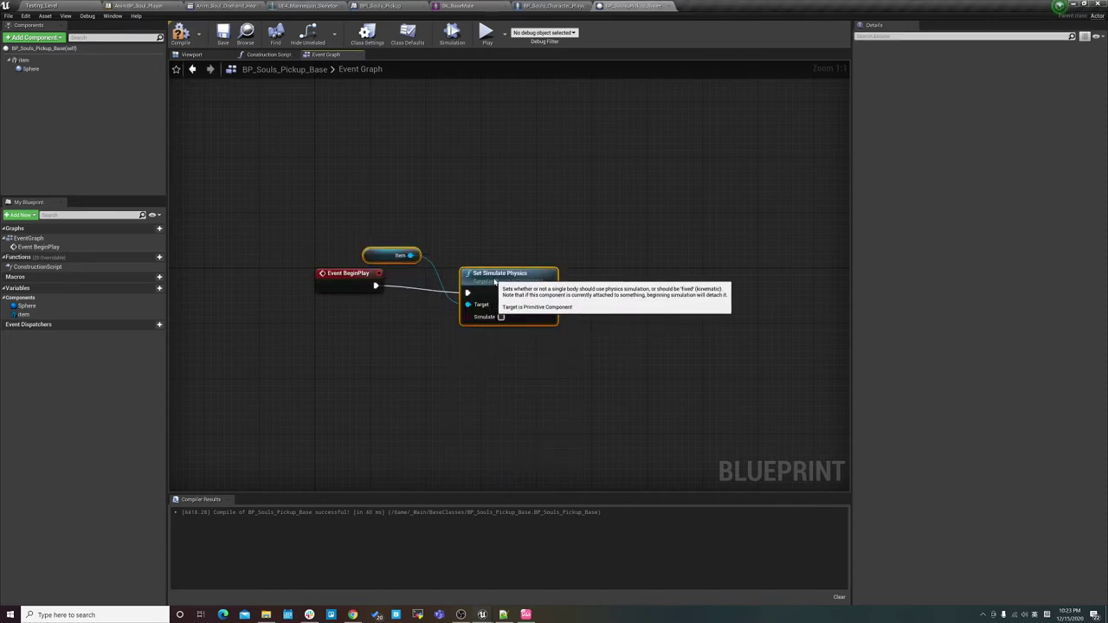
Step: Arrange the nodes, turn on Simulate on the physics node, and compile
mouse_move(375, 257)
mouse_down()
mouse_move(397, 266)
mouse_move(388, 363)
mouse_up()
drag(510, 286, 476, 266)
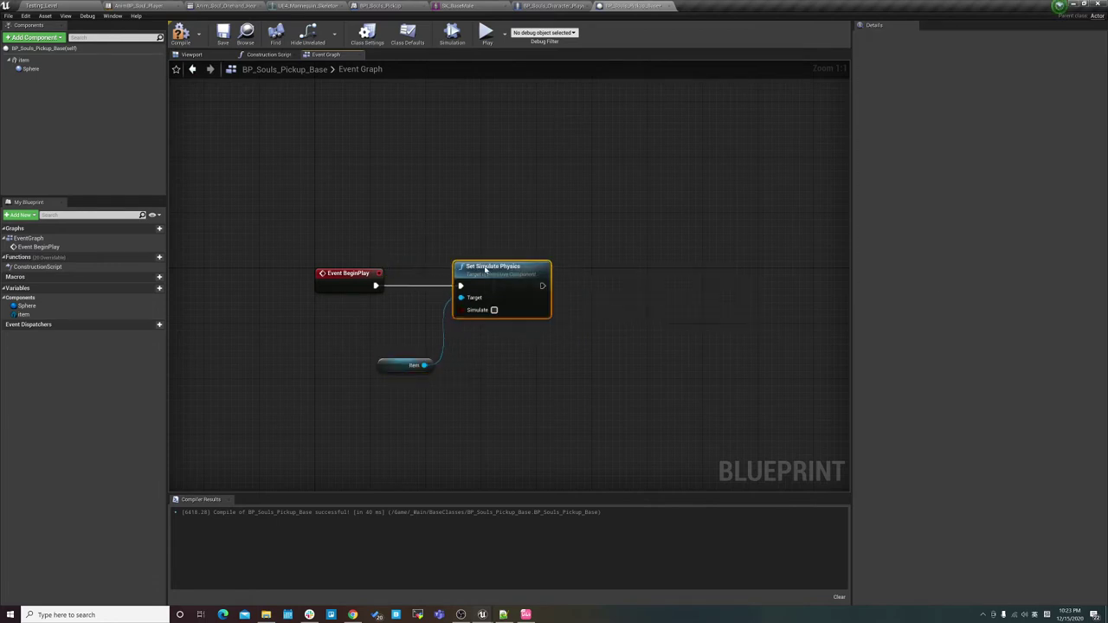
click(393, 364)
drag(394, 364, 371, 352)
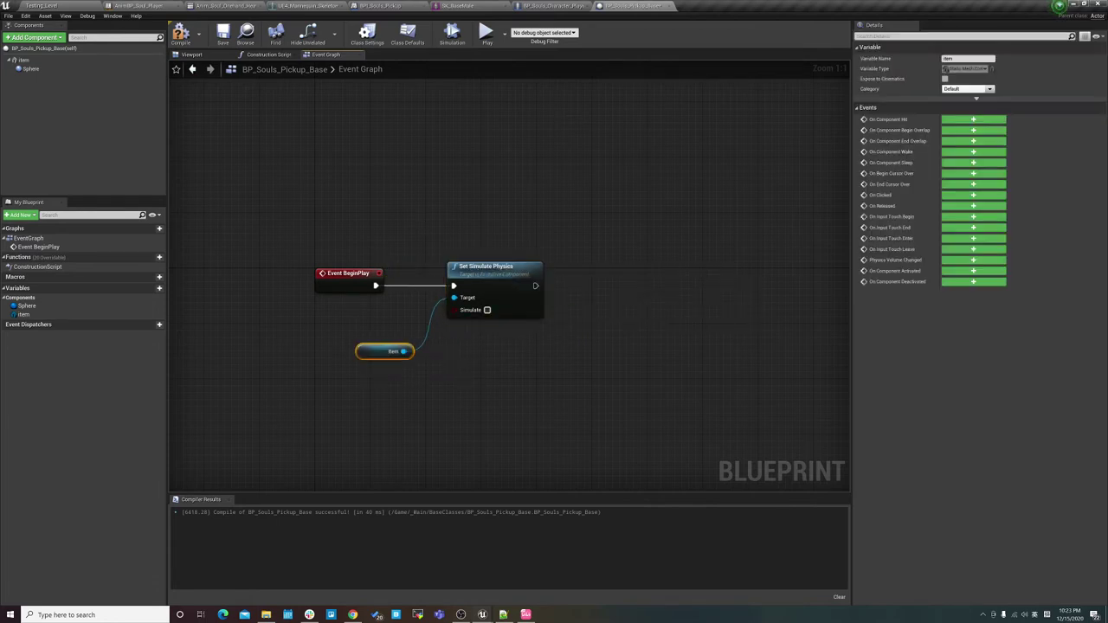
click(487, 310)
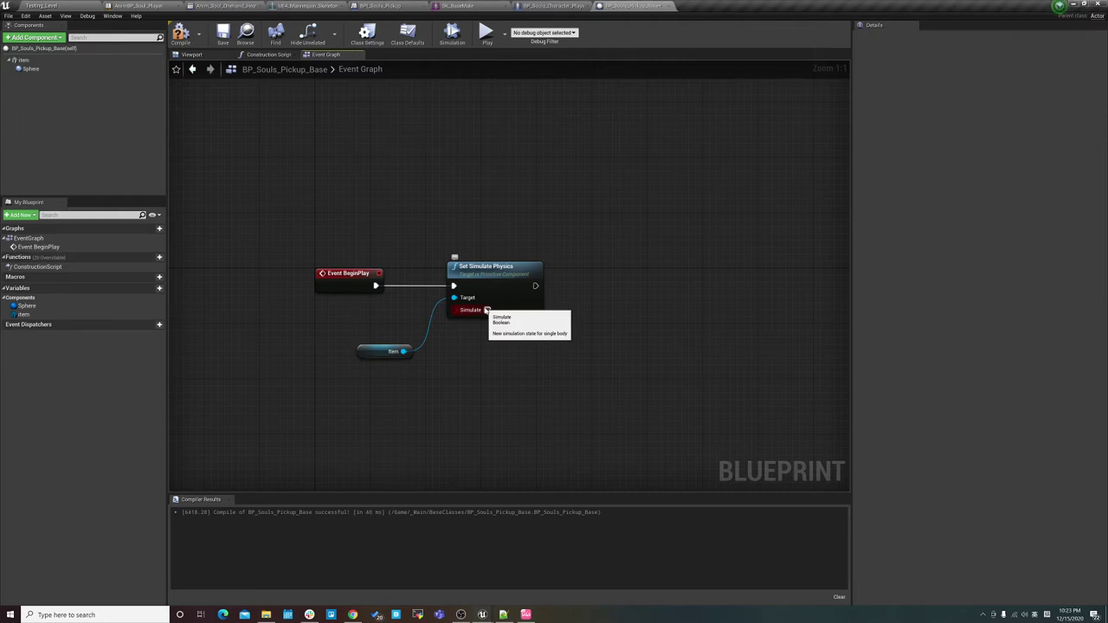
drag(373, 348, 372, 329)
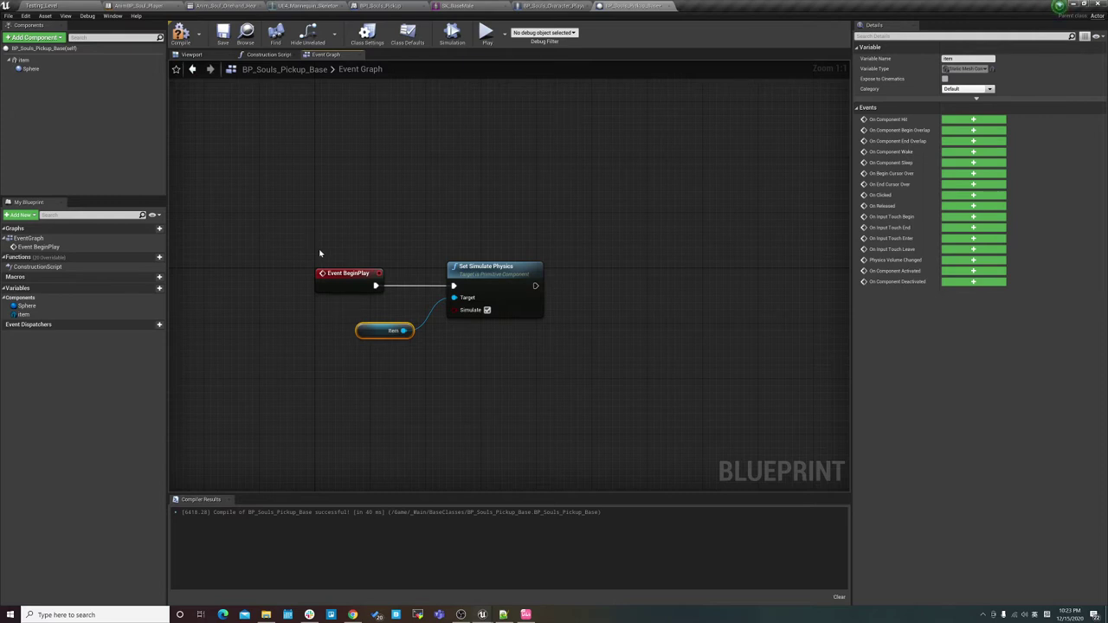
right_drag(453, 253, 446, 252)
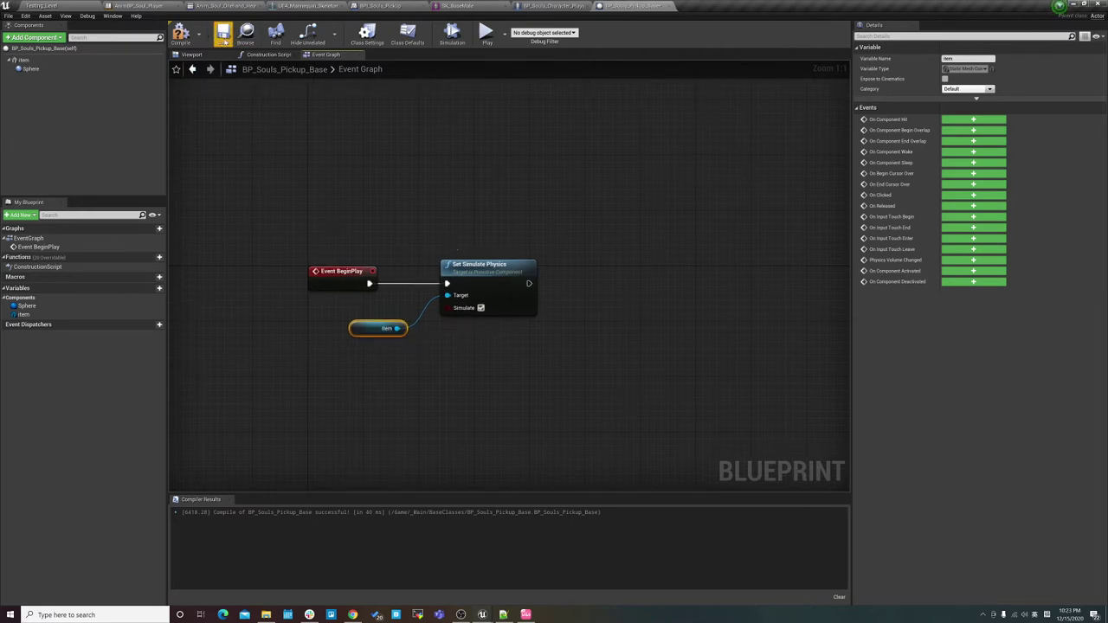
click(180, 34)
Step: Return to the Testing_Level level editor
right_drag(445, 143, 407, 128)
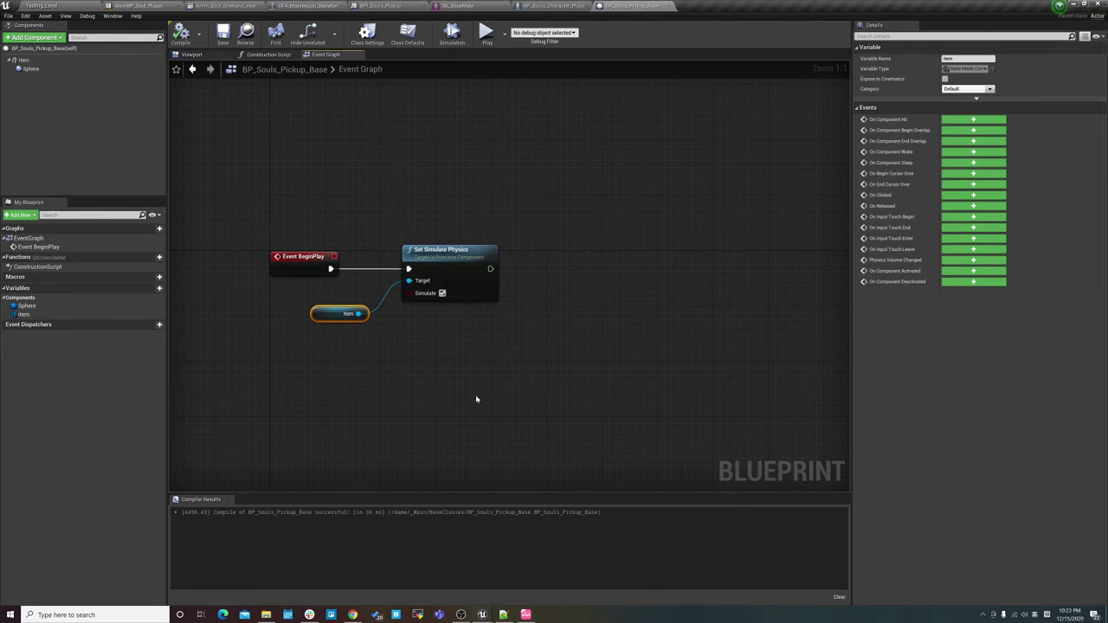
right_drag(475, 399, 446, 270)
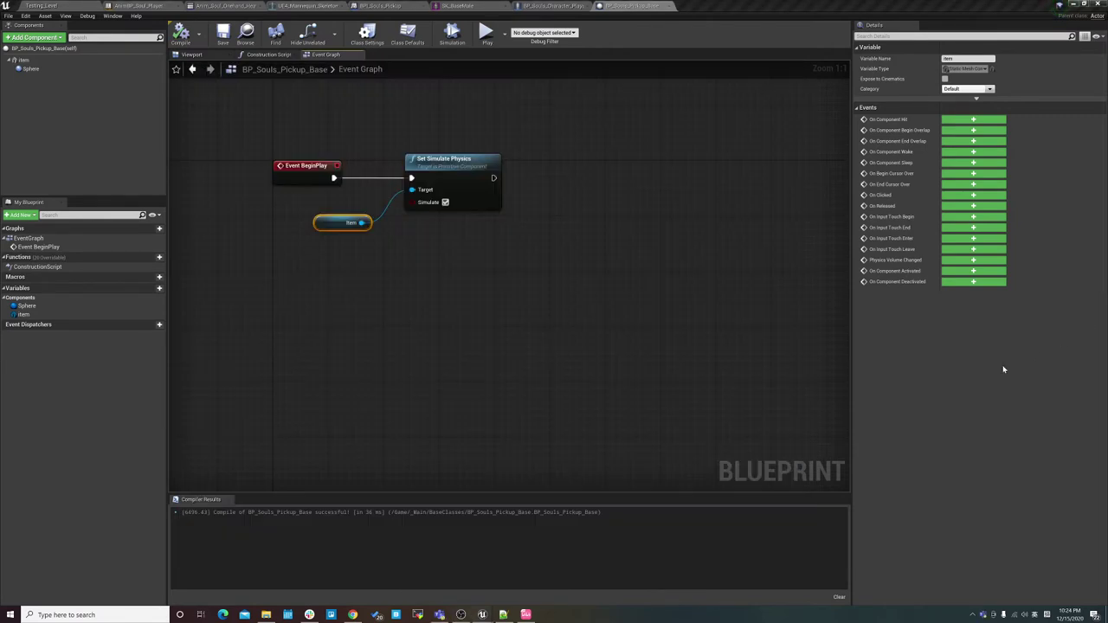
right_drag(388, 280, 438, 344)
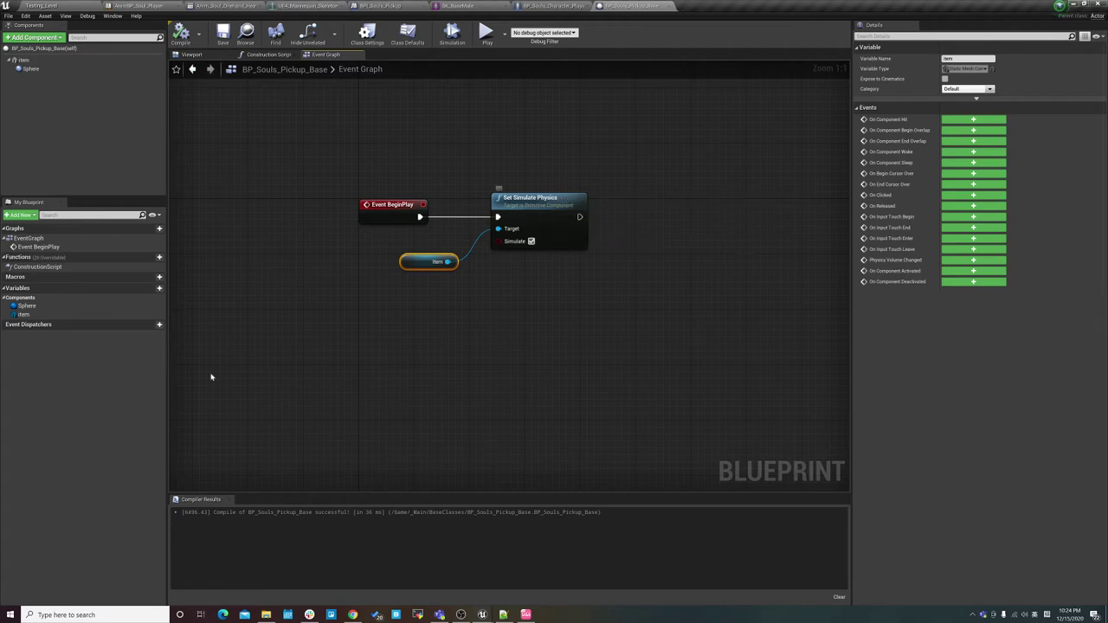
right_click(362, 340)
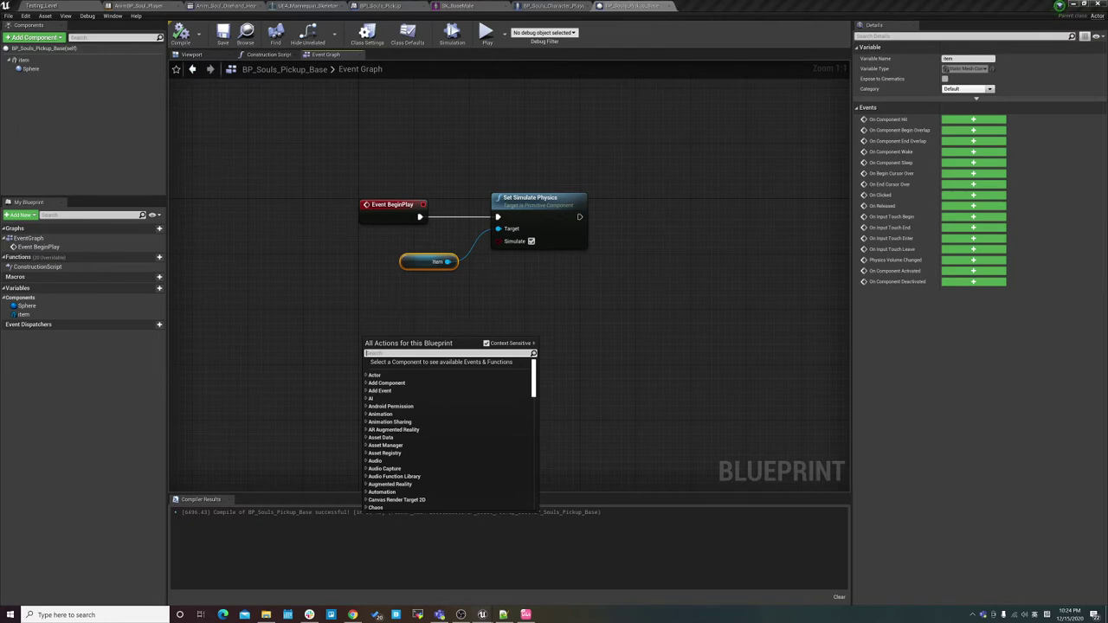
click(63, 4)
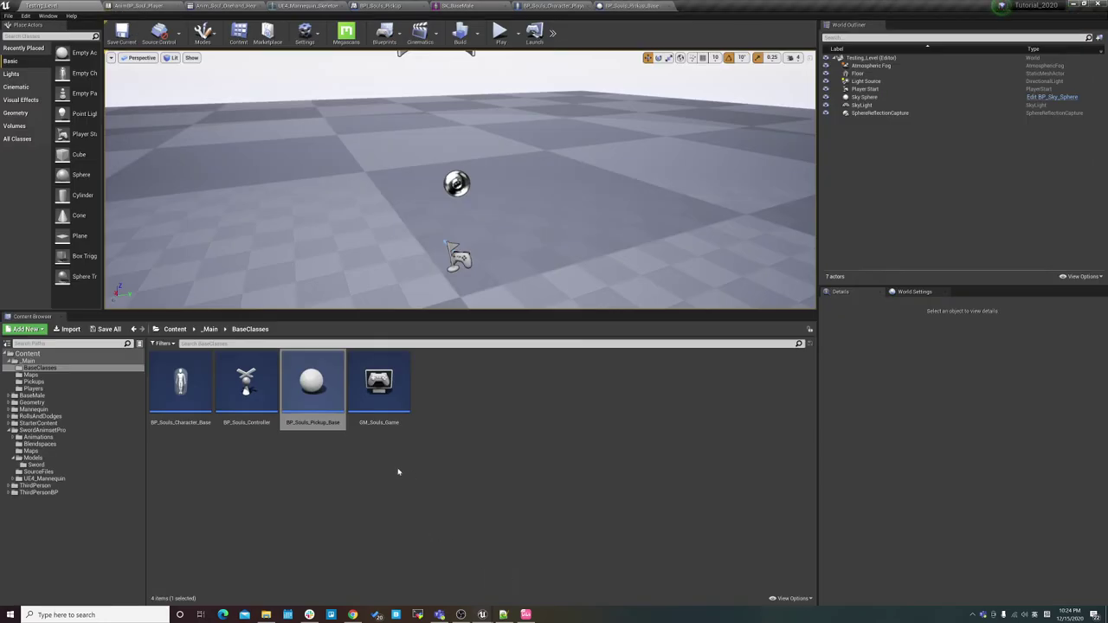
Step: Force-delete the old BPI_Souls_Pickup asset in the Pickups folder
click(33, 381)
click(281, 454)
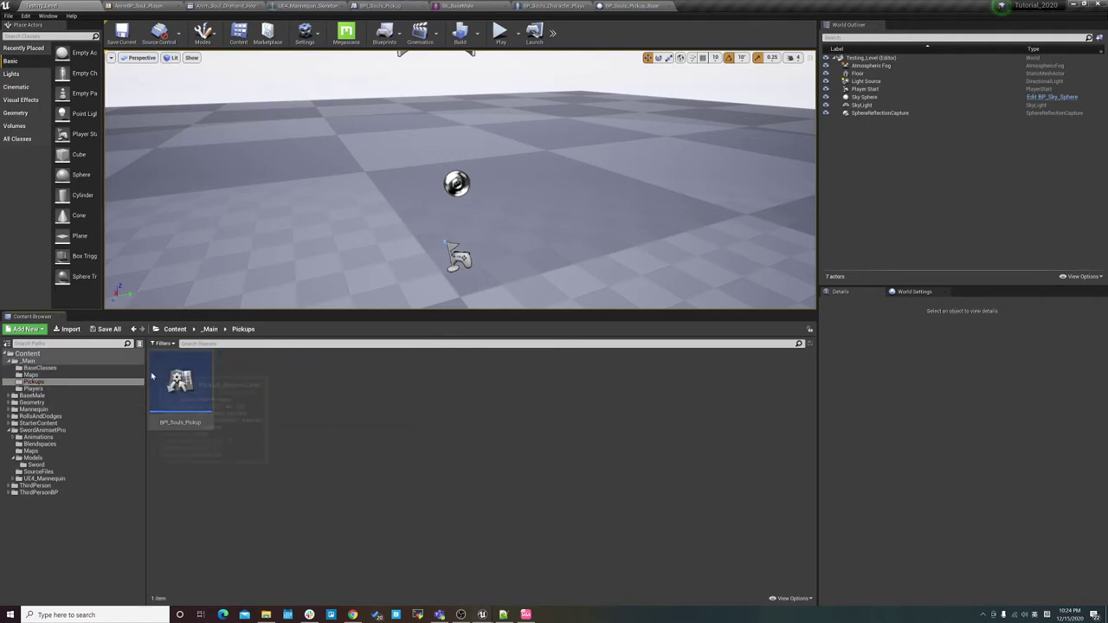
click(180, 381)
key(Delete)
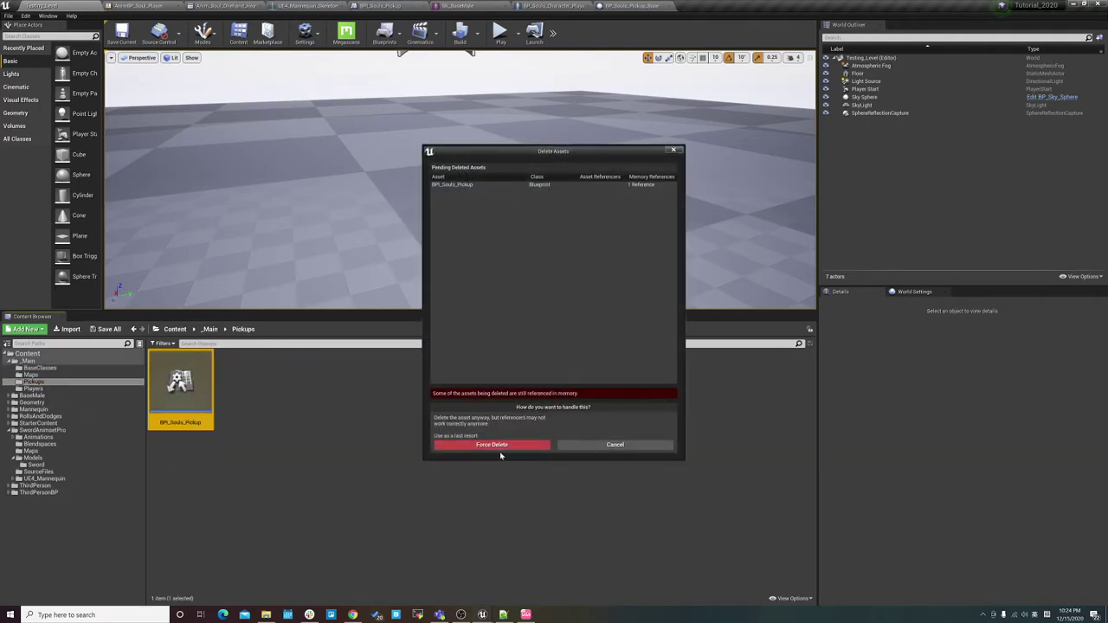
click(500, 451)
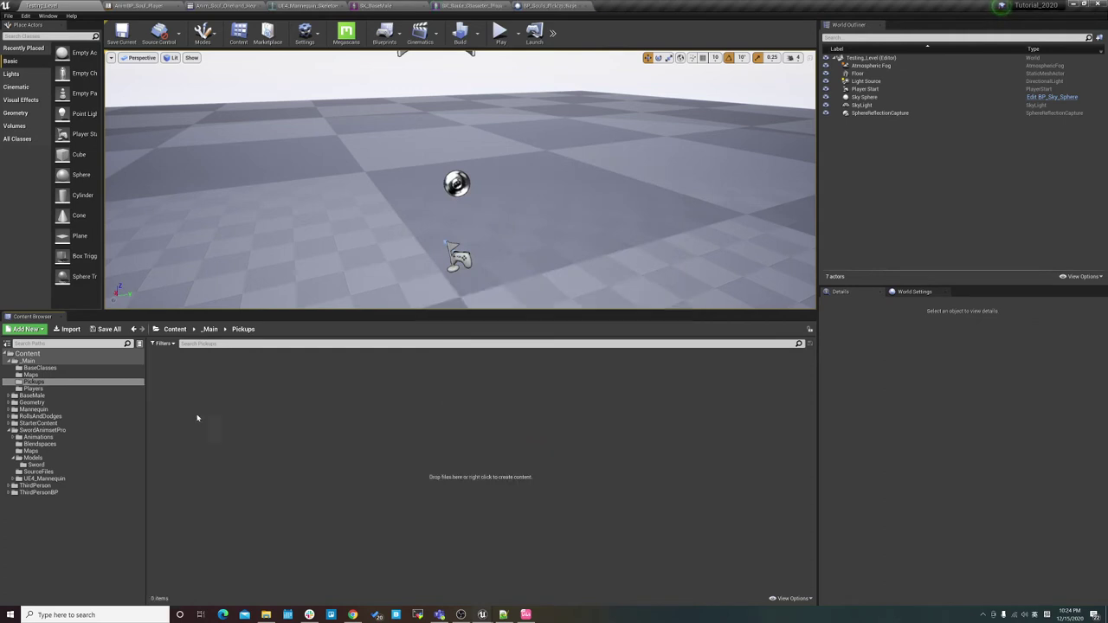
Step: Create a new Blueprint Interface named BPI_Souls_Pickup and open it
right_click(272, 403)
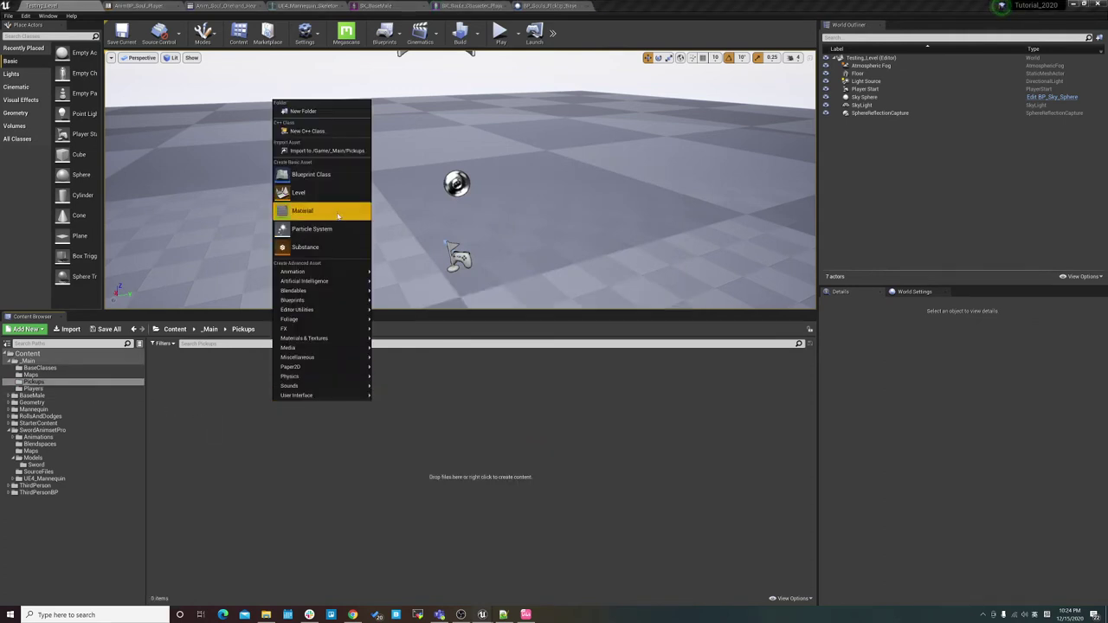
mouse_move(330, 301)
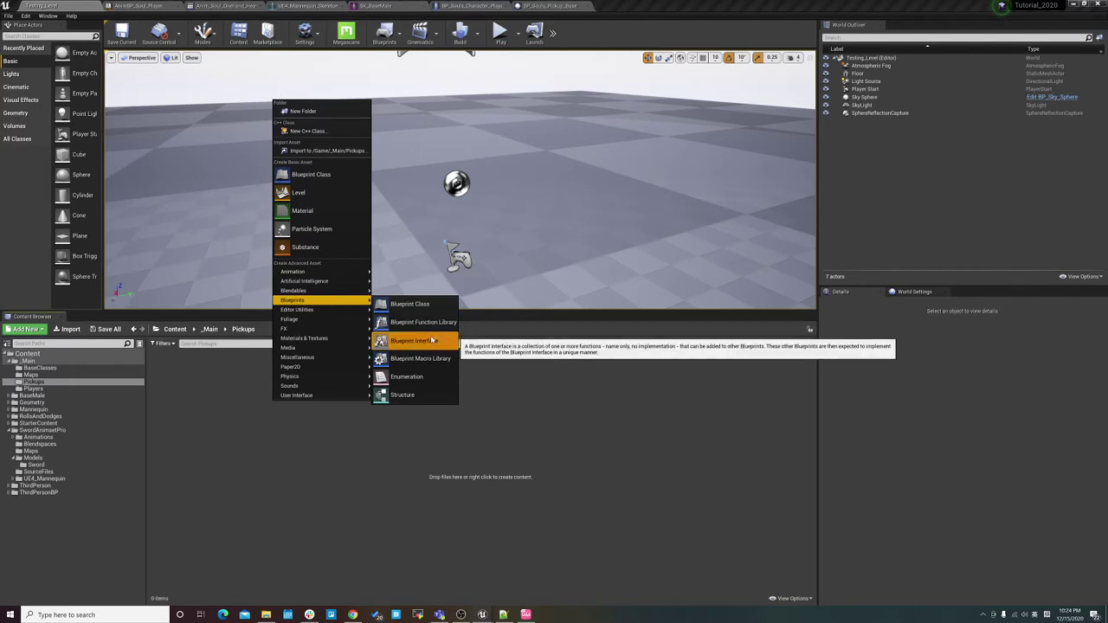
click(414, 340)
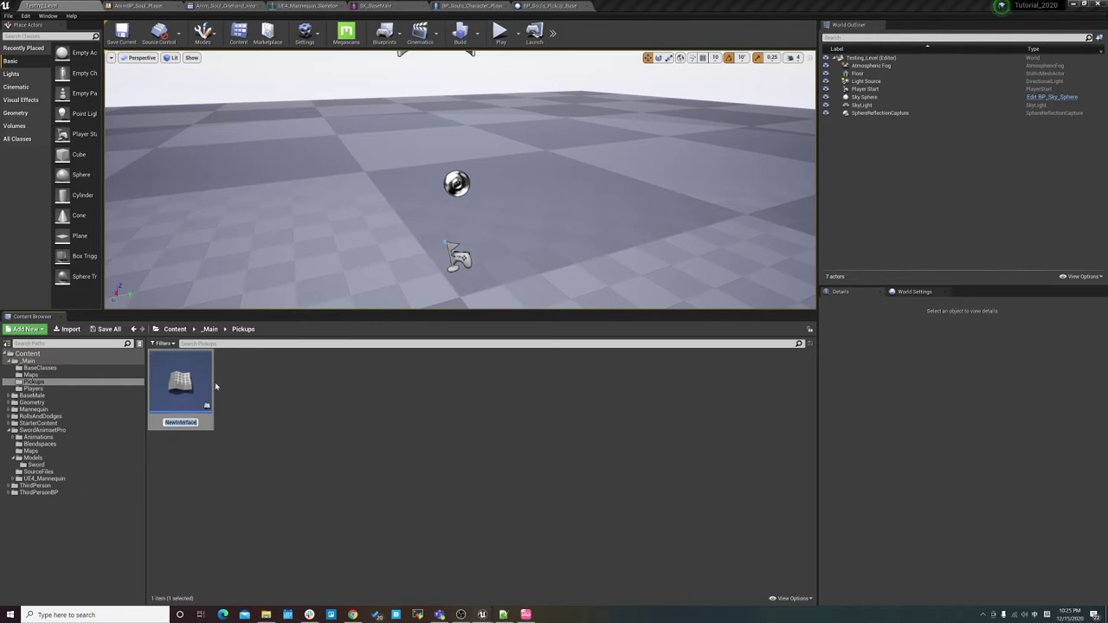
text(BPI_Souls_Pickup)
key(Return)
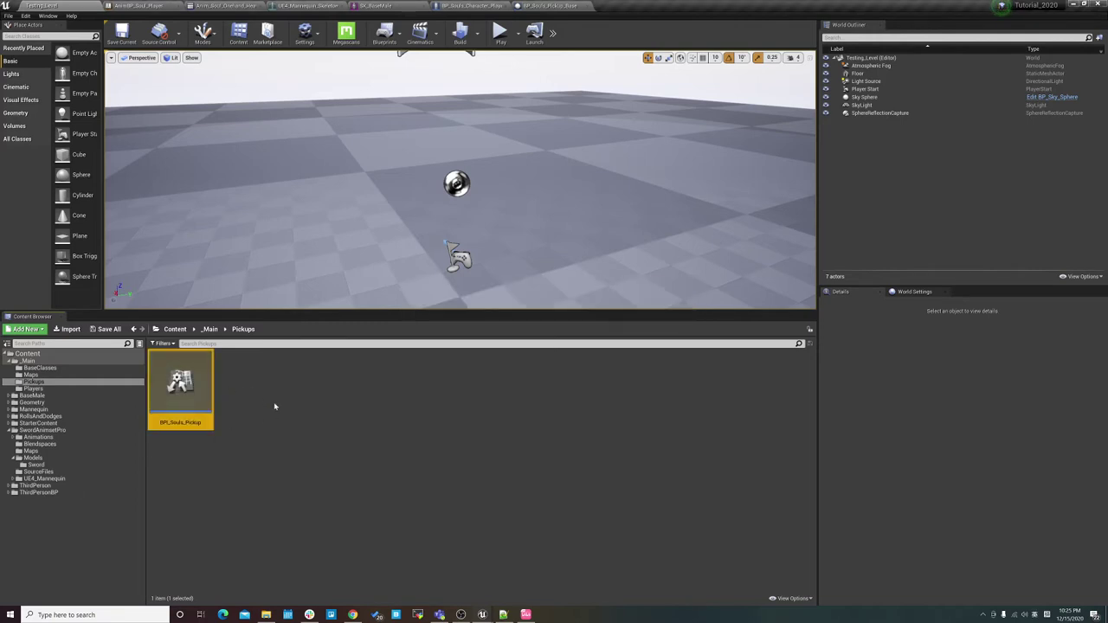
double_click(180, 383)
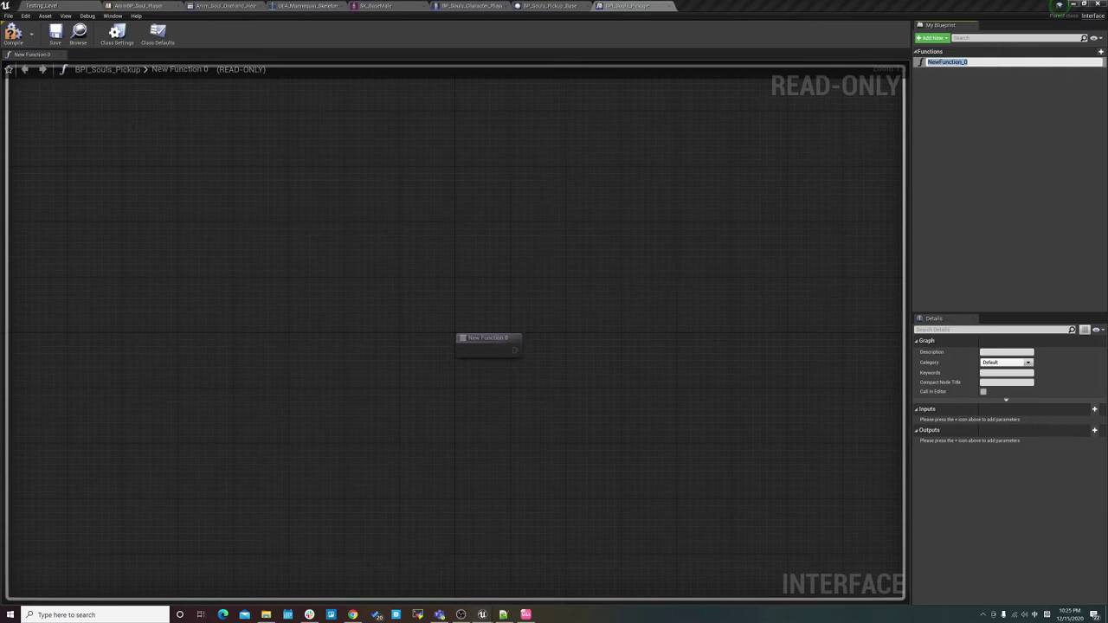
Step: Rename NewFunction_0 to SetDisablePhysics, then switch back to the BP_Souls_Pickup_Base tab
text(DisablePhysics)
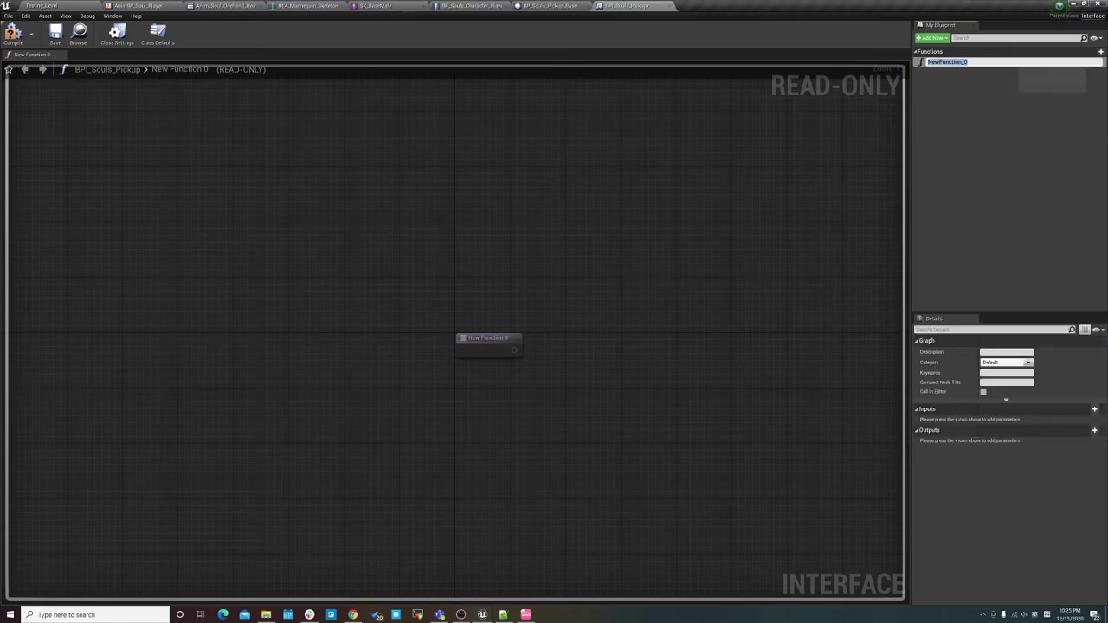
key(Return)
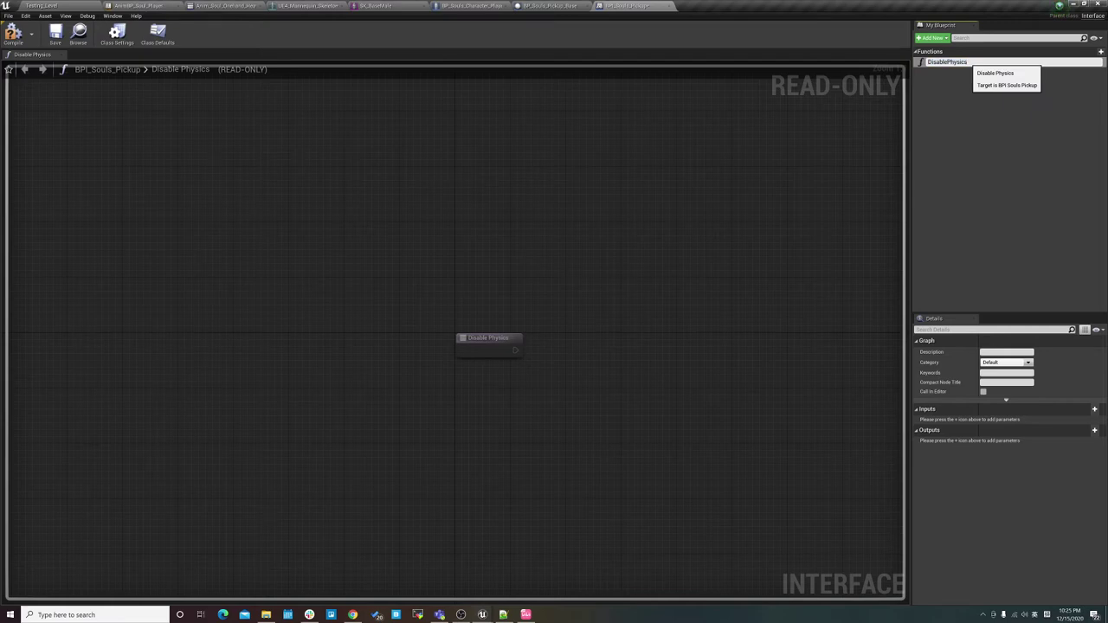
text(Set)
key(Return)
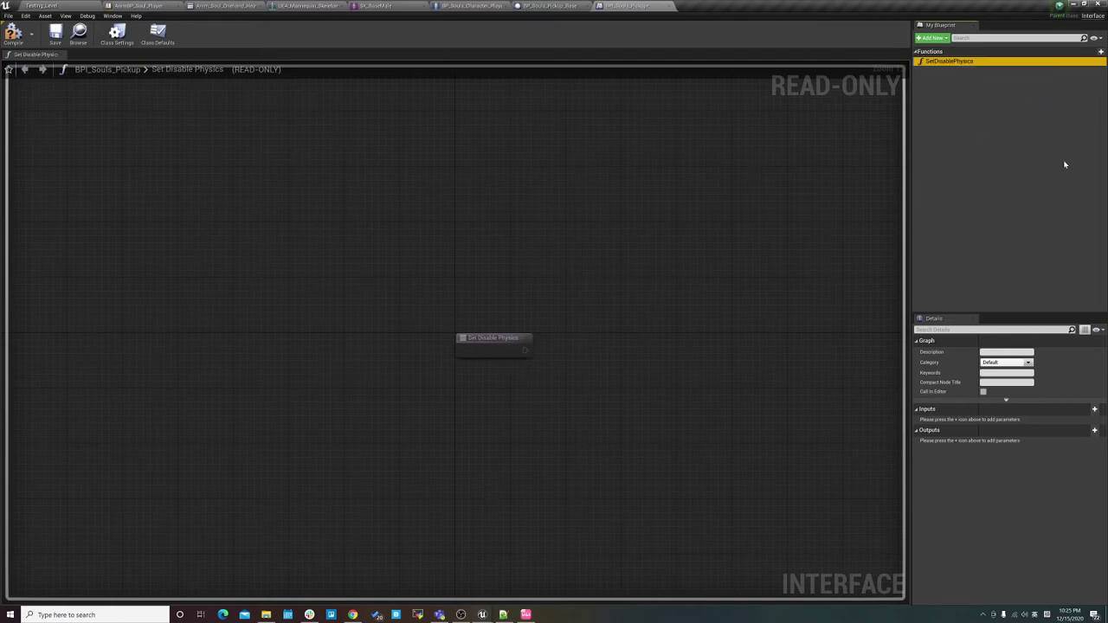
click(921, 283)
click(975, 62)
click(444, 5)
click(548, 5)
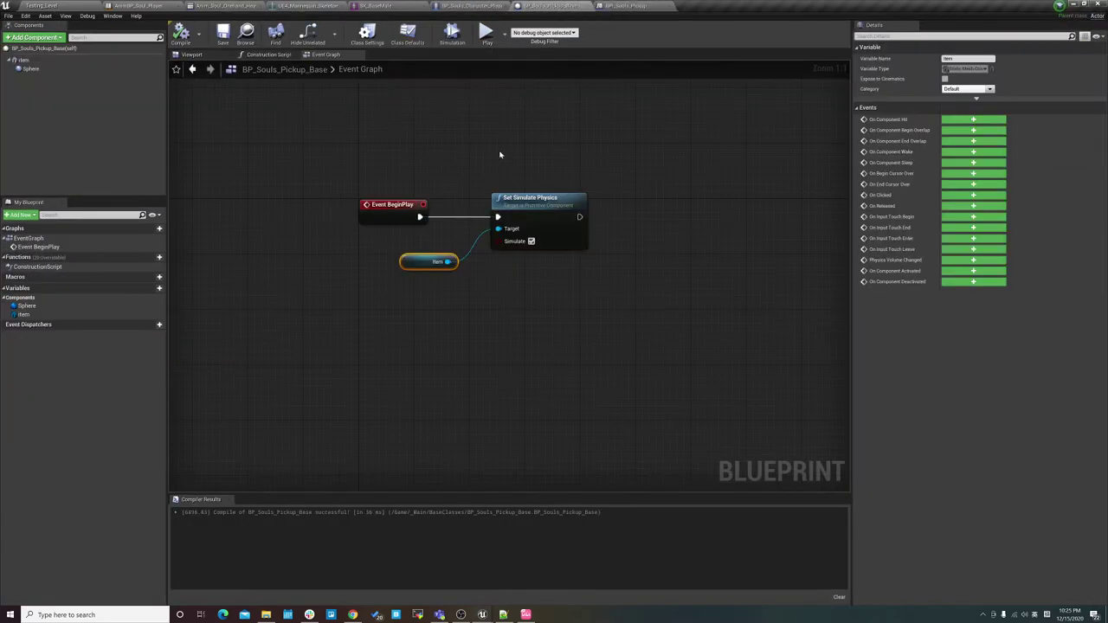
Step: In Class Settings, add BPI Souls Pickup to the implemented interfaces
right_drag(500, 155, 433, 197)
mouse_move(474, 156)
right_down()
mouse_move(428, 224)
mouse_move(396, 164)
right_up()
right_drag(375, 220, 354, 190)
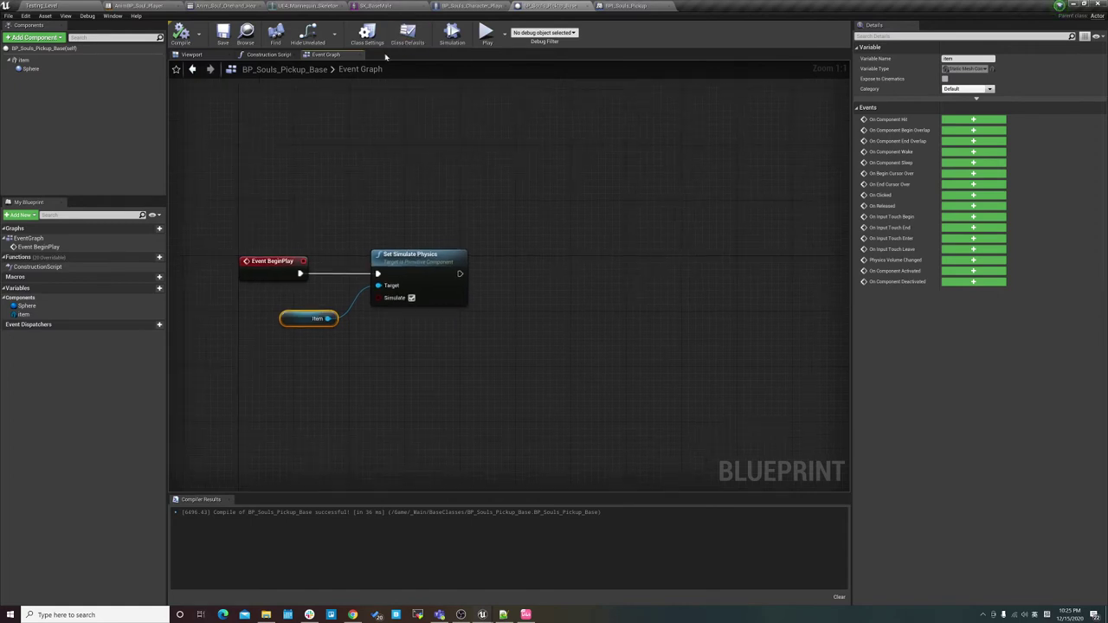
click(367, 34)
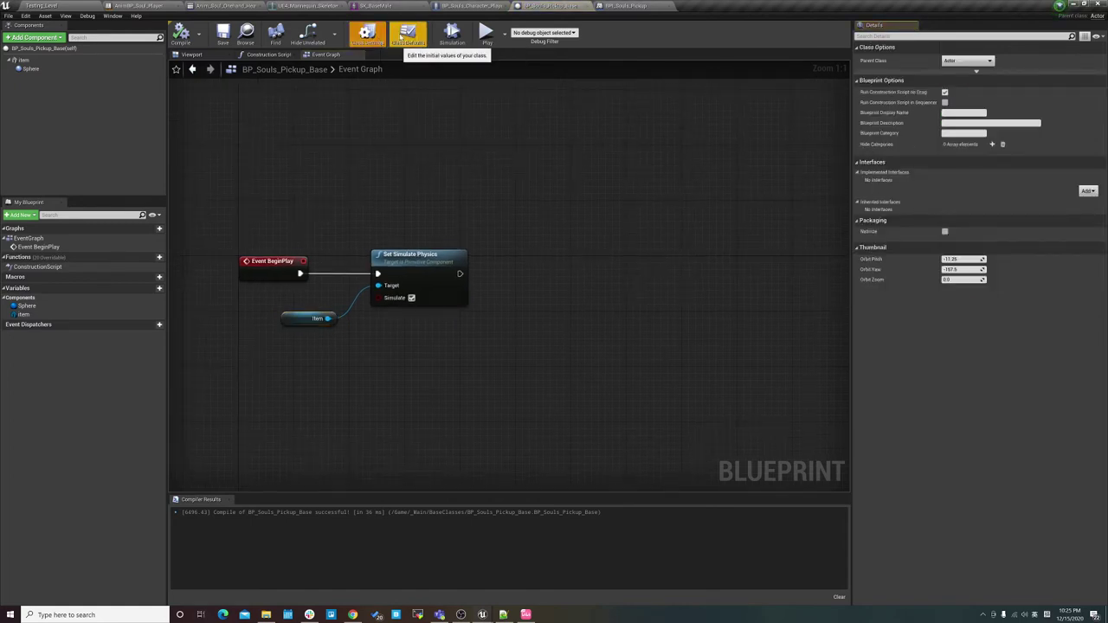
click(1086, 191)
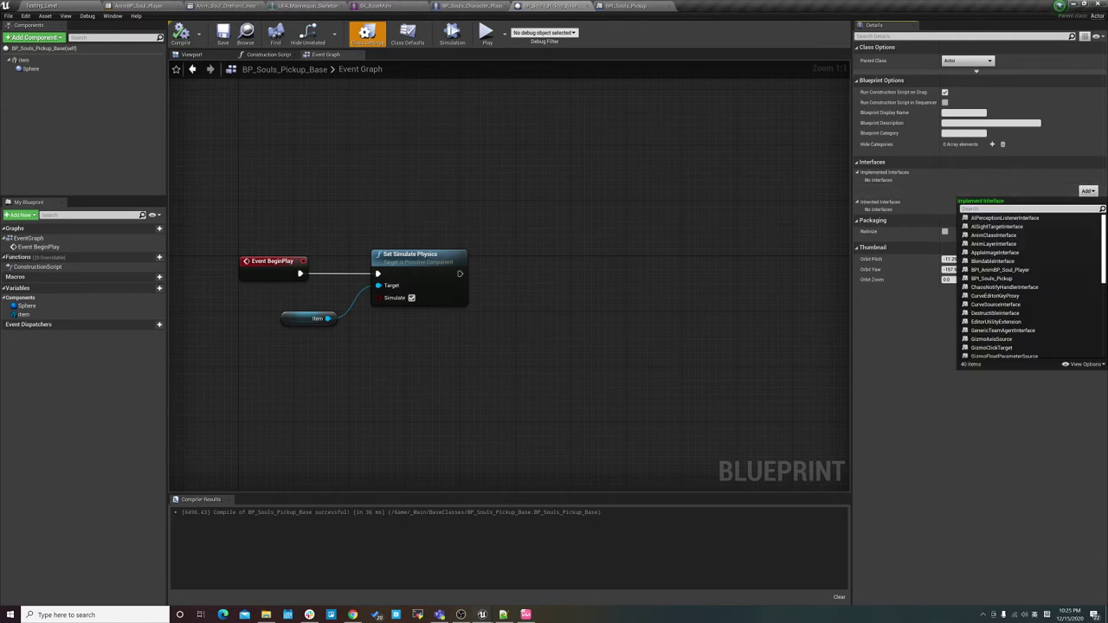
text(b)
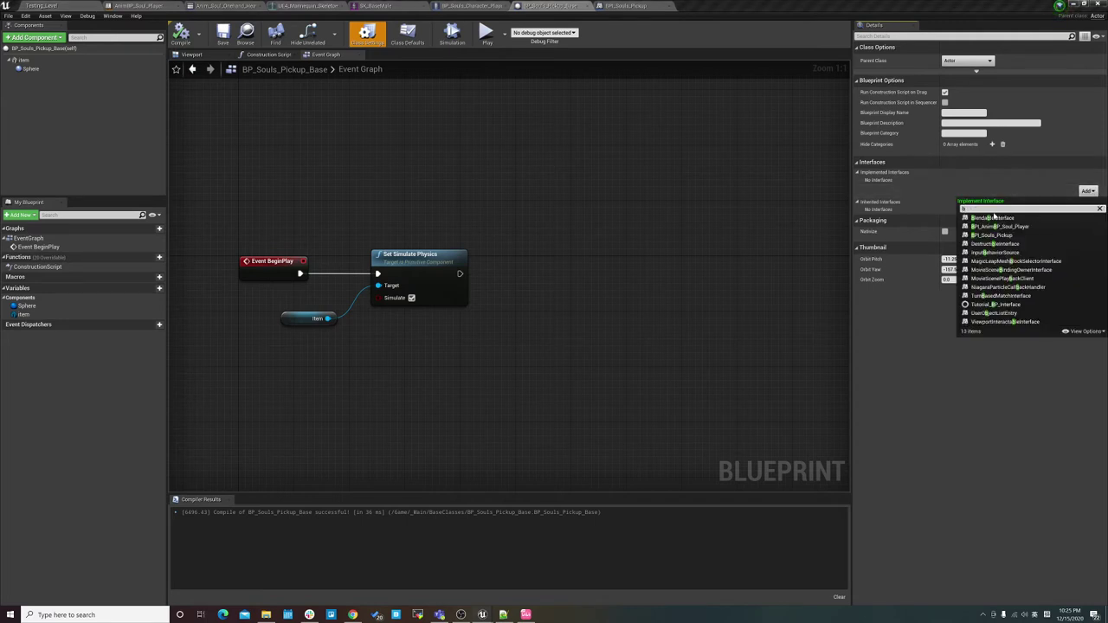
text(p)
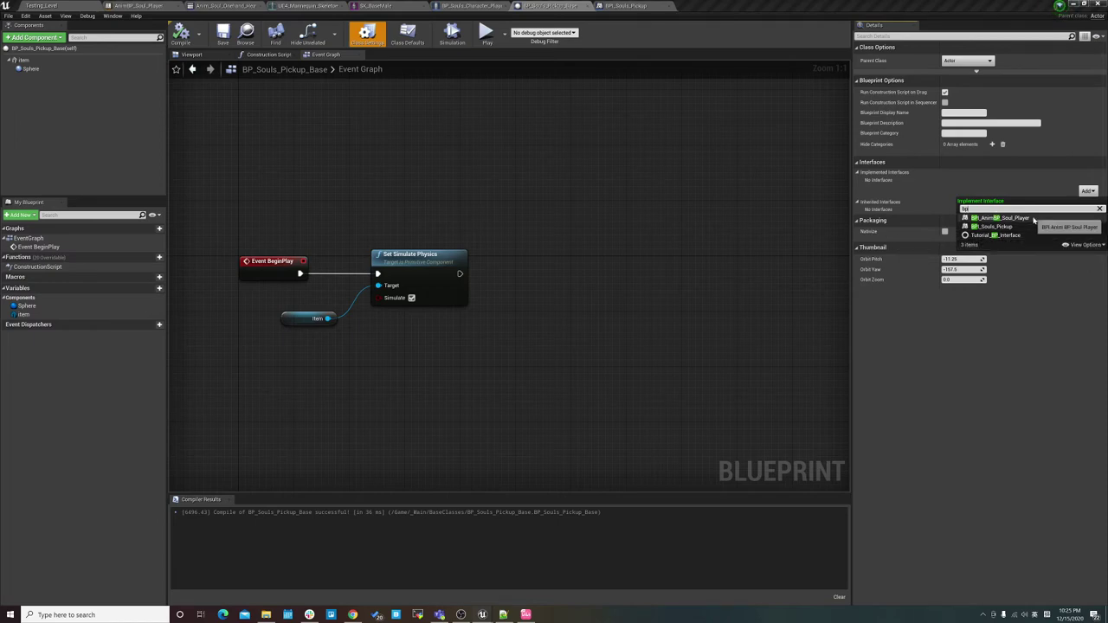
click(1021, 226)
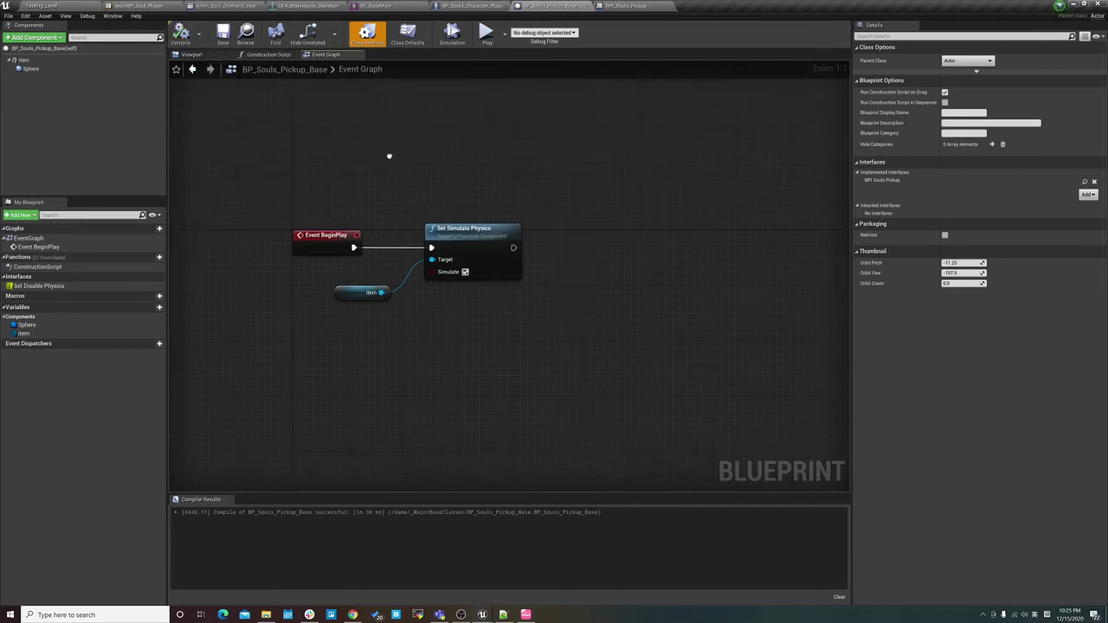
mouse_move(265, 425)
right_down()
mouse_move(332, 397)
mouse_move(342, 370)
right_up()
Step: Add an Event Set Disable Physics node below BeginPlay, then select the Set Simulate Physics and Item nodes
right_click(341, 368)
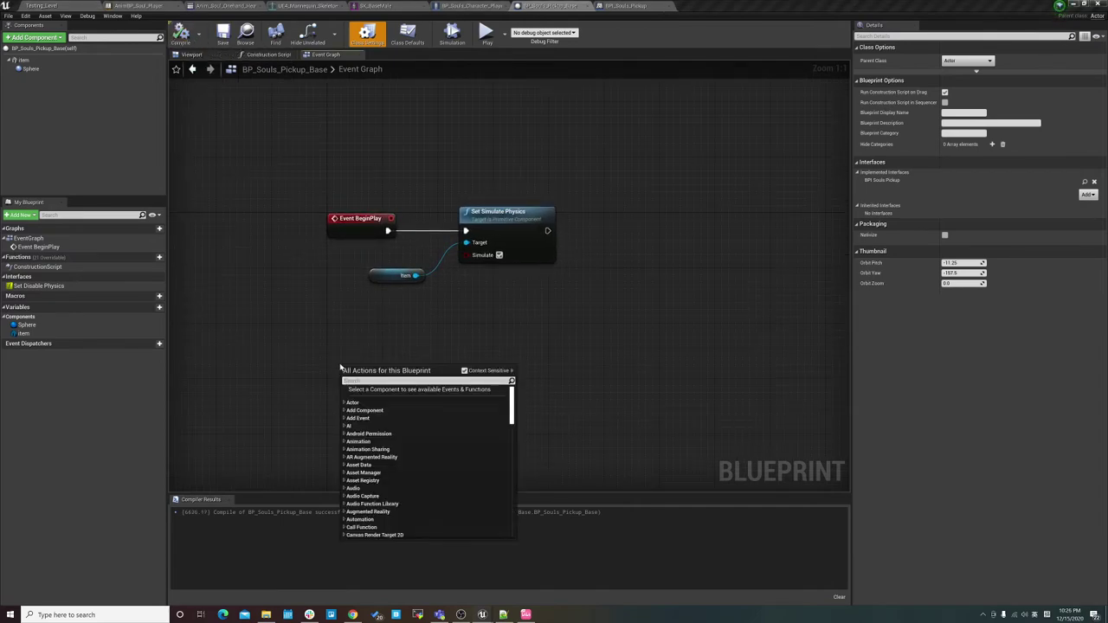
text(set)
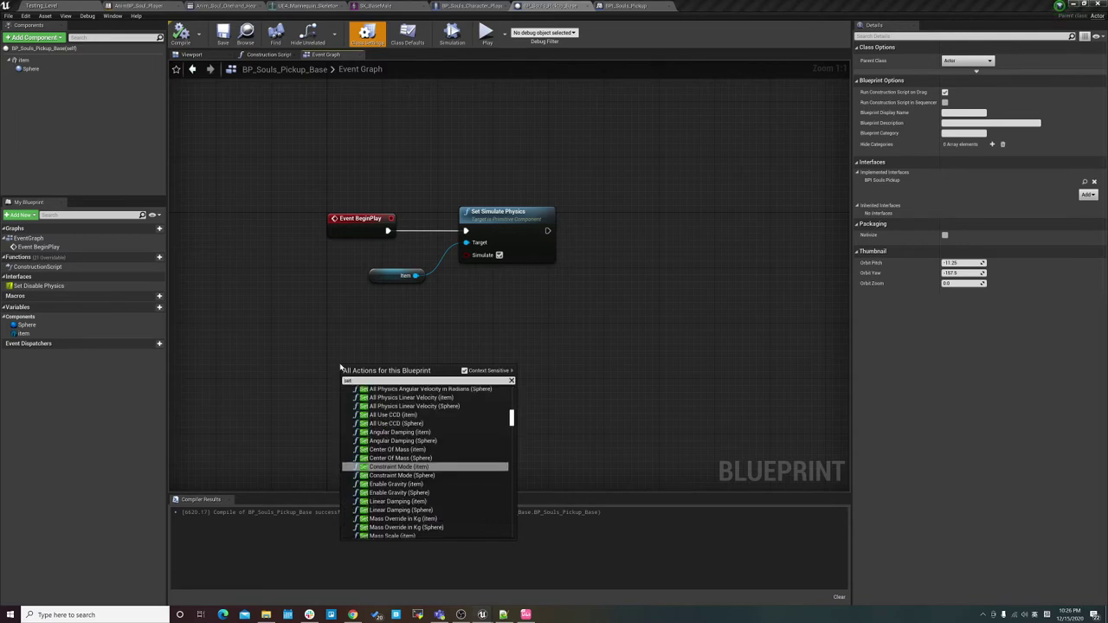
text(d)
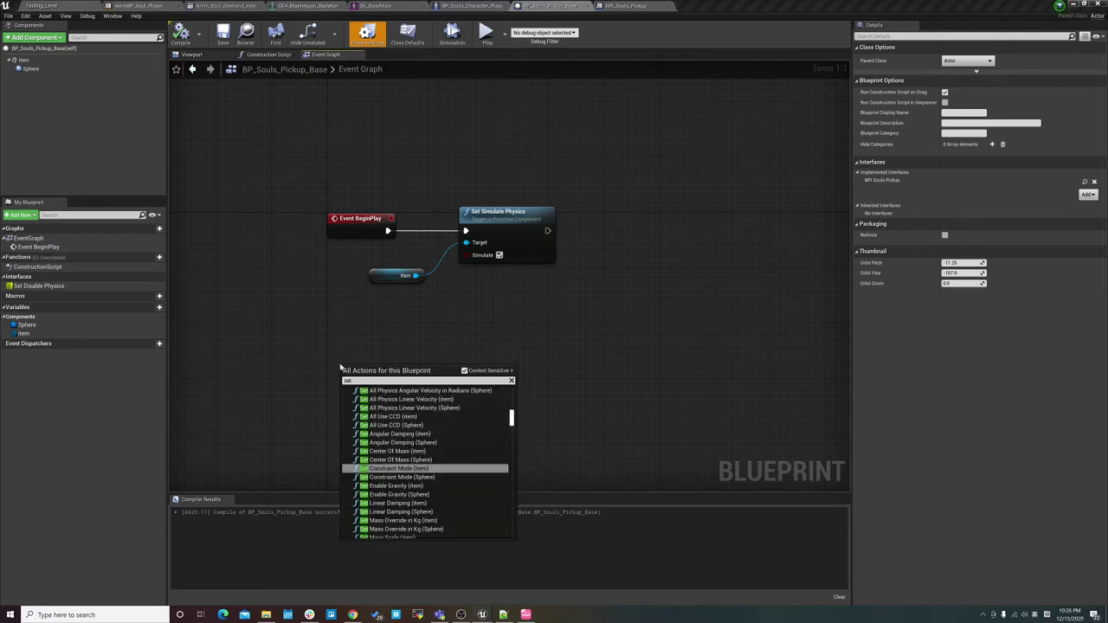
text(is)
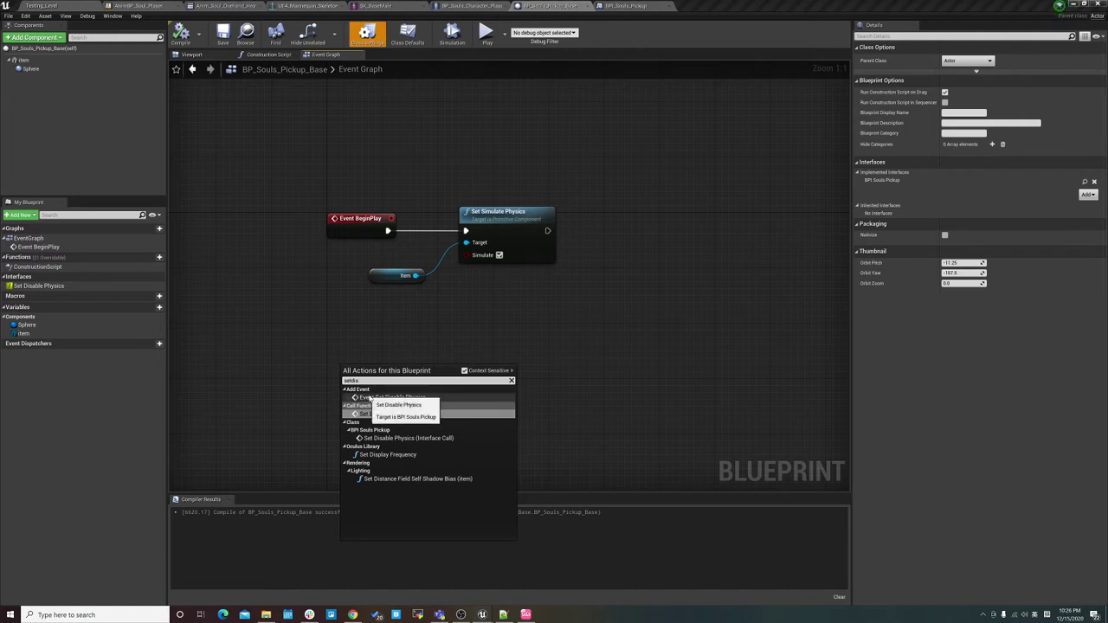
click(392, 397)
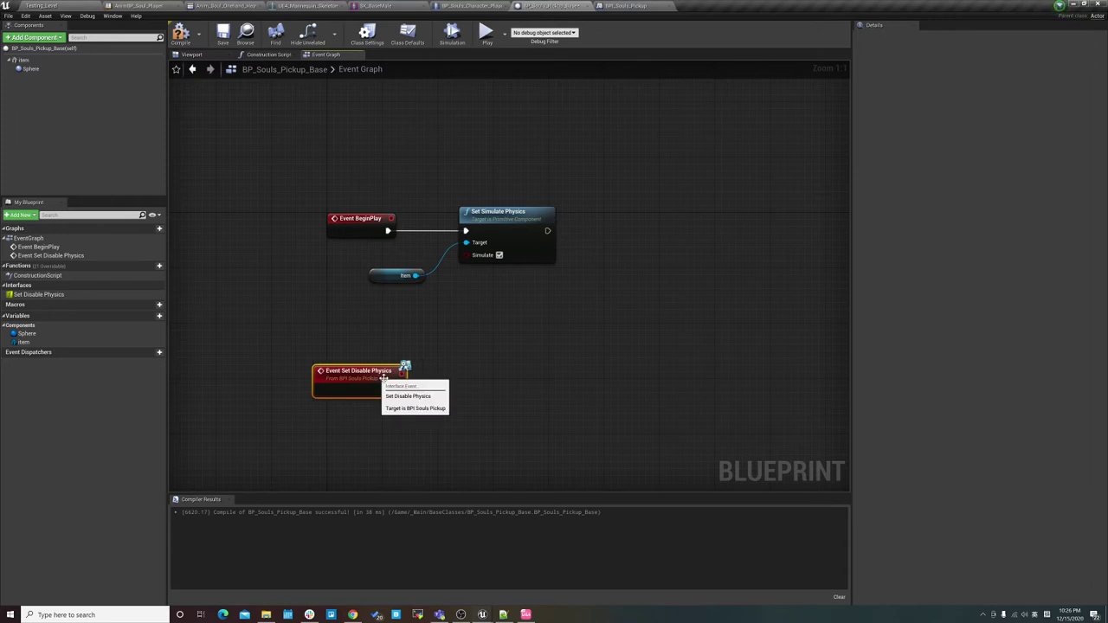
right_drag(405, 366, 397, 375)
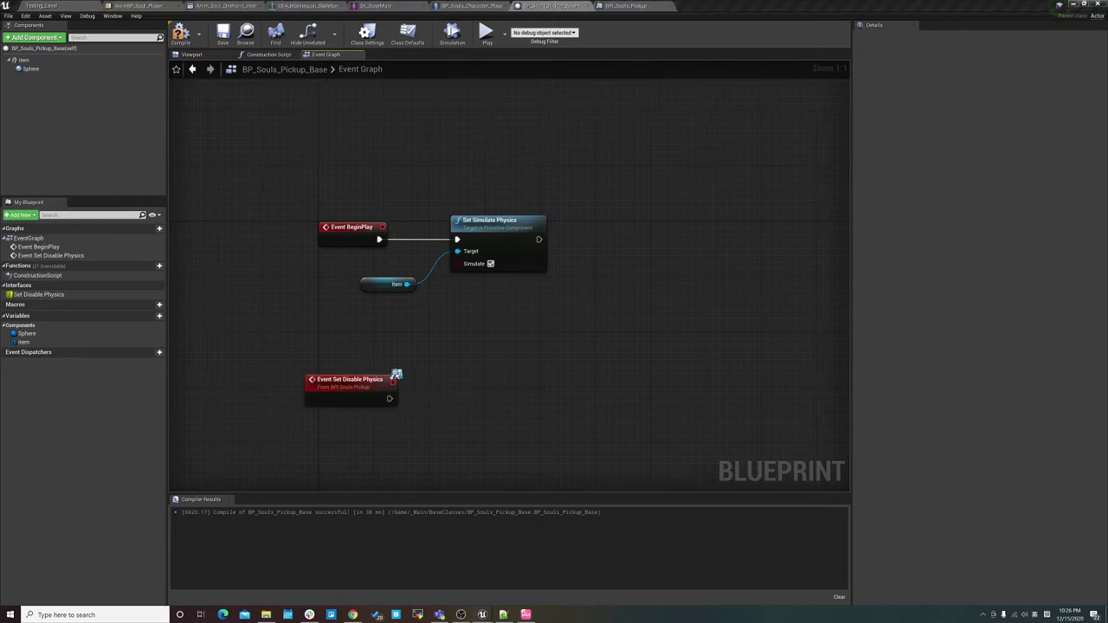
drag(412, 258, 520, 371)
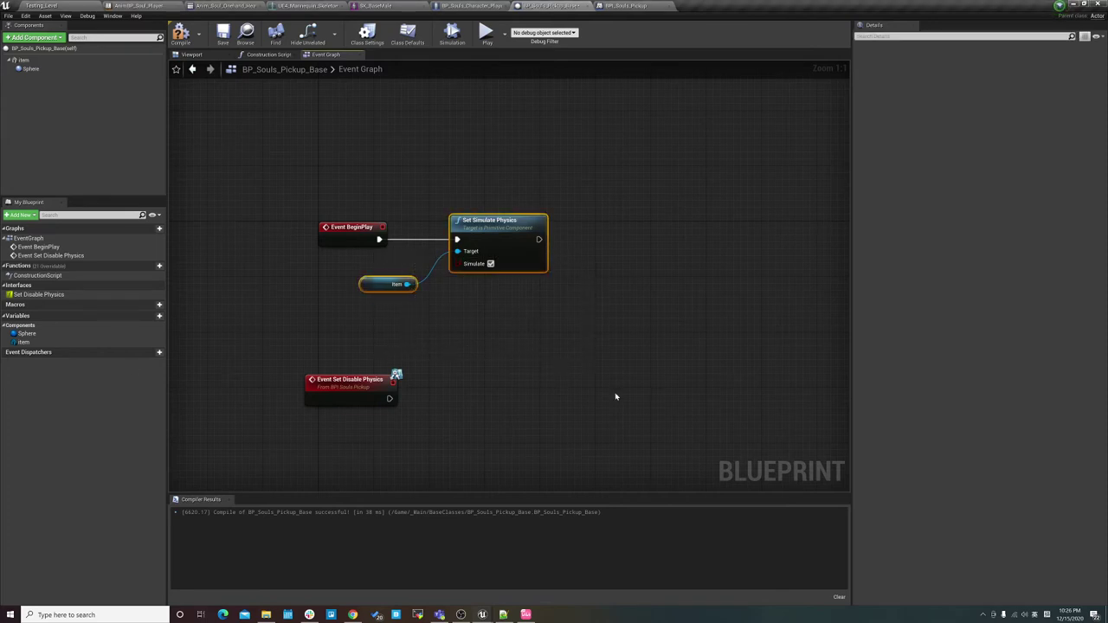
Step: Duplicate Set Simulate Physics with Item, wire it to Event Set Disable Physics, and uncheck Simulate
key(ctrl+c)
key(ctrl+v)
drag(537, 389, 461, 394)
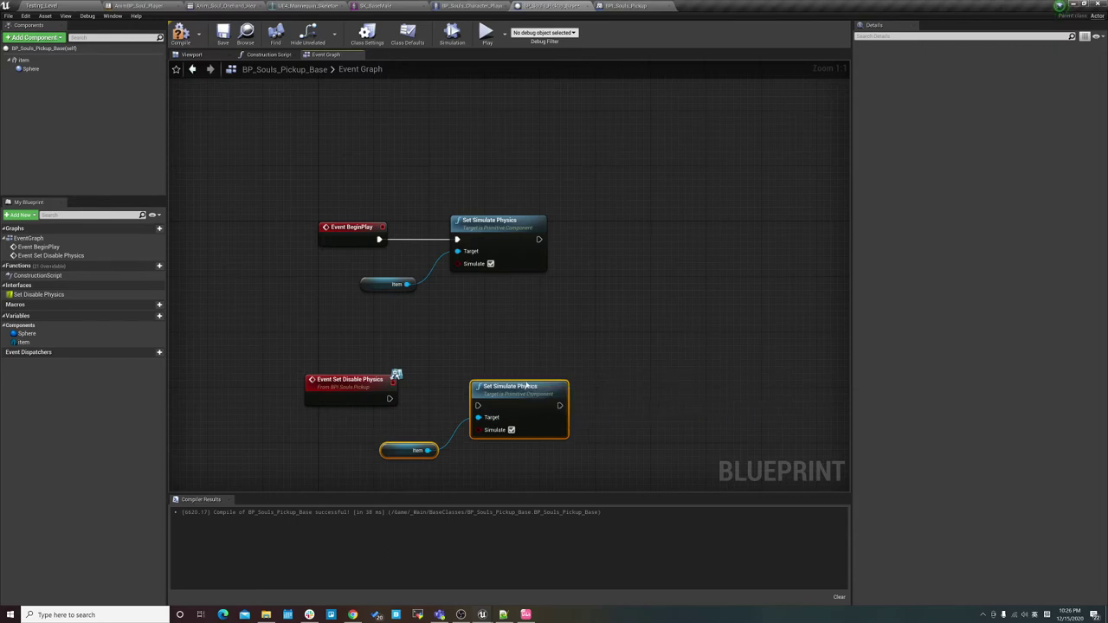
mouse_move(389, 399)
mouse_down()
mouse_move(470, 405)
mouse_move(486, 385)
mouse_up()
click(496, 422)
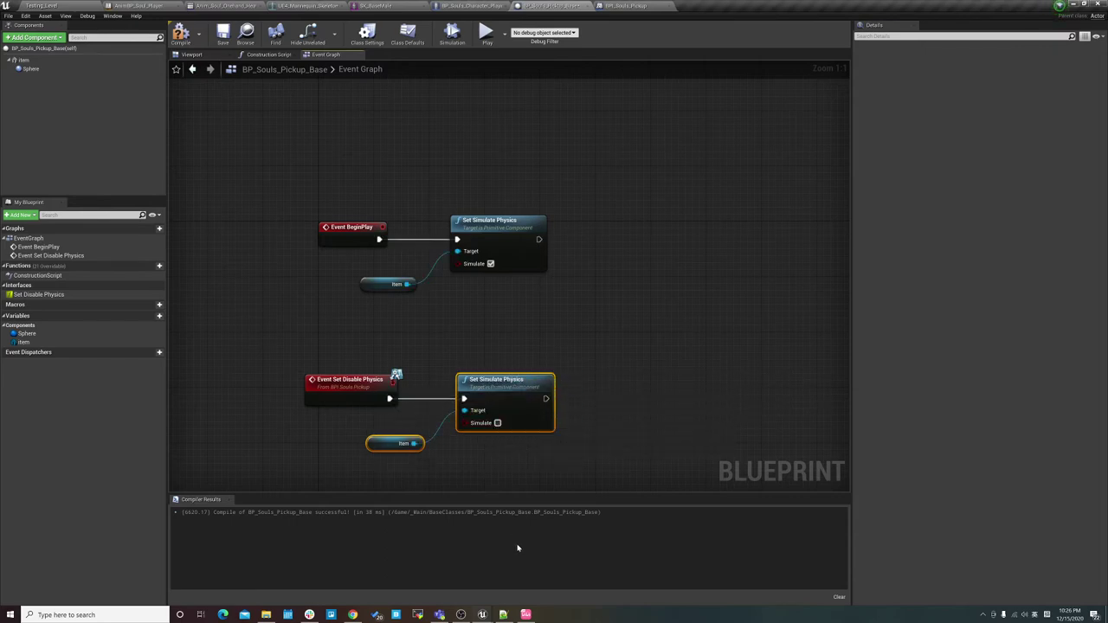
right_drag(621, 402, 588, 390)
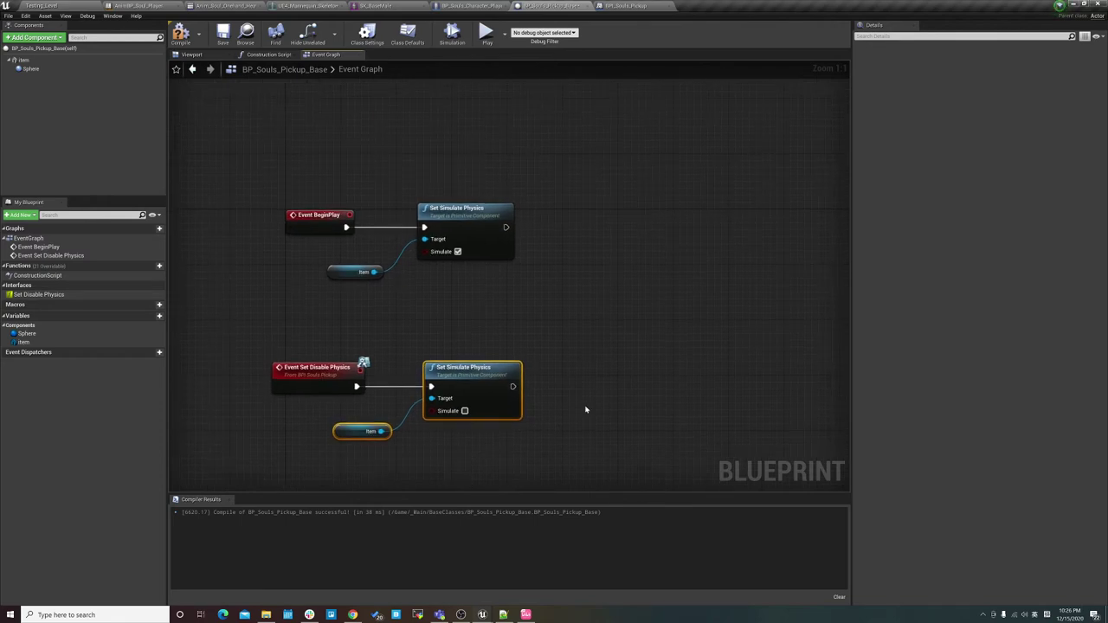
click(461, 615)
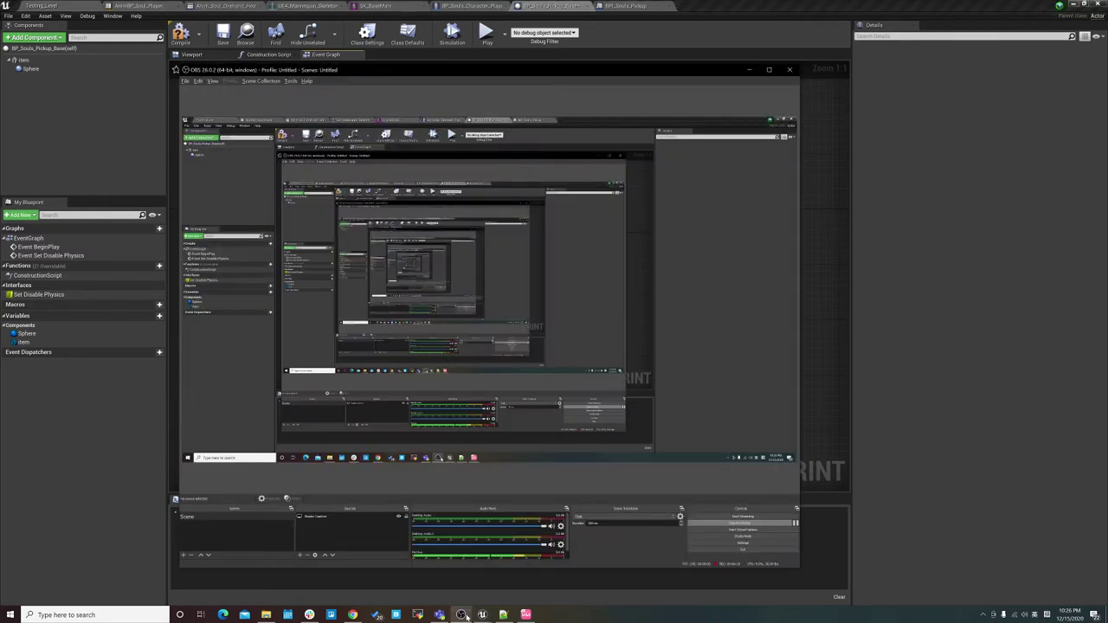
click(465, 615)
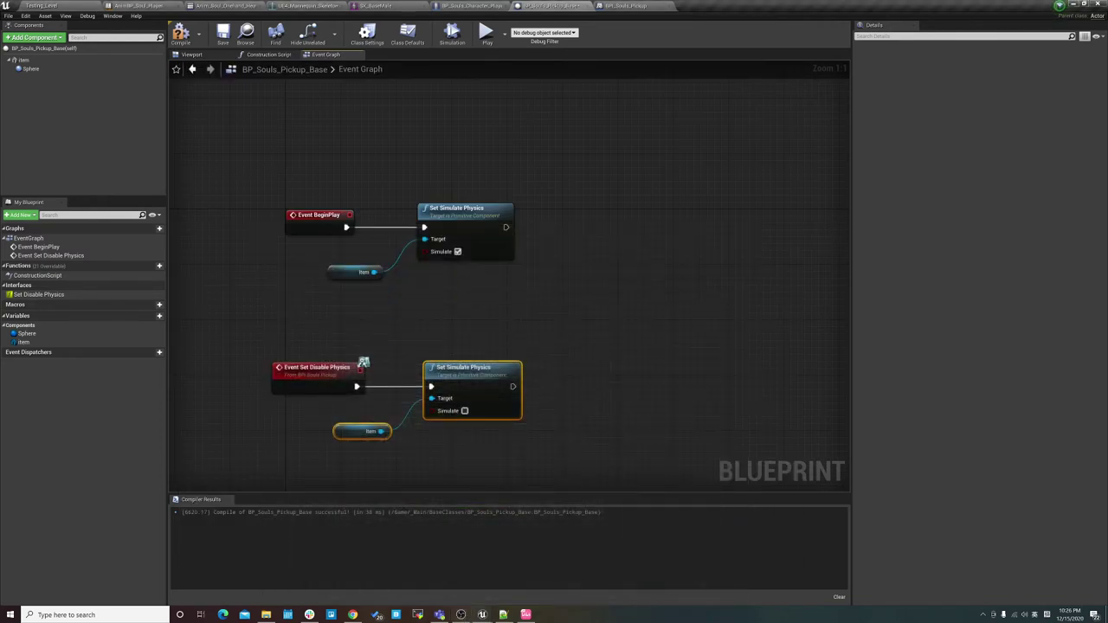
right_drag(570, 450, 480, 399)
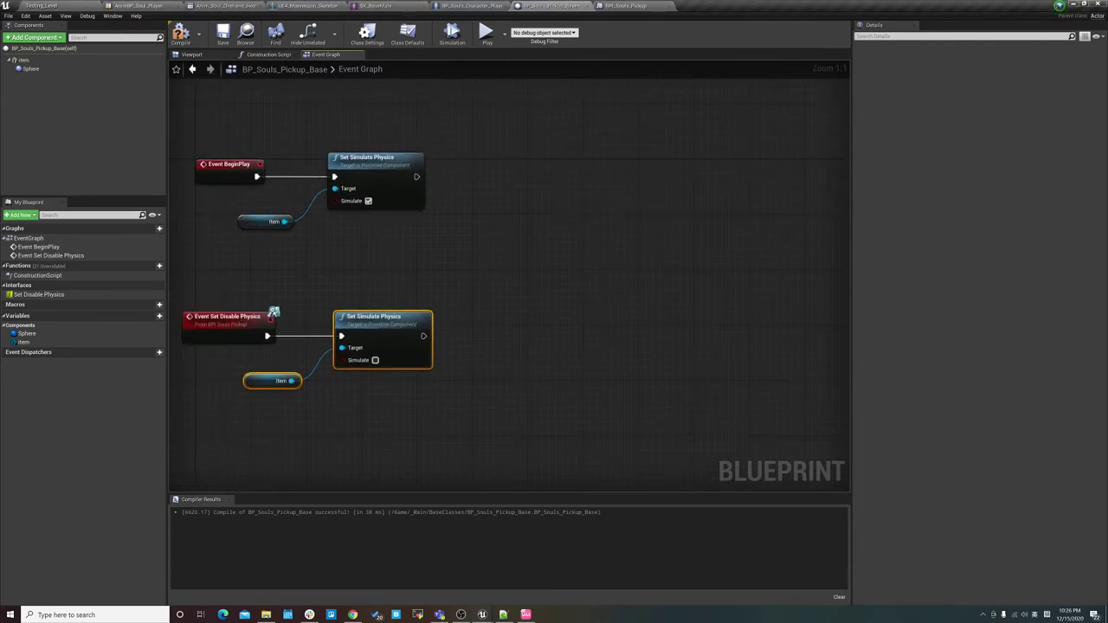
Step: Add a Set Collision Enabled node (No Collision) for Item and arrange it with its Item reference
right_click(495, 338)
text(setcoll)
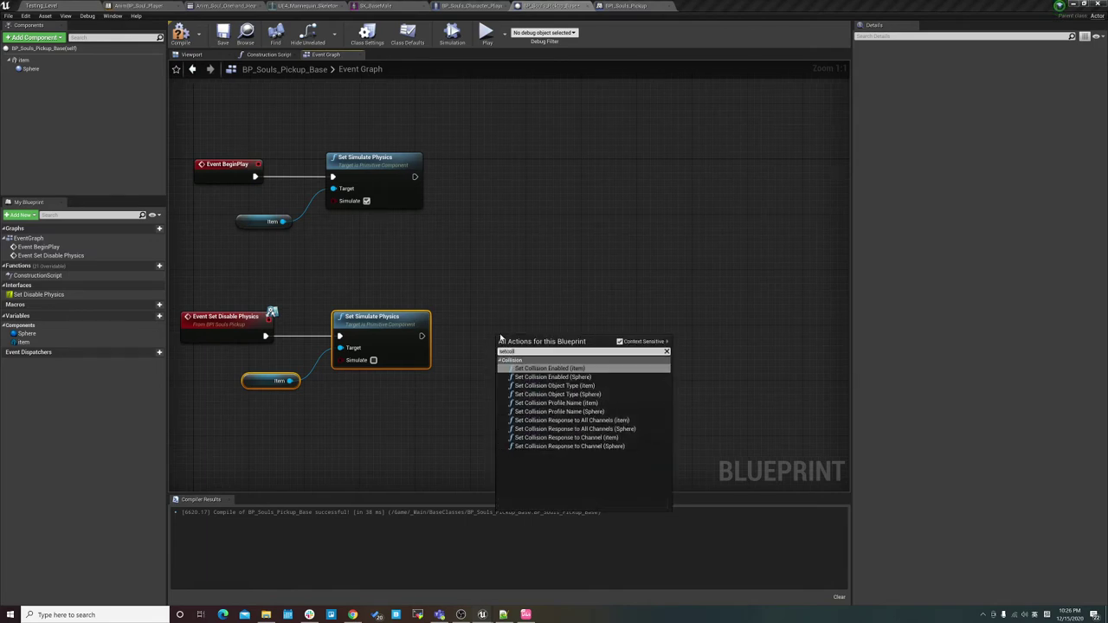
click(589, 369)
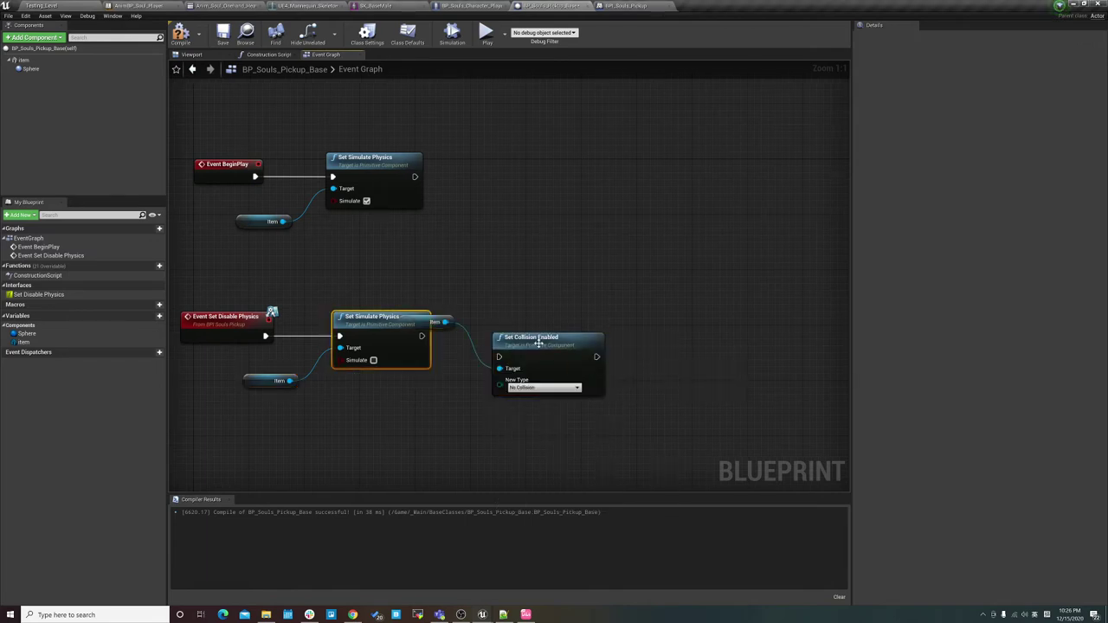
drag(435, 322, 432, 422)
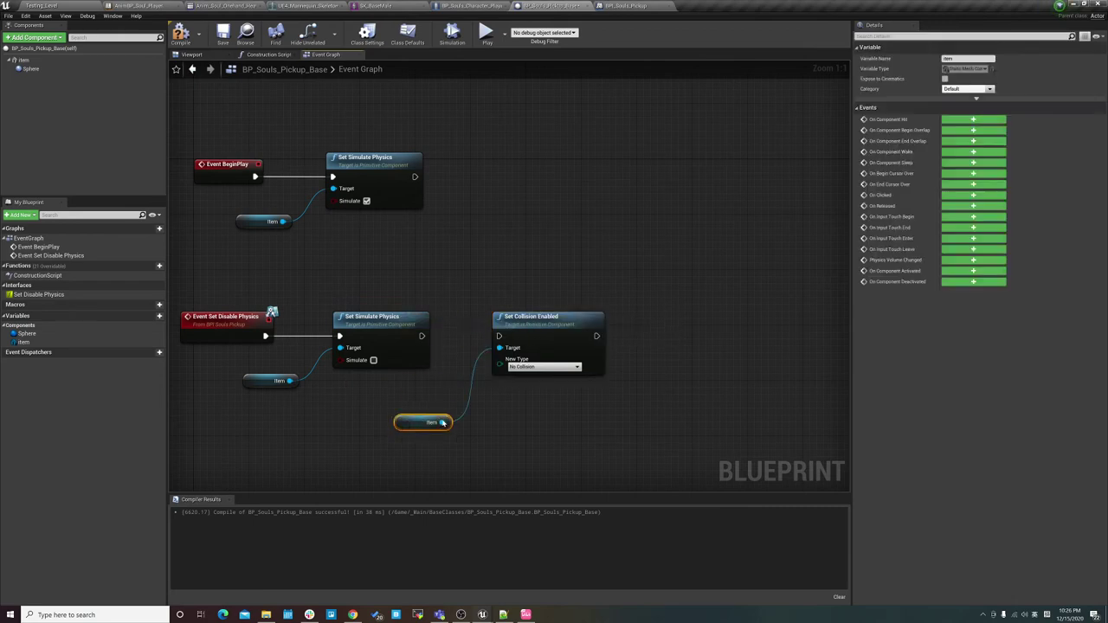
drag(539, 328, 533, 327)
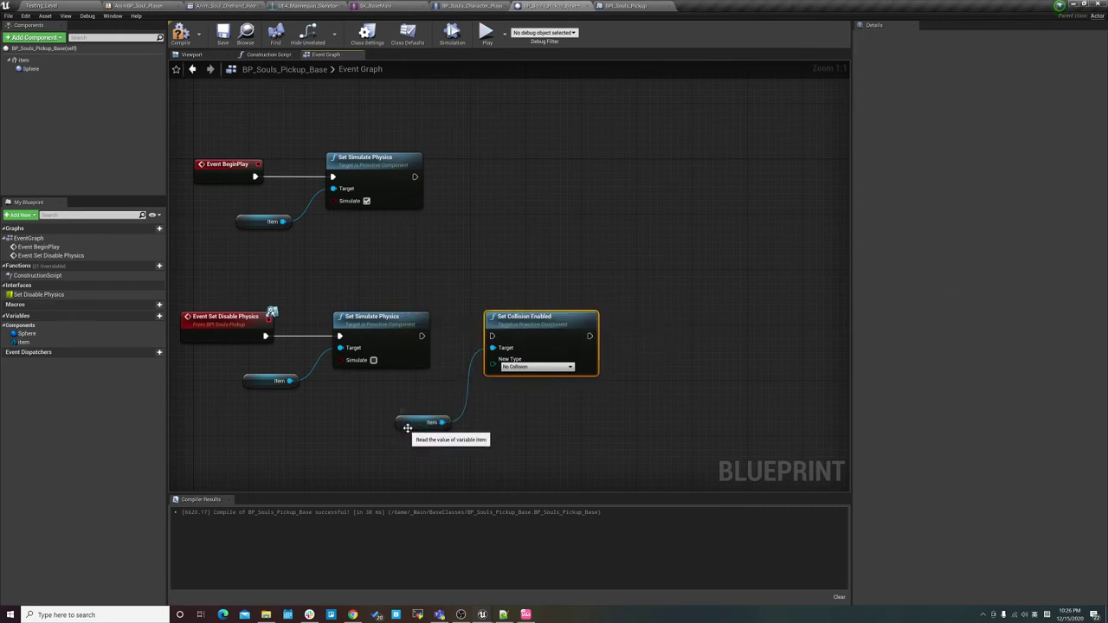
drag(405, 422, 376, 422)
drag(514, 327, 499, 327)
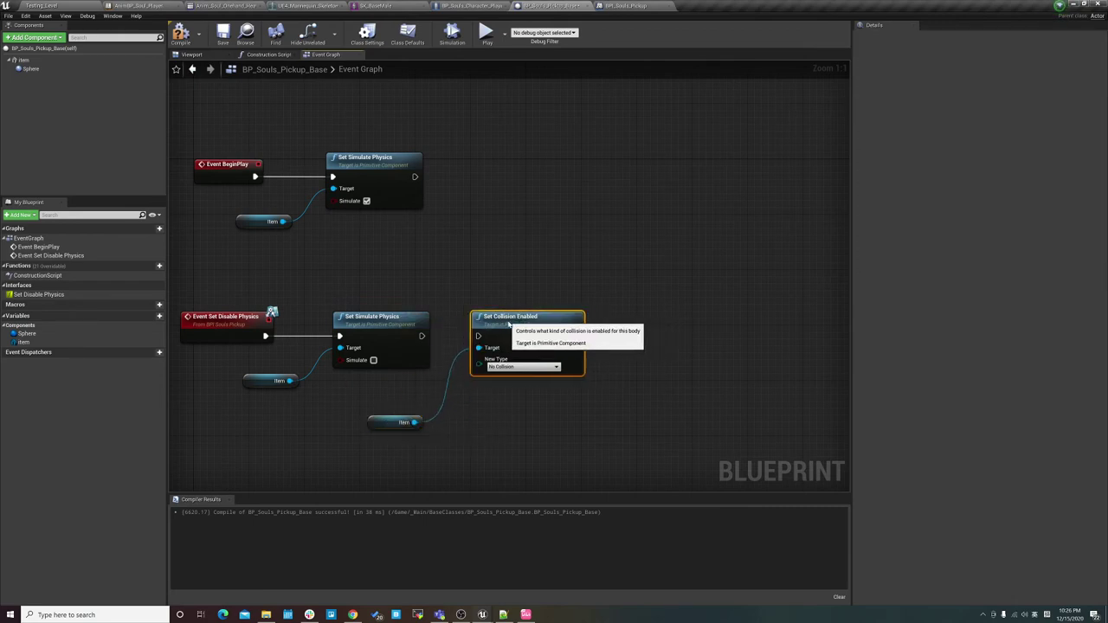
Step: Chain Set Collision Enabled after the physics node, add Sphere as a second target, and compile
right_click(519, 301)
click(506, 269)
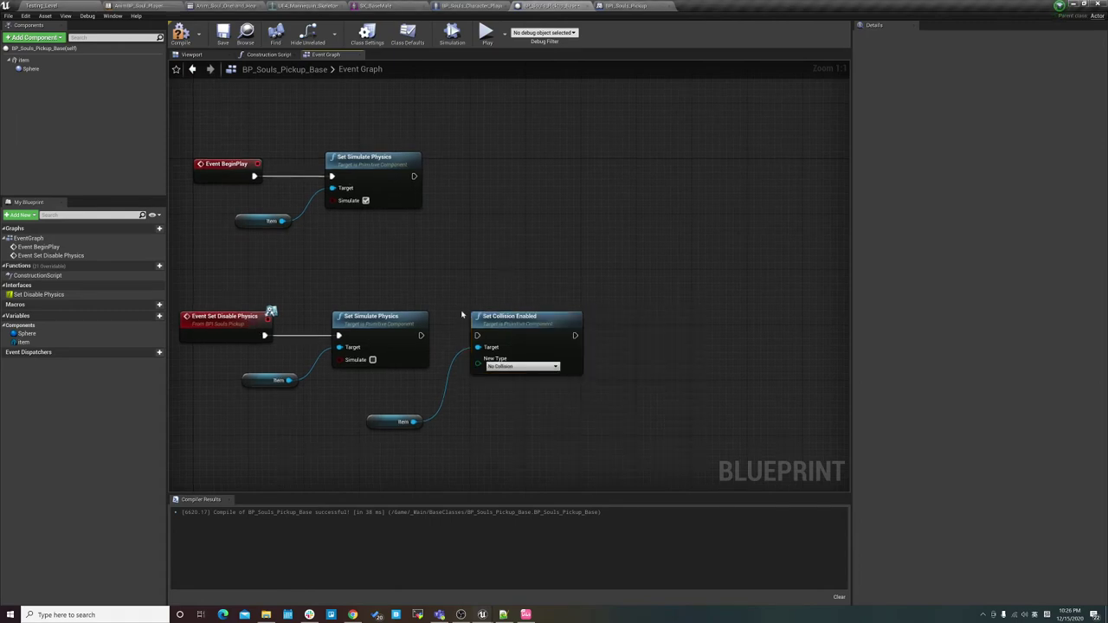
drag(420, 336, 477, 336)
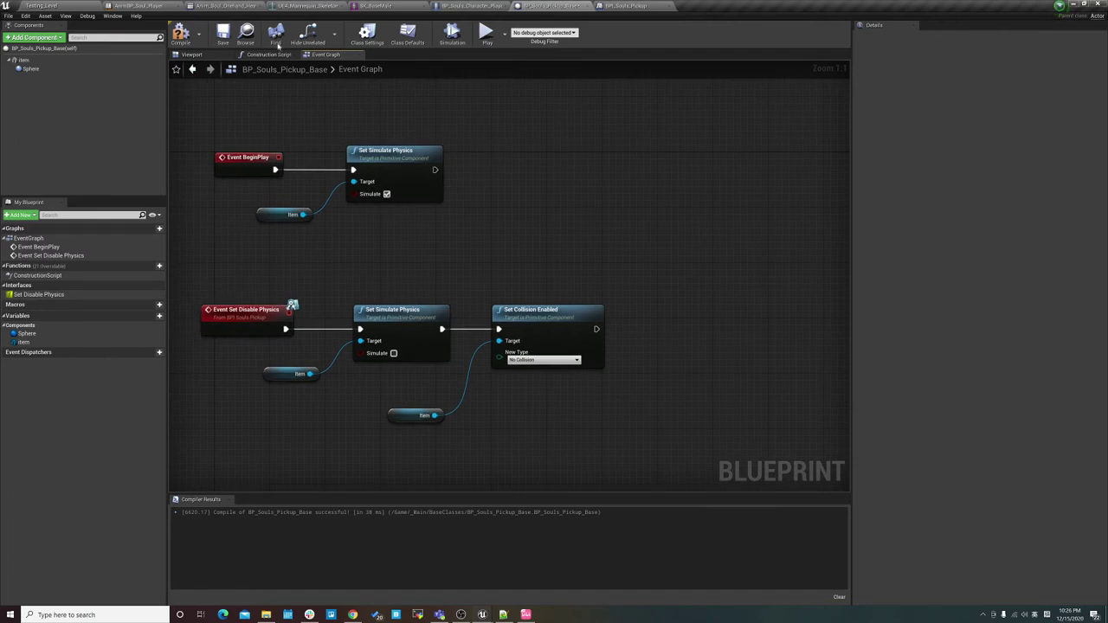
mouse_move(30, 69)
mouse_down()
mouse_move(368, 447)
mouse_move(510, 351)
mouse_up()
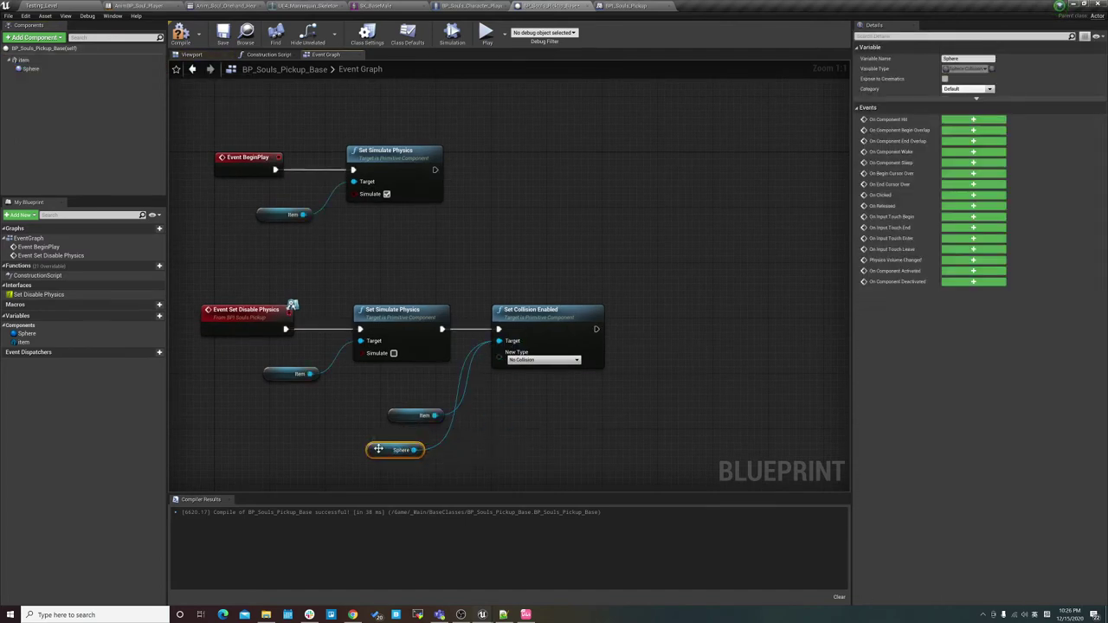
right_drag(554, 399, 485, 390)
right_click(485, 390)
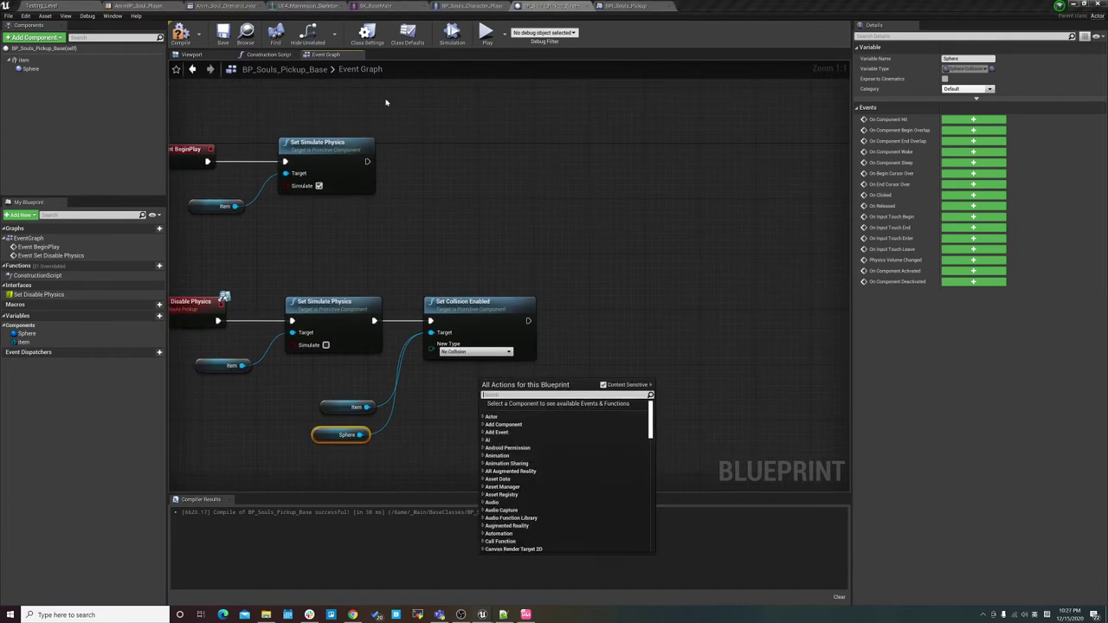
click(180, 35)
key(Home)
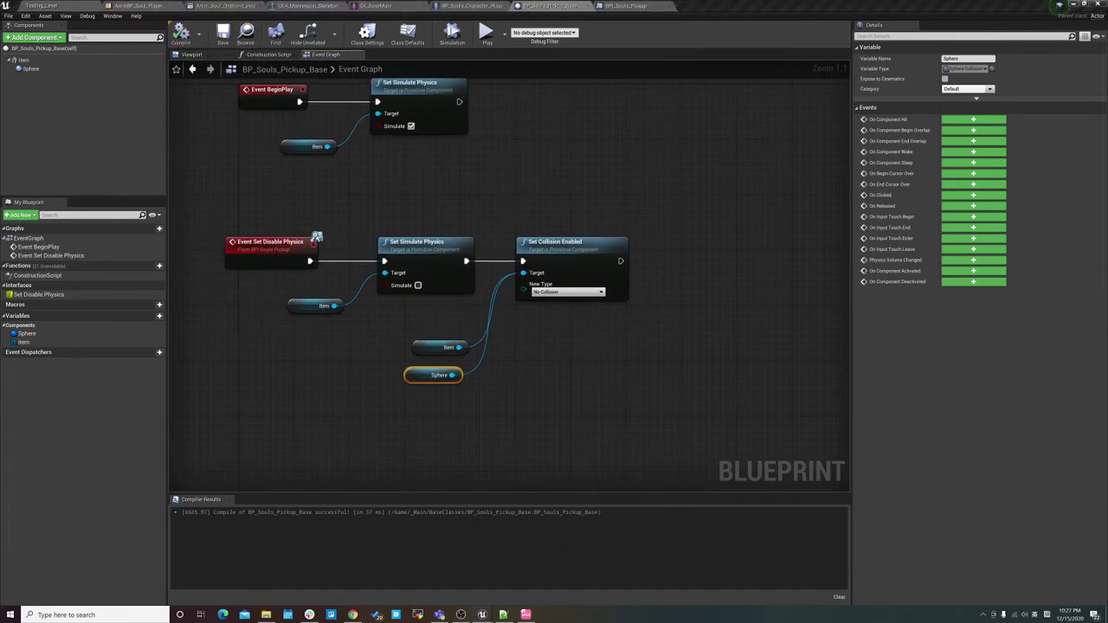
right_drag(317, 454, 303, 385)
Step: From the Sphere component's Details Events, add an On Component Begin Overlap event node
click(30, 68)
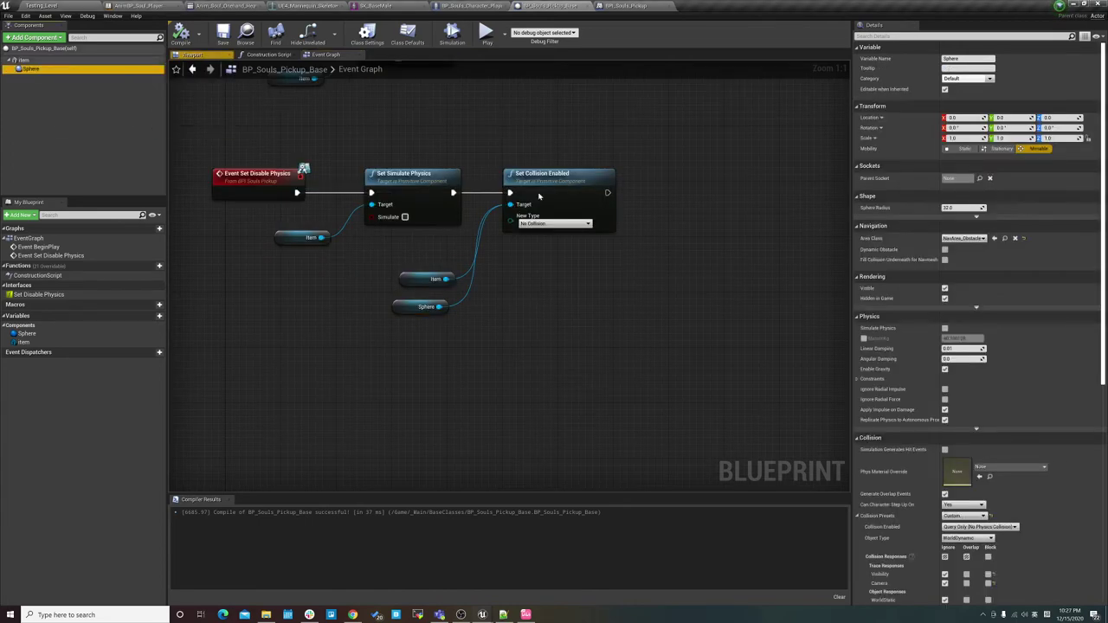
scroll(1017, 462, down, 3)
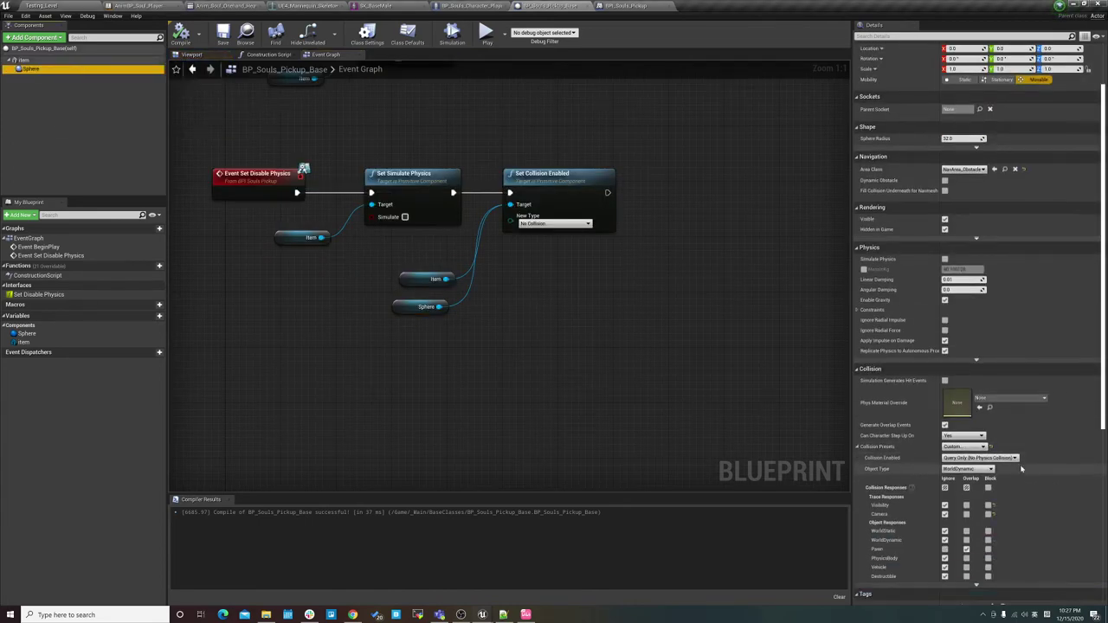
scroll(1016, 461, down, 2)
scroll(1017, 461, down, 5)
scroll(1016, 463, down, 2)
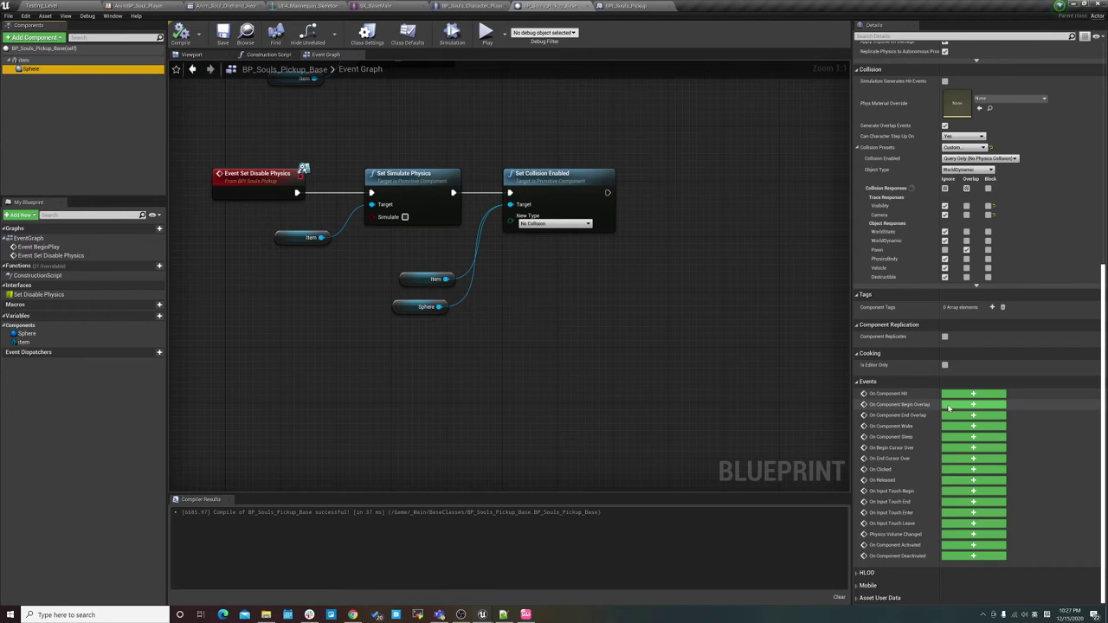
click(949, 405)
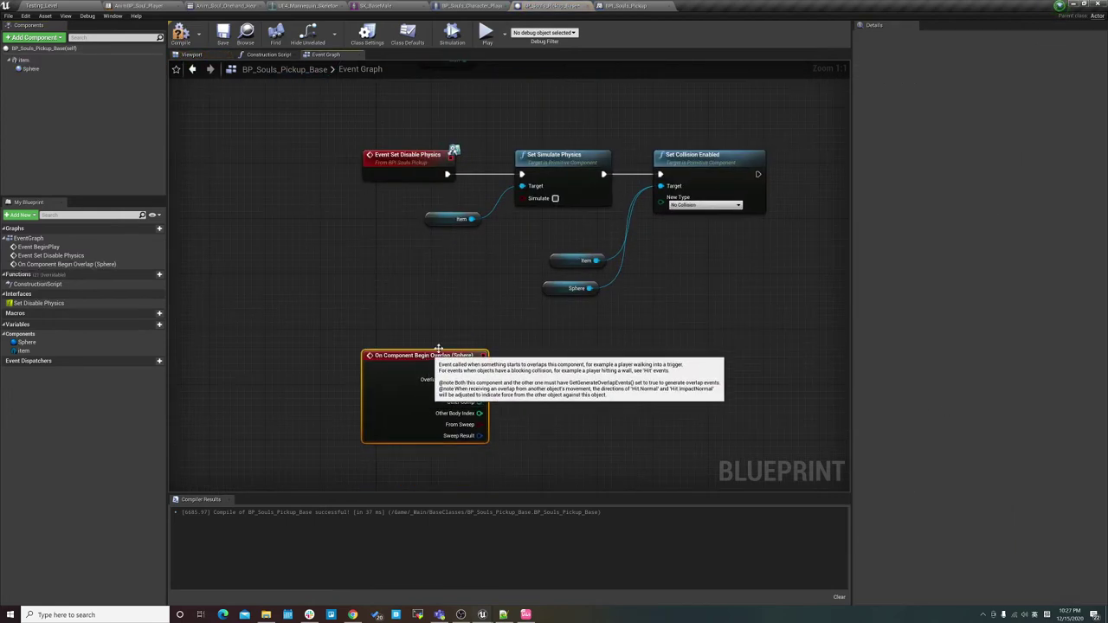
scroll(515, 368, down, 2)
scroll(514, 350, up, 2)
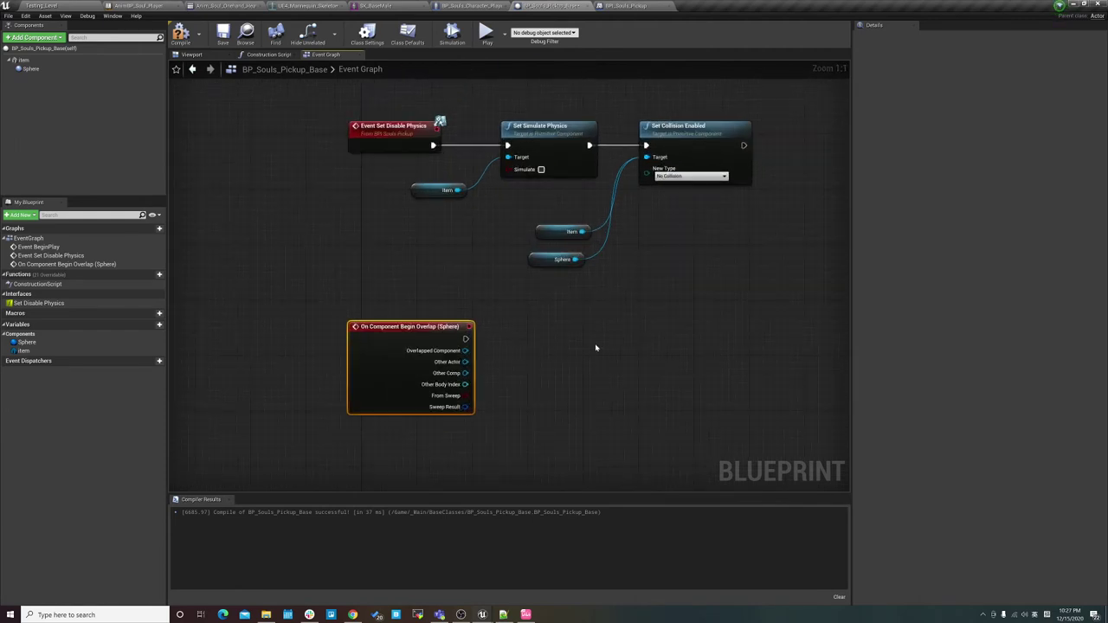
click(30, 68)
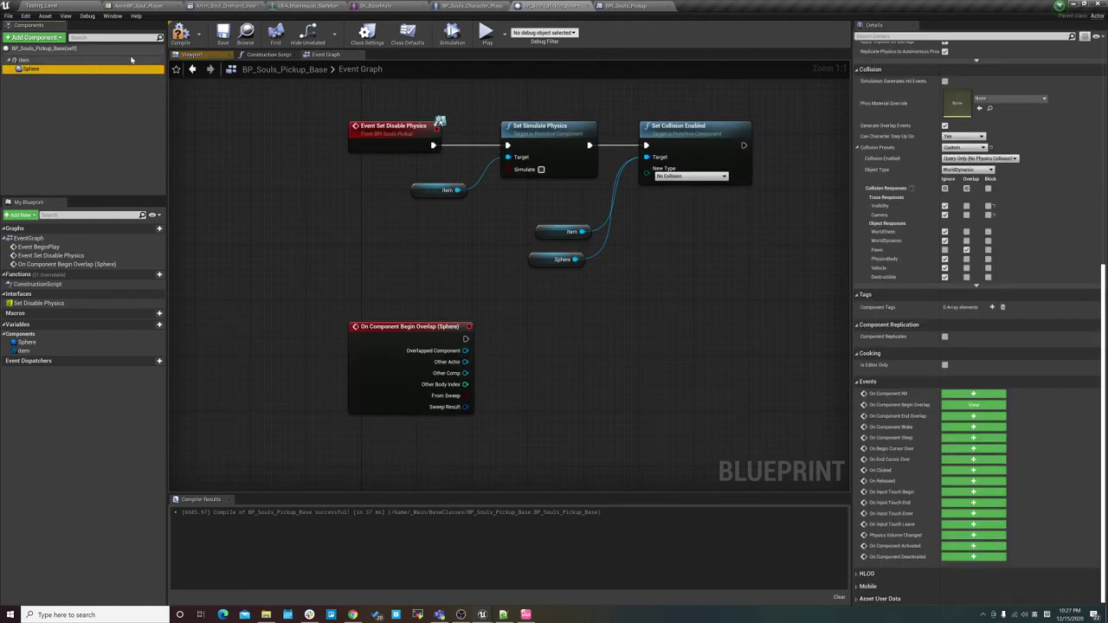
click(197, 55)
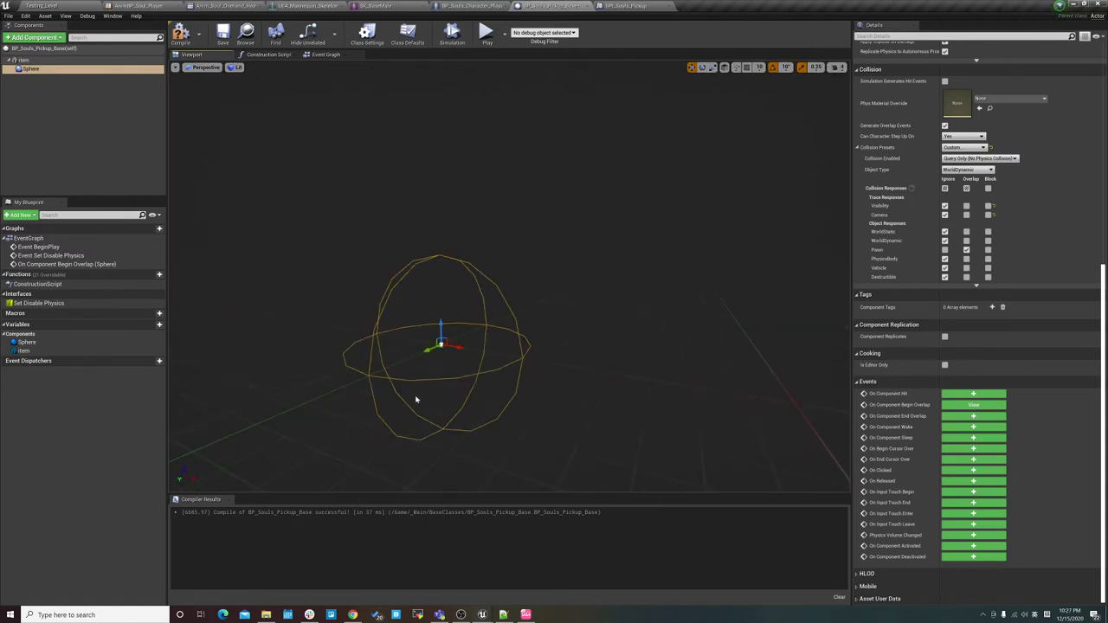
click(325, 54)
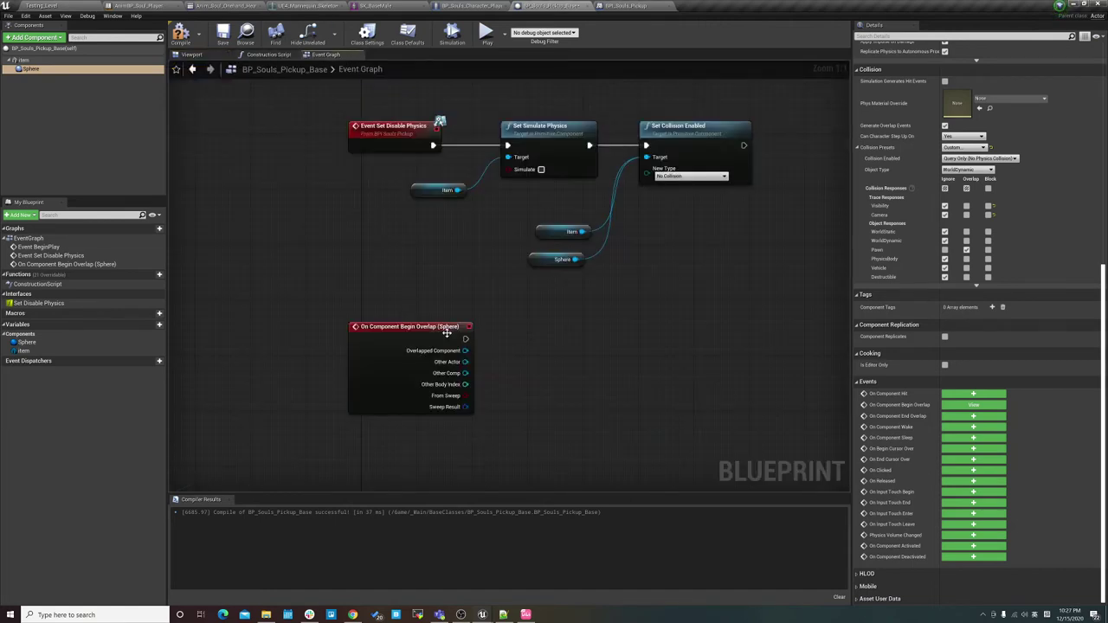
Step: Feed the overlap's Other Actor into an Actor Has Tag node checking the tag 'Player'
right_drag(451, 316, 430, 305)
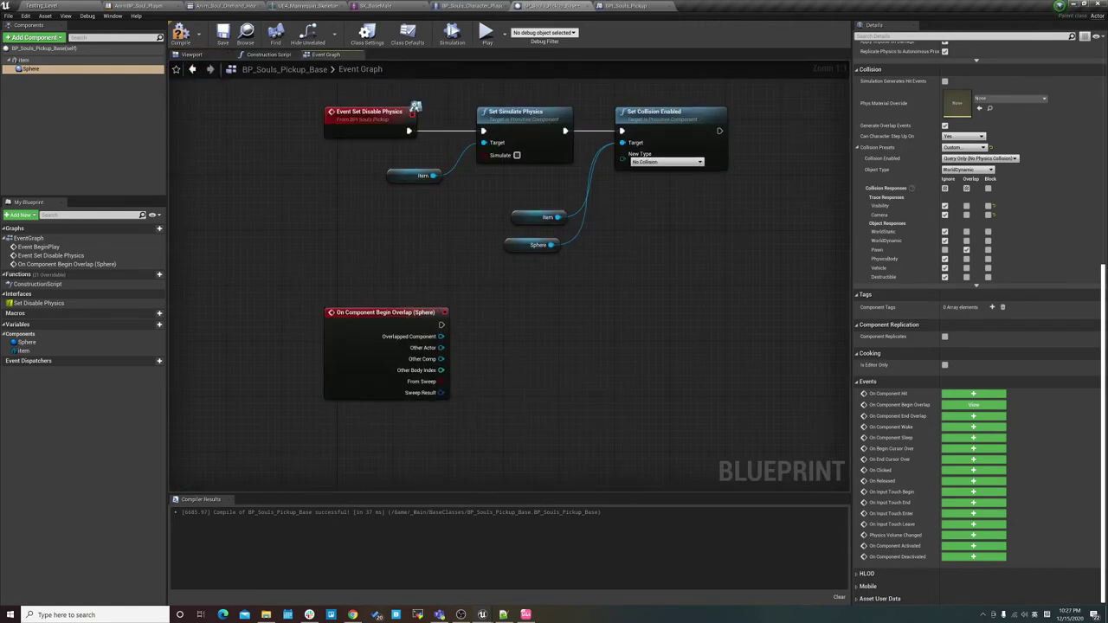
right_drag(440, 351, 402, 353)
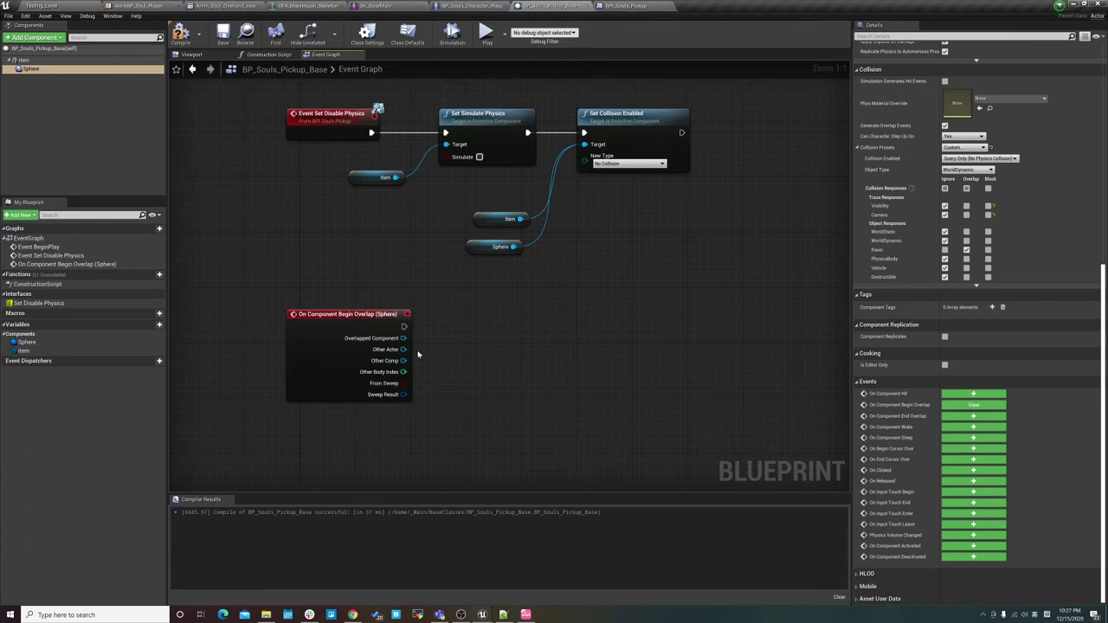
drag(403, 350, 460, 354)
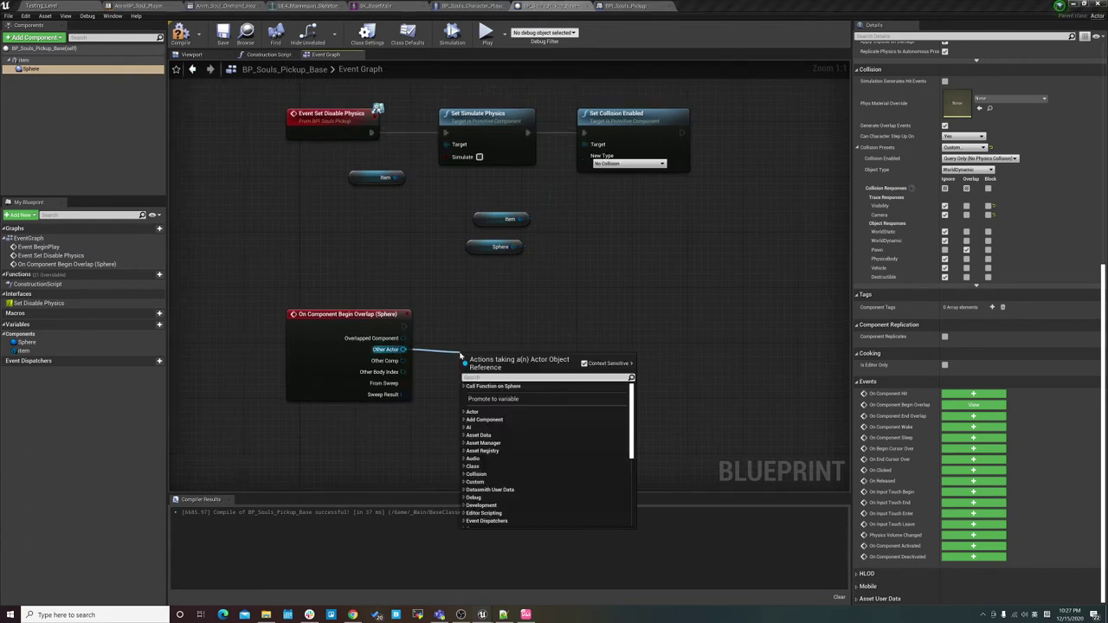
scroll(460, 355, down, 5)
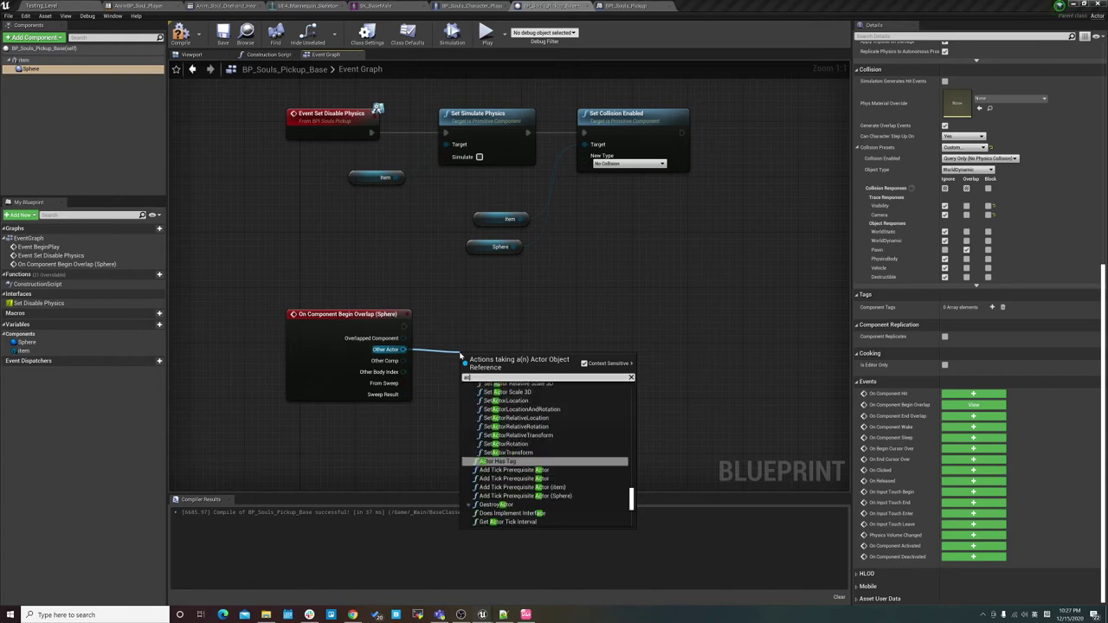
scroll(460, 354, down, 5)
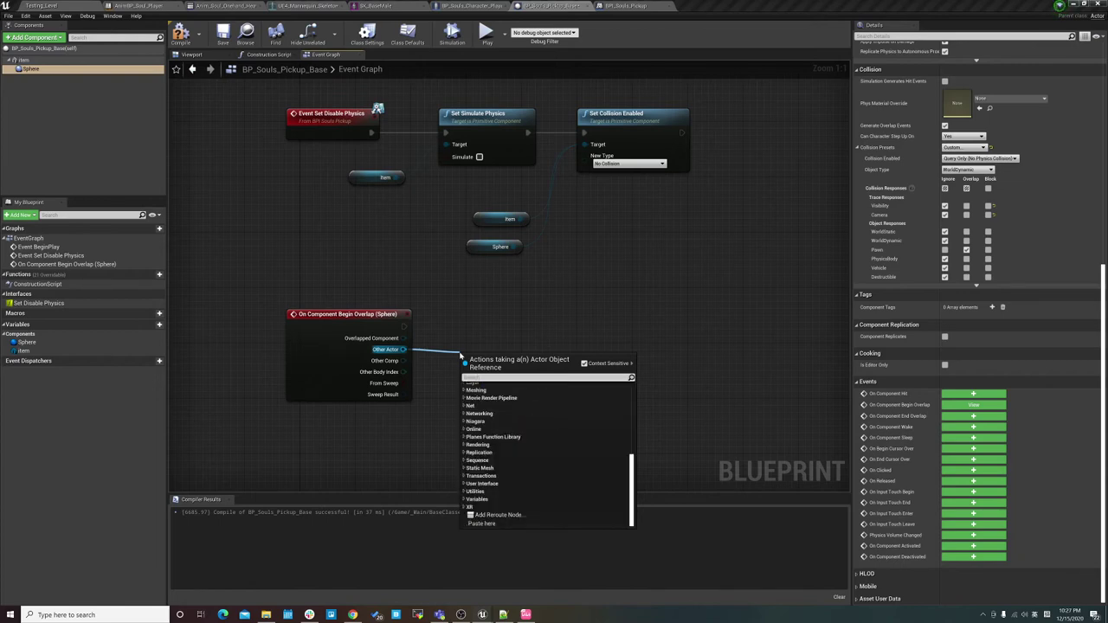
text(has tag)
key(Return)
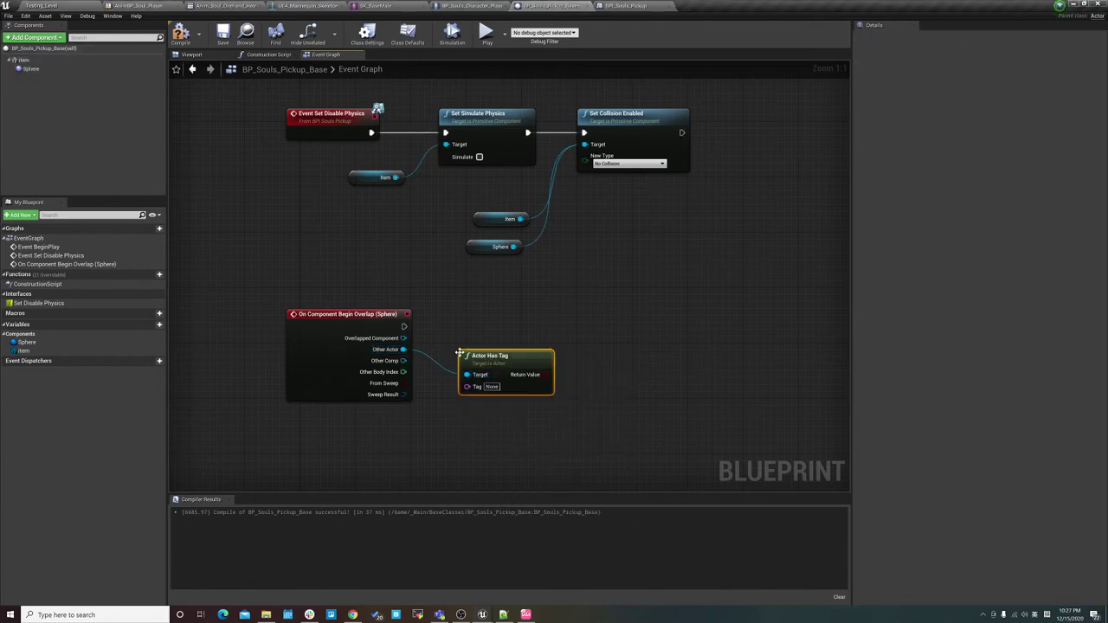
click(491, 387)
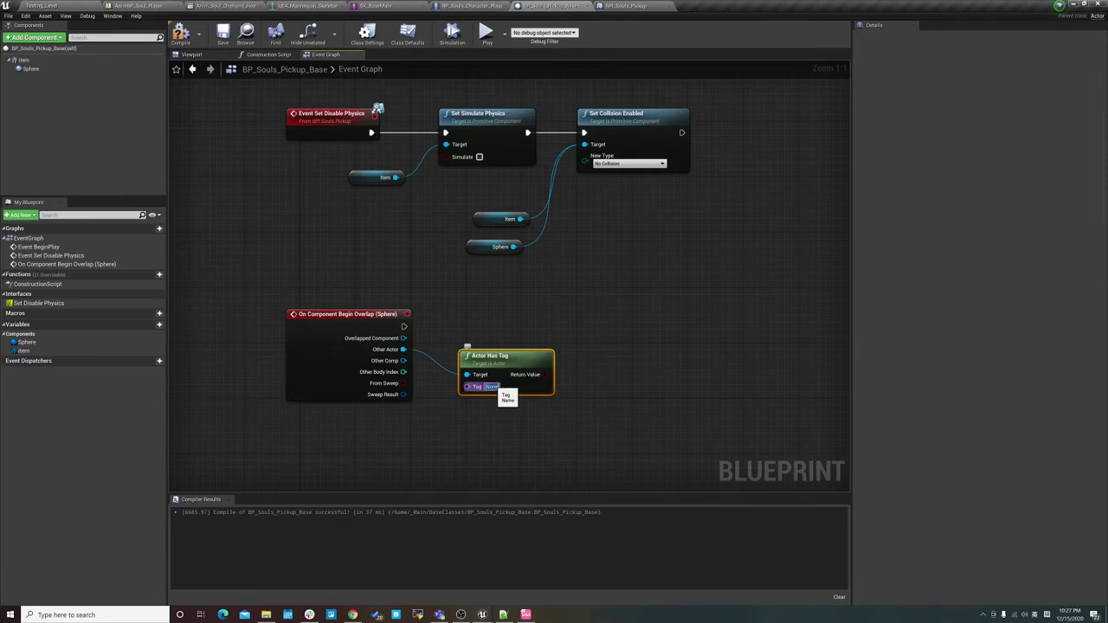
text(Pickup)
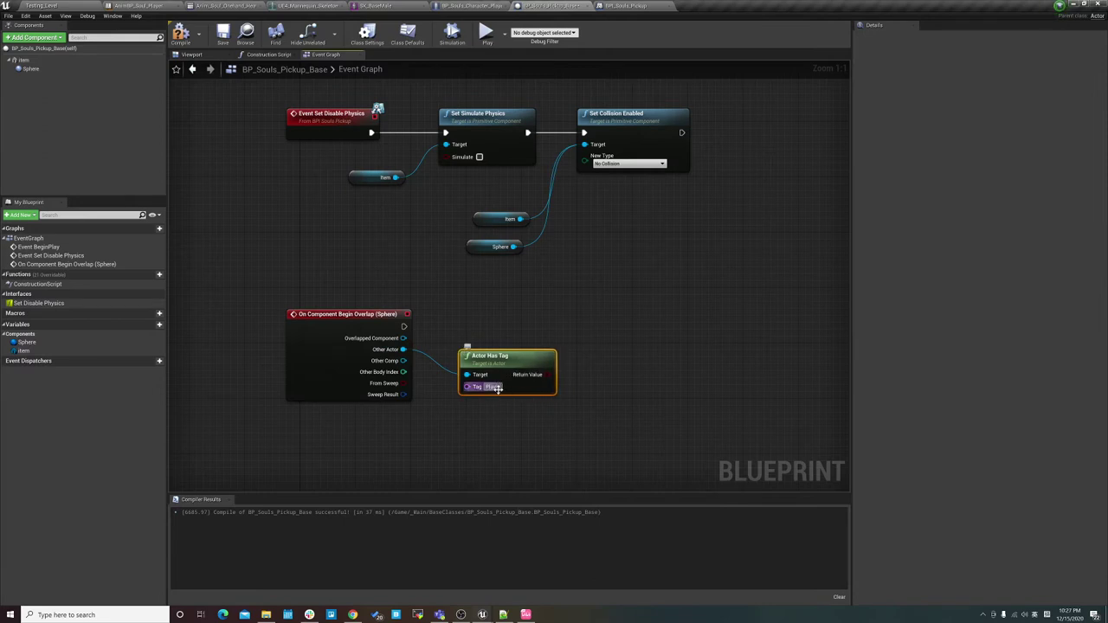
key(Return)
drag(521, 367, 507, 367)
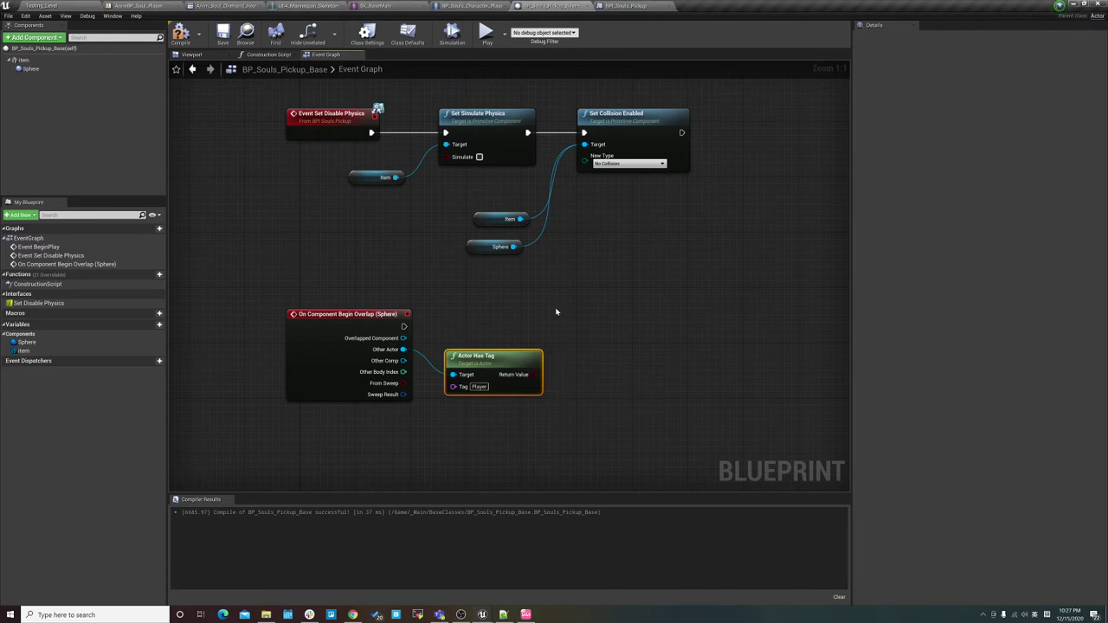
right_drag(557, 312, 517, 336)
Step: Add a Branch after the overlap event using the tag check as Condition, compile, and return to Testing_Level
drag(363, 351, 578, 353)
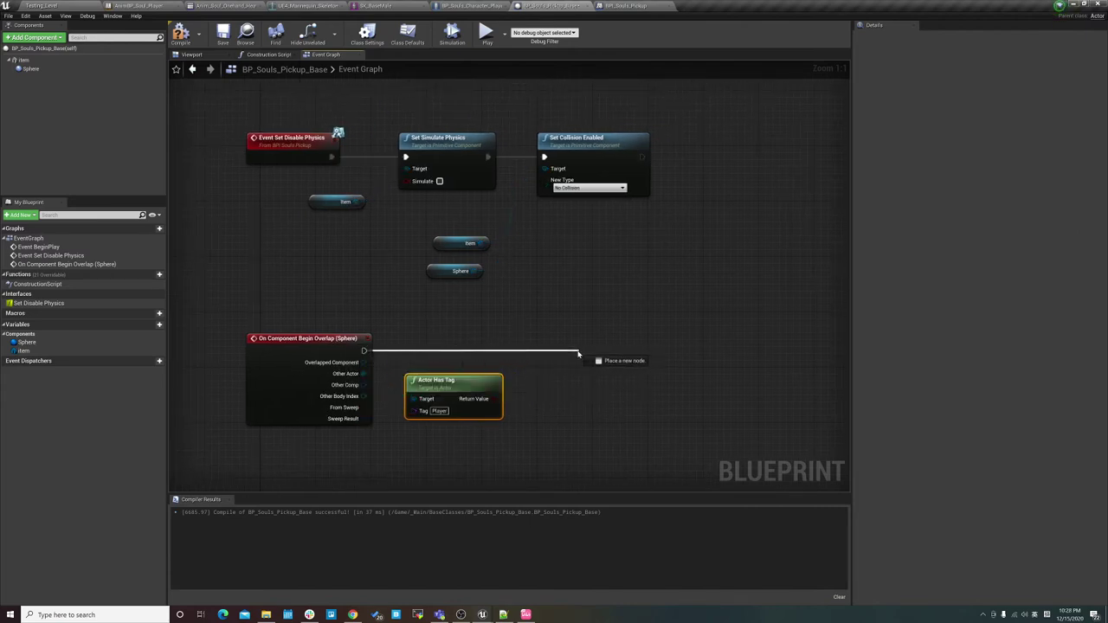
text(branch)
key(Return)
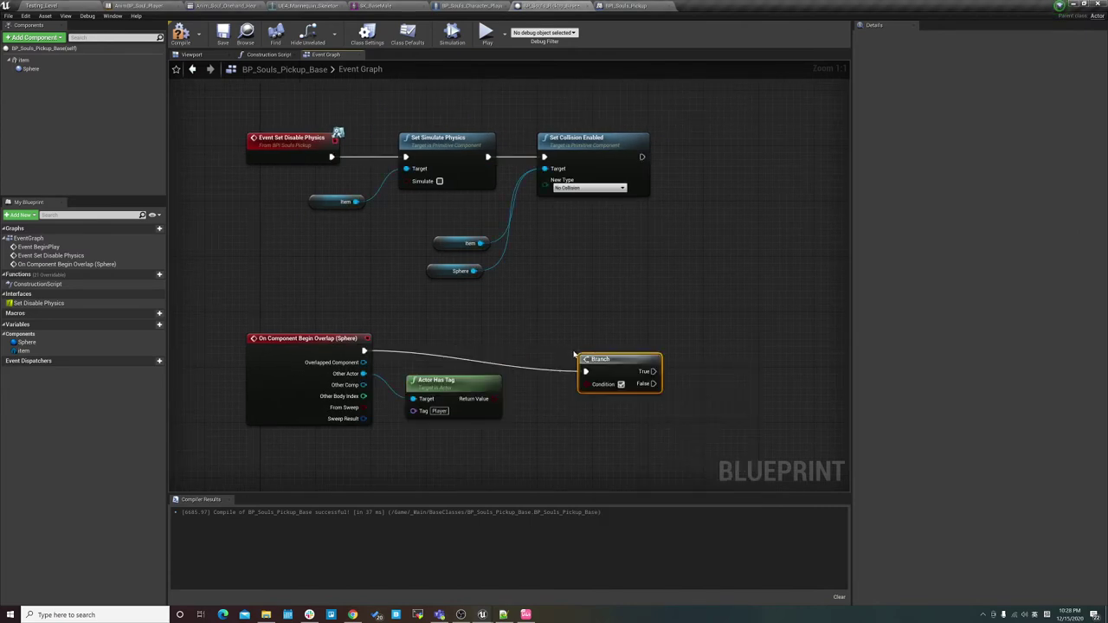
drag(606, 359, 585, 345)
drag(496, 399, 565, 371)
right_drag(643, 386, 524, 386)
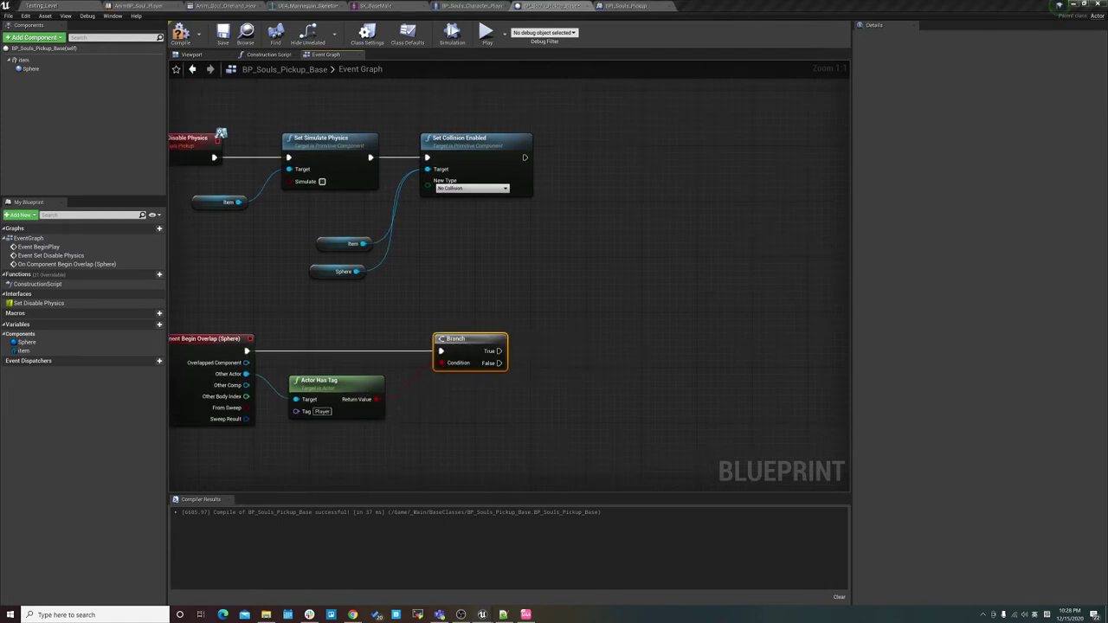
right_drag(636, 359, 703, 366)
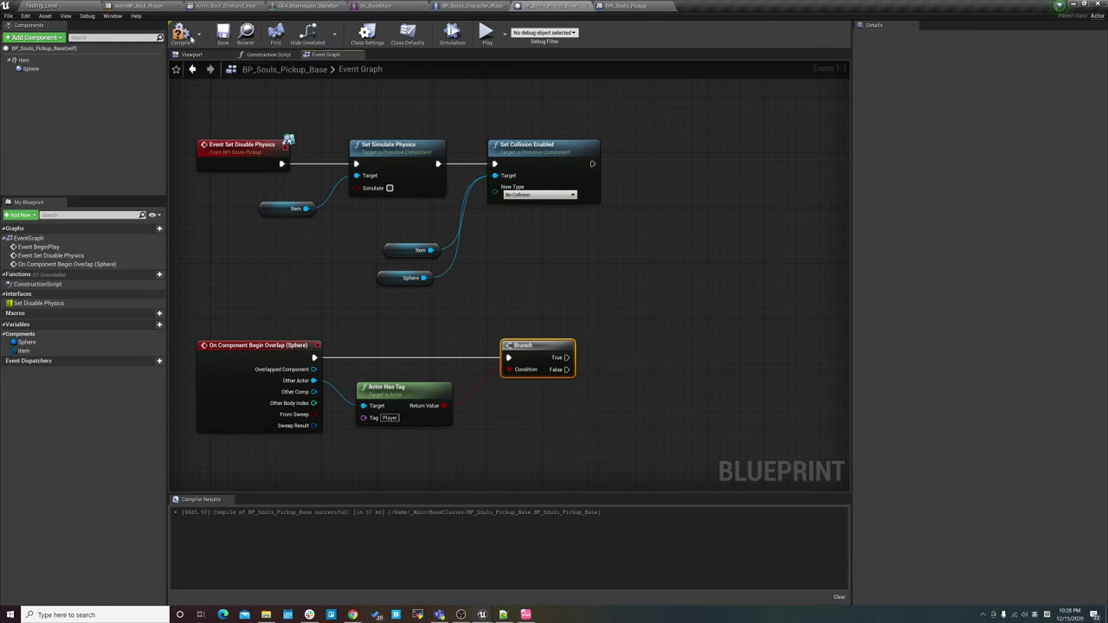
click(180, 33)
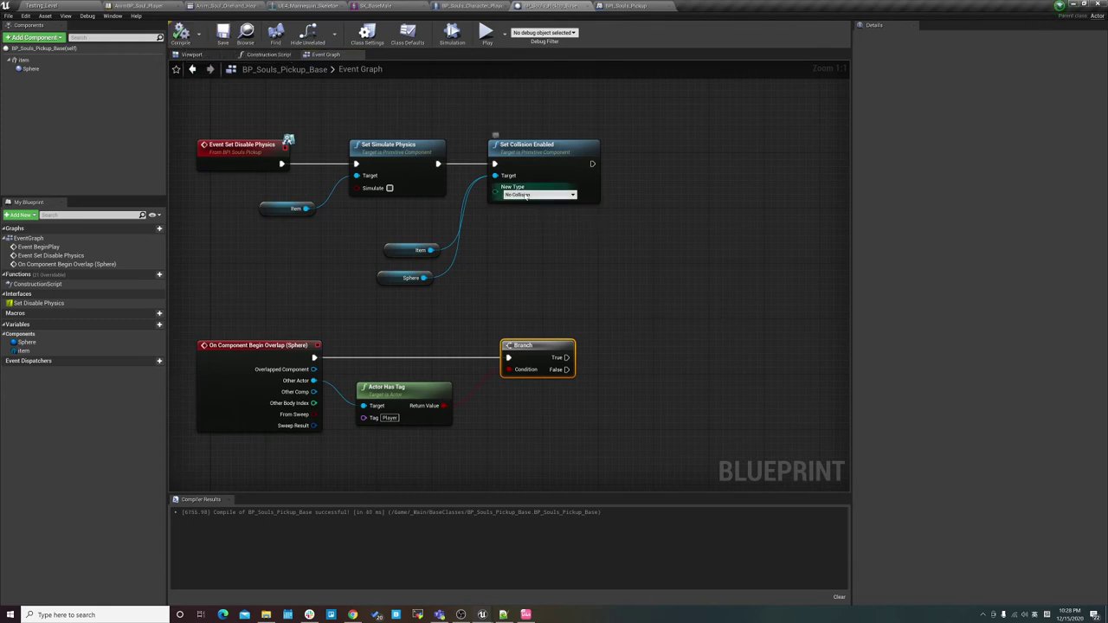
click(72, 7)
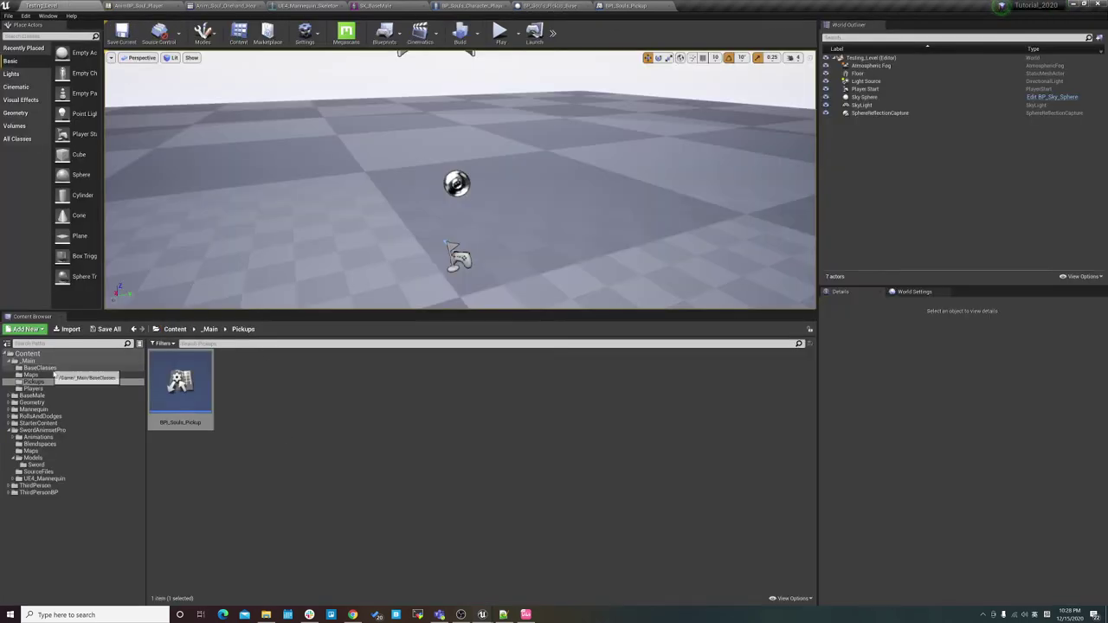
Step: Show the _Main/Players folder and briefly review BP_Souls_Character_Player before returning to Testing_Level
click(33, 388)
click(472, 6)
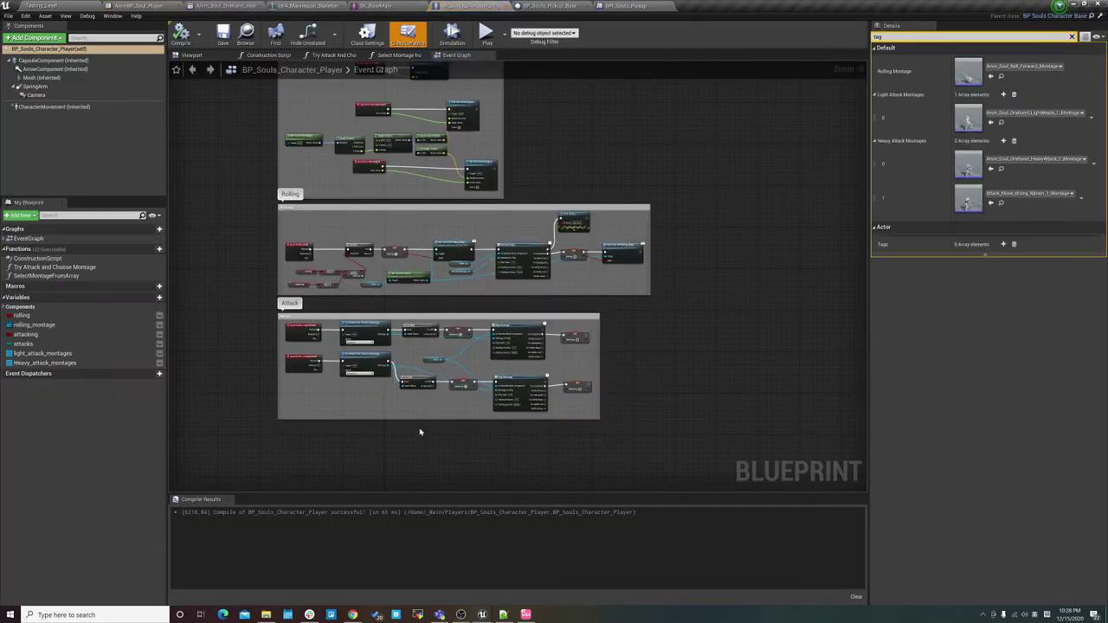
scroll(482, 359, down, 1)
scroll(421, 361, up, 3)
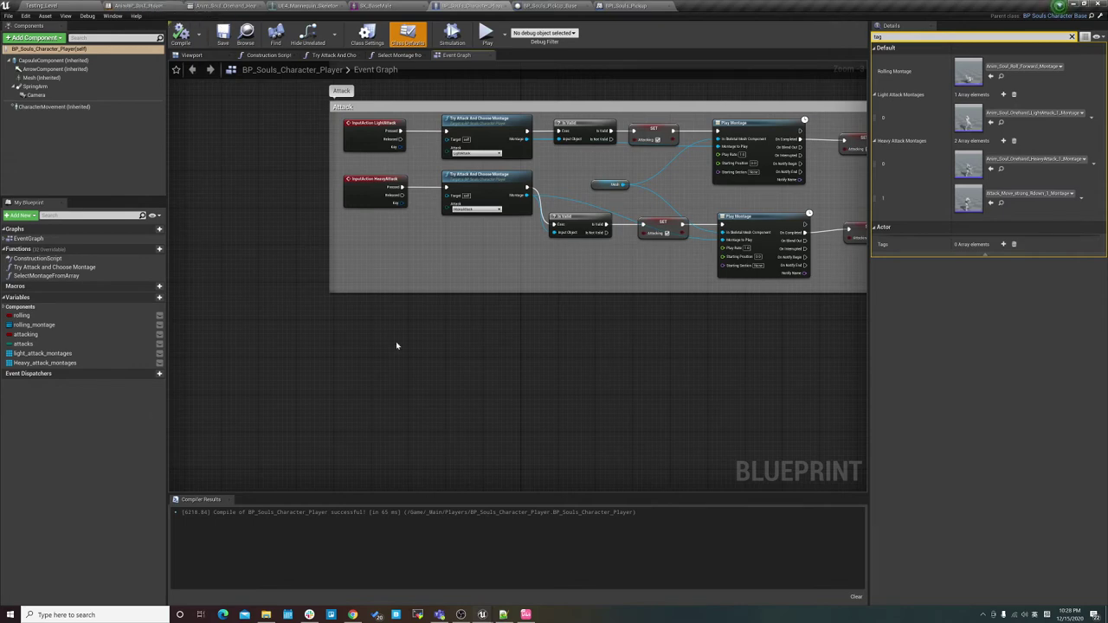
click(60, 4)
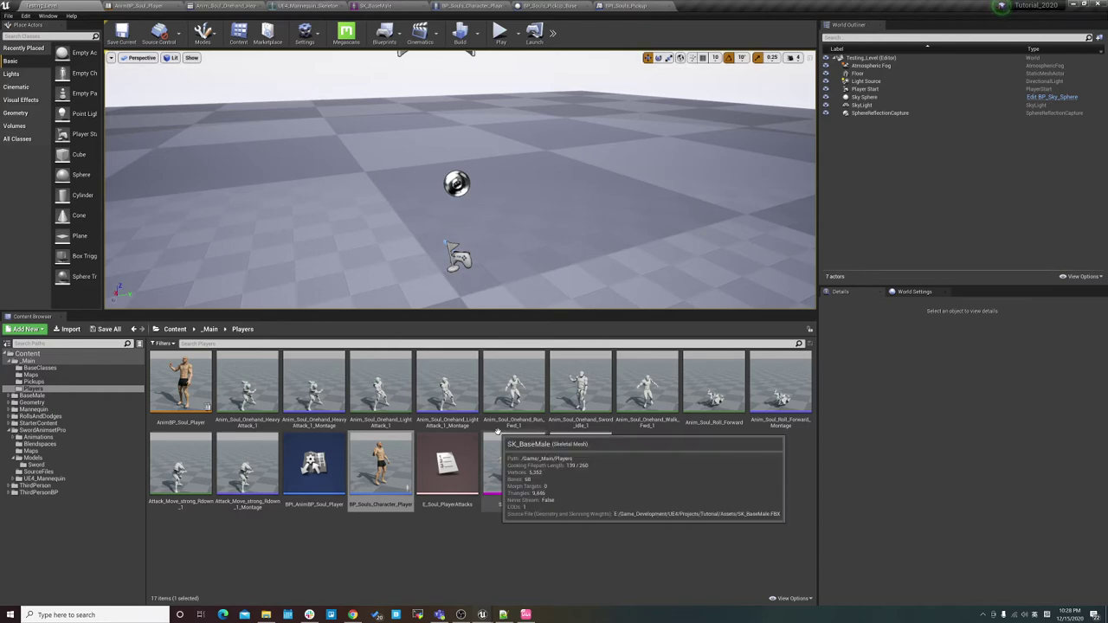
Step: Create a new Blueprint Interface asset called BPI_Souls_Character_Player and open it in the editor
click(449, 550)
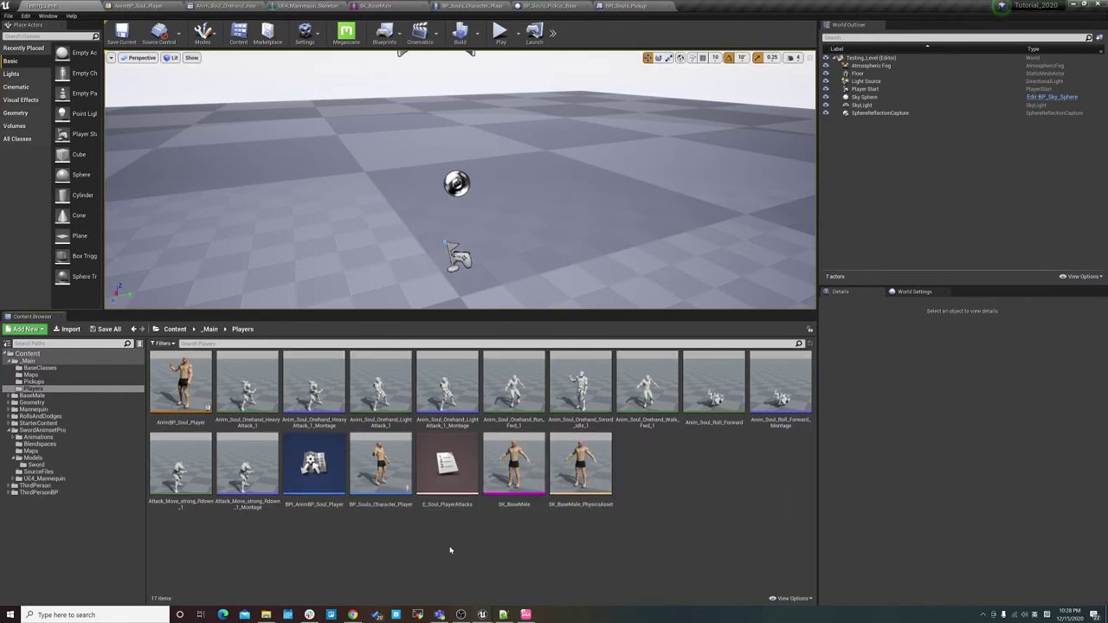
right_click(465, 544)
mouse_move(520, 412)
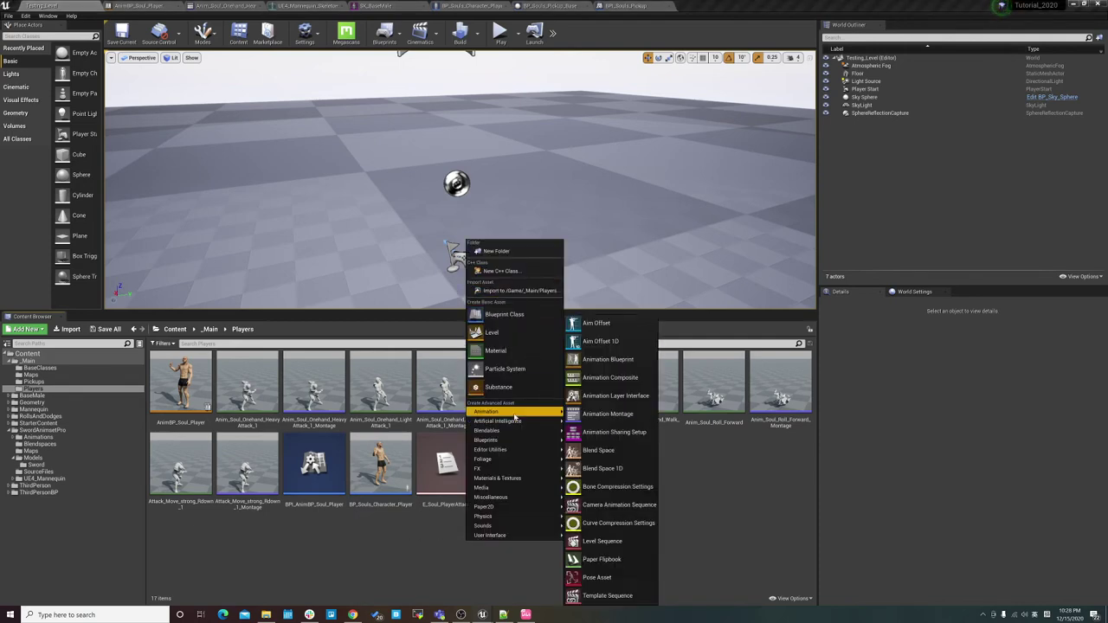
mouse_move(528, 431)
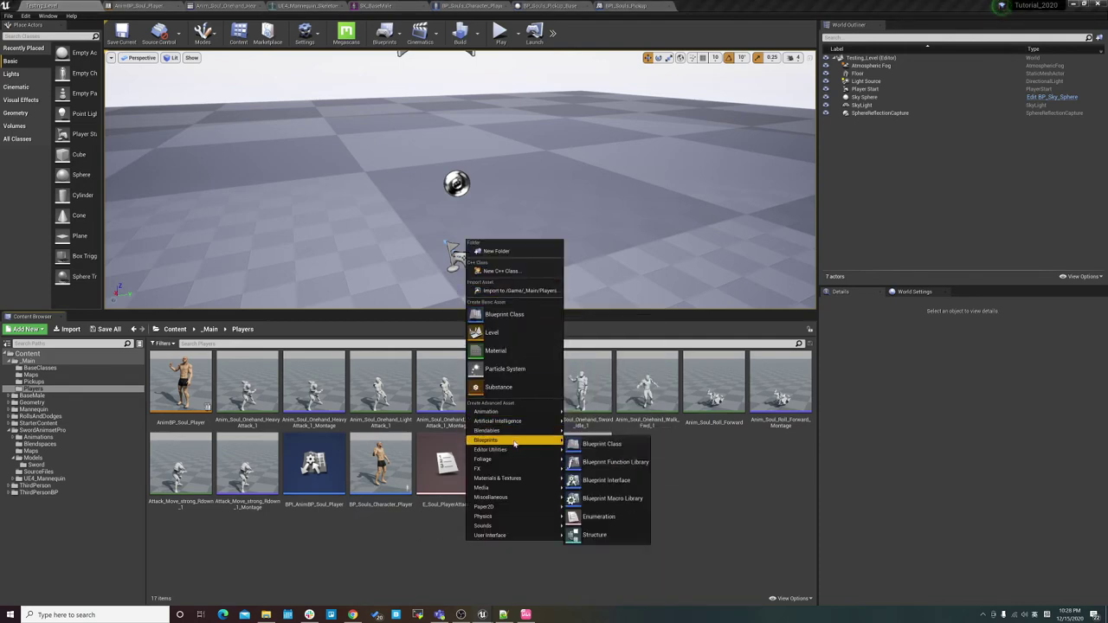
click(606, 479)
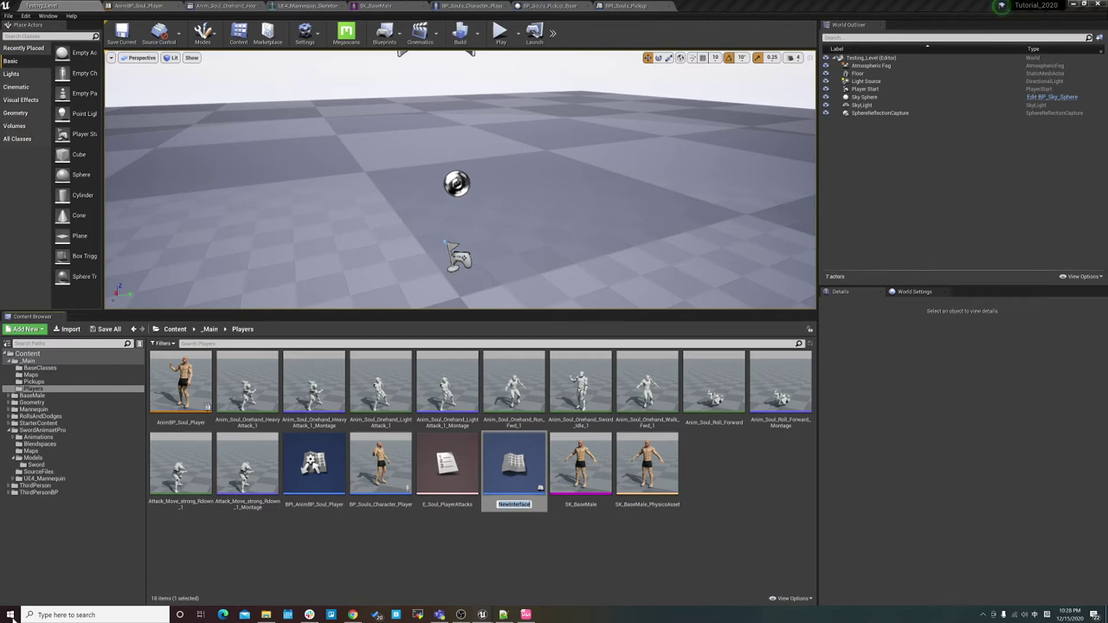
text(BPI_Souls_Character_Player)
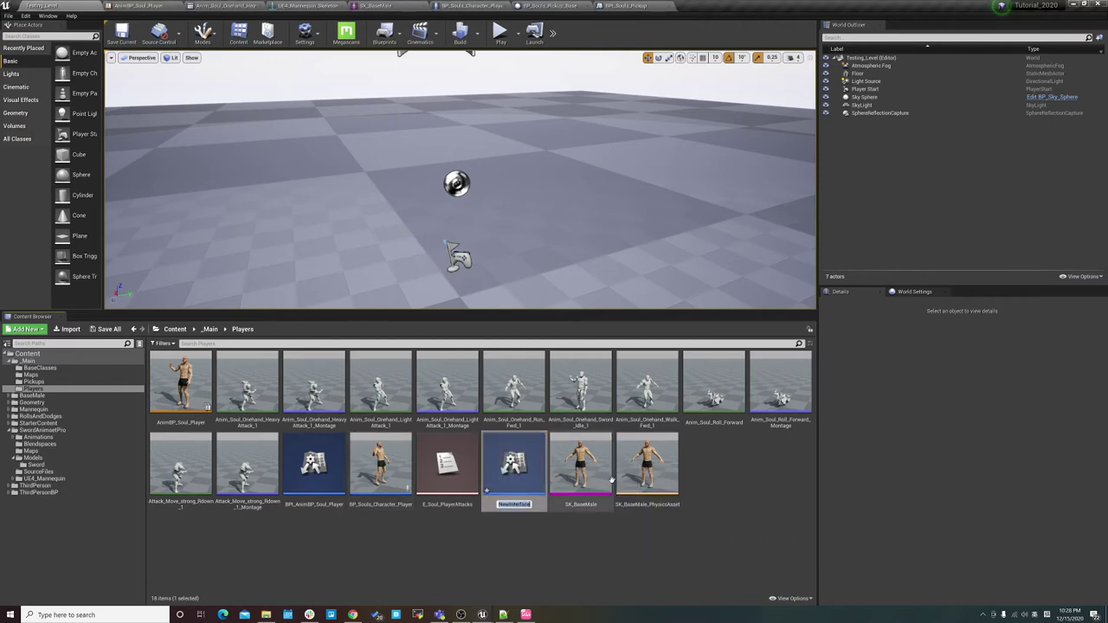
key(Return)
click(413, 547)
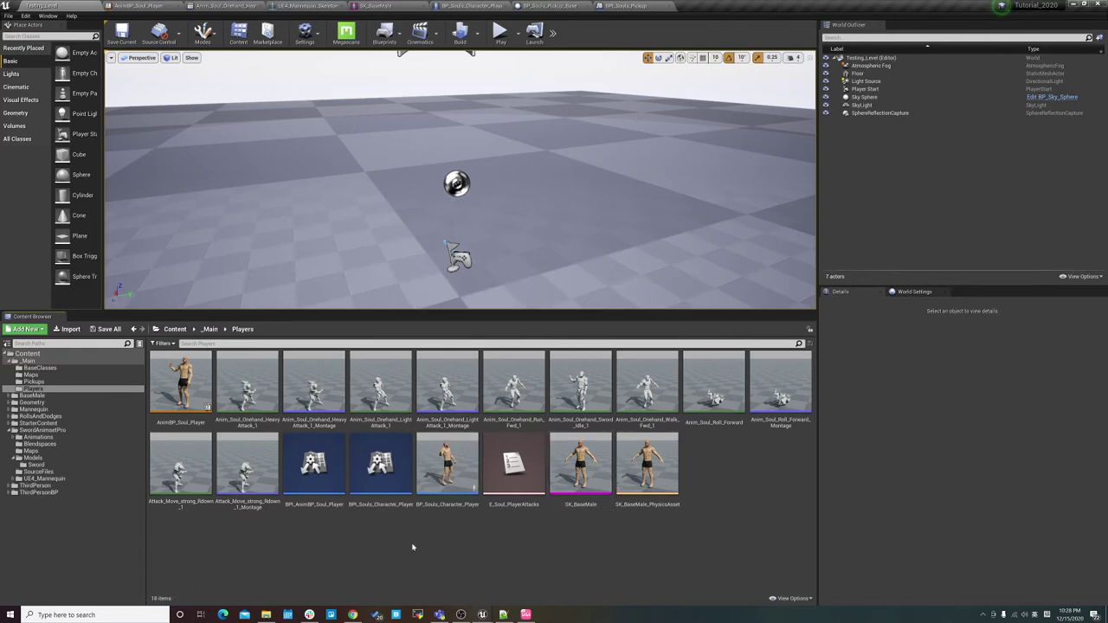
double_click(390, 459)
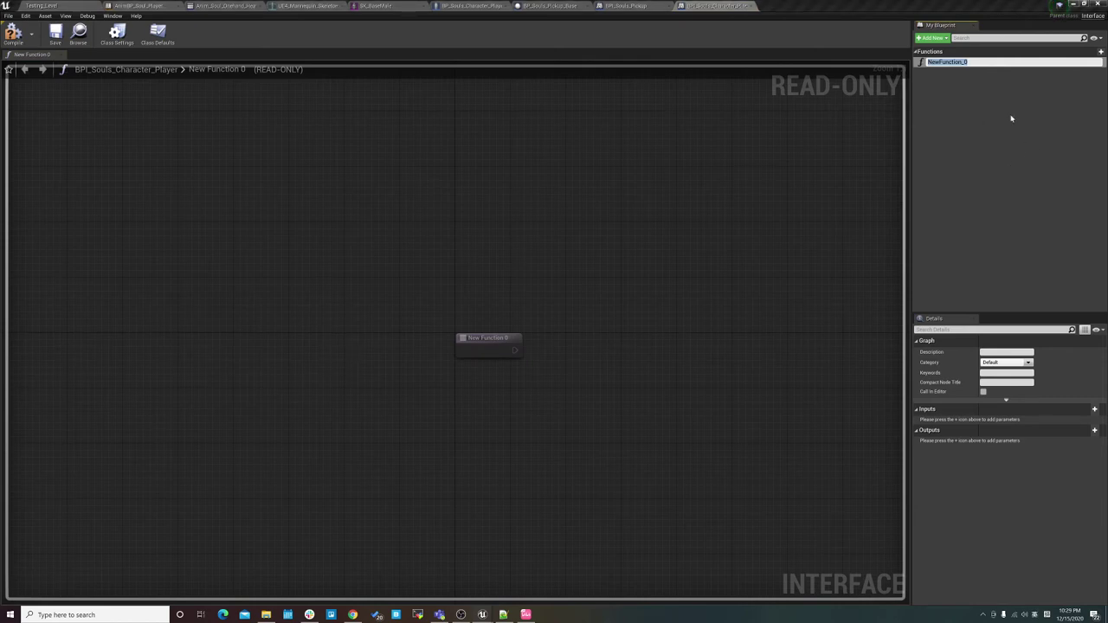
Step: Rename the function to SetPickupInfo and add an input named Pickup
text(SetPickupInfo)
key(Return)
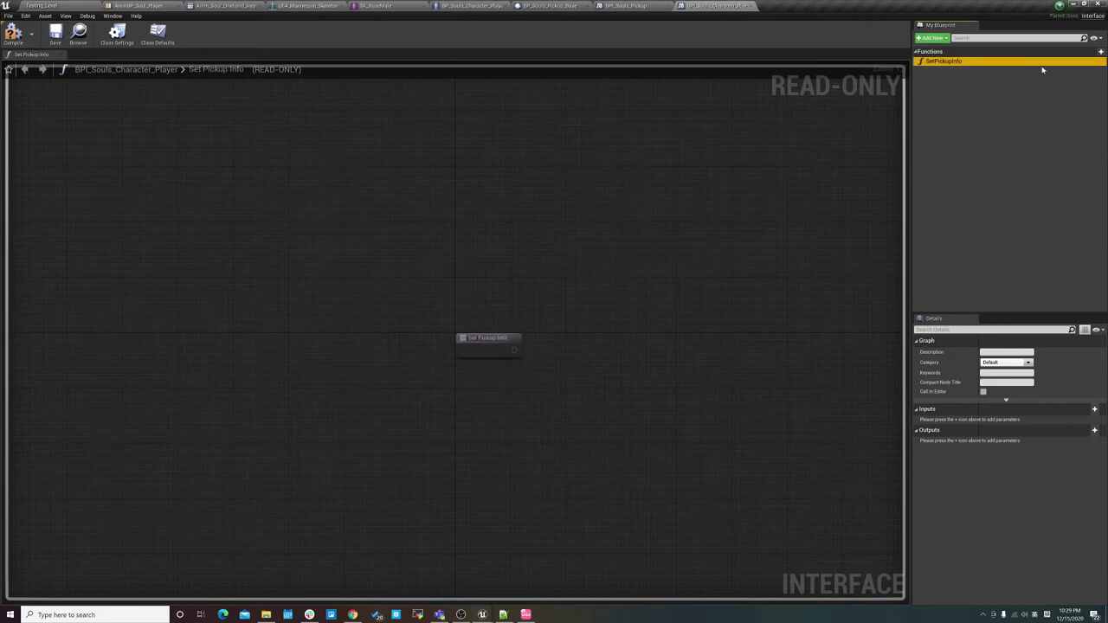
click(1077, 410)
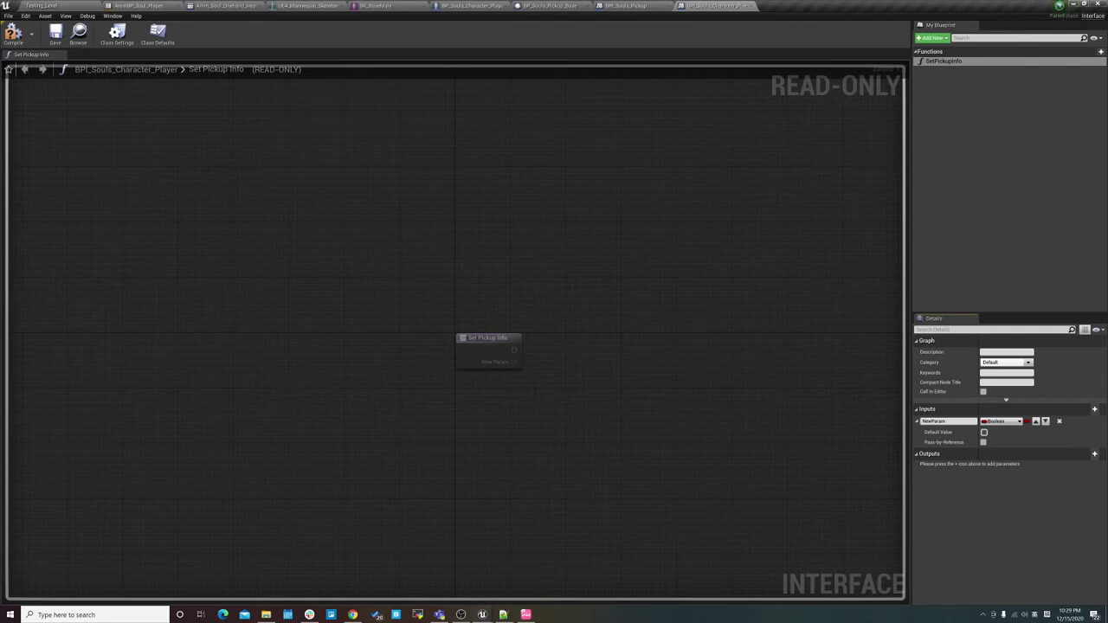
click(964, 420)
text(pickup)
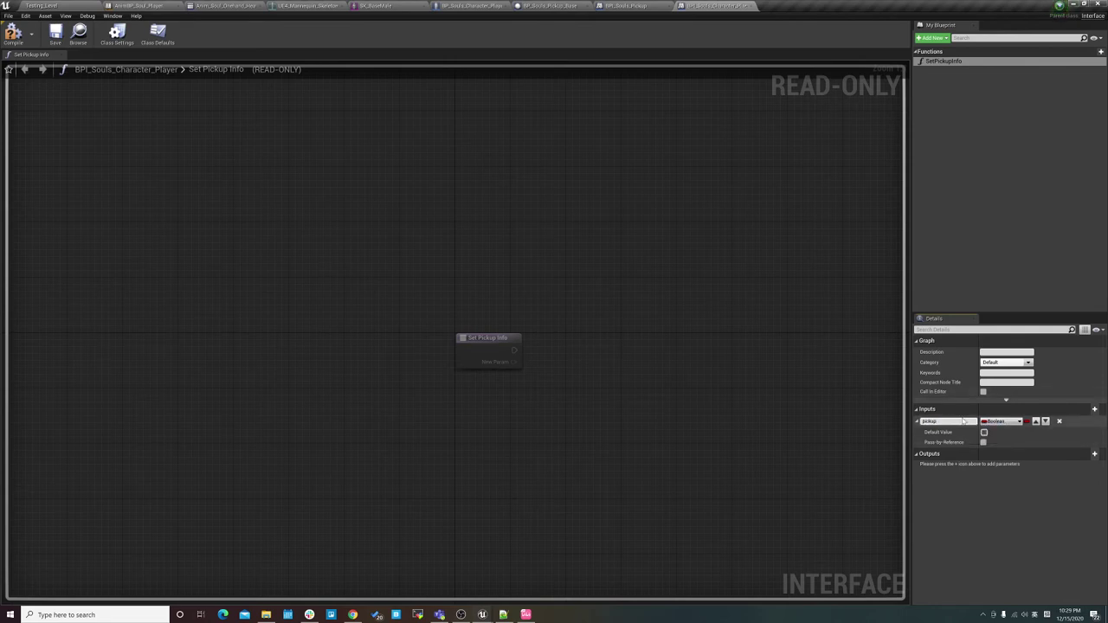
key(Return)
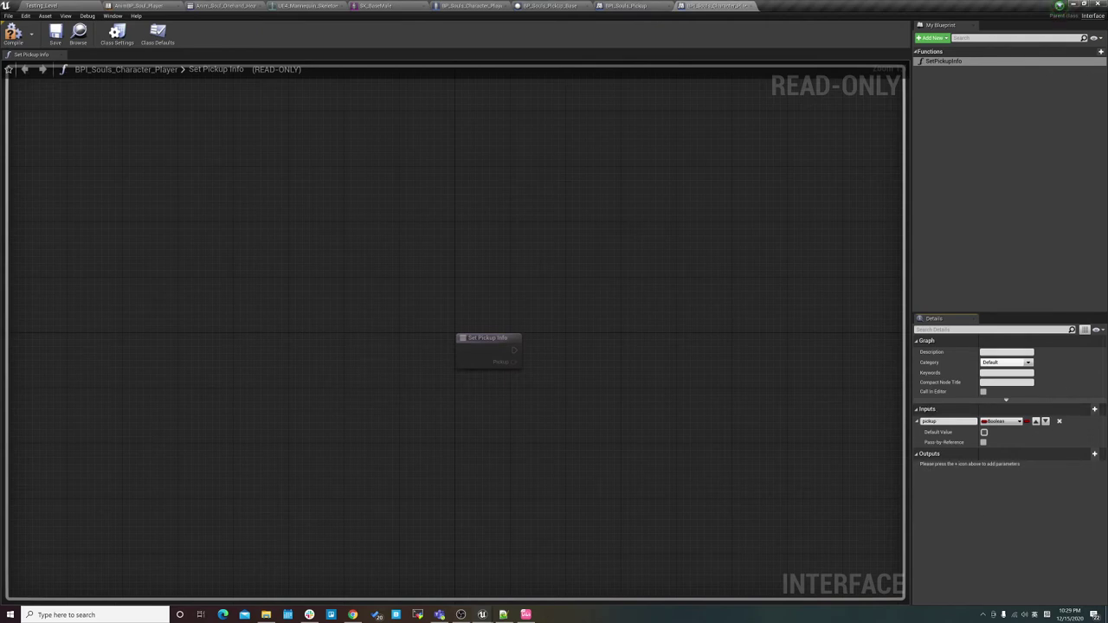
Step: Make Pickup a BP Souls Pickup Base object reference, compile, and return to the level editor
click(1013, 422)
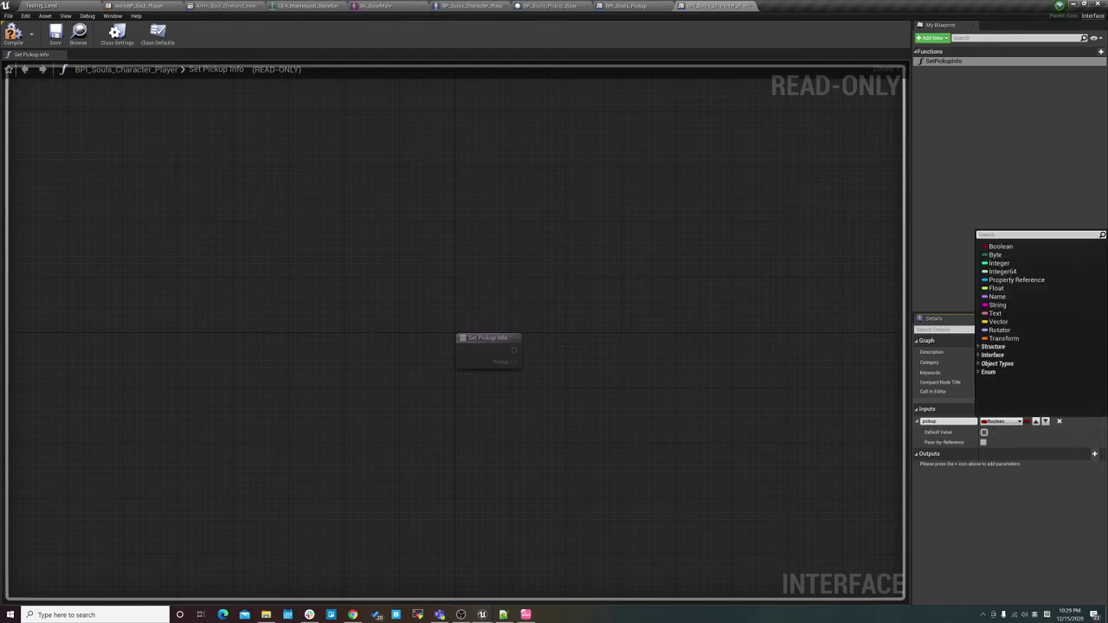
text(bo)
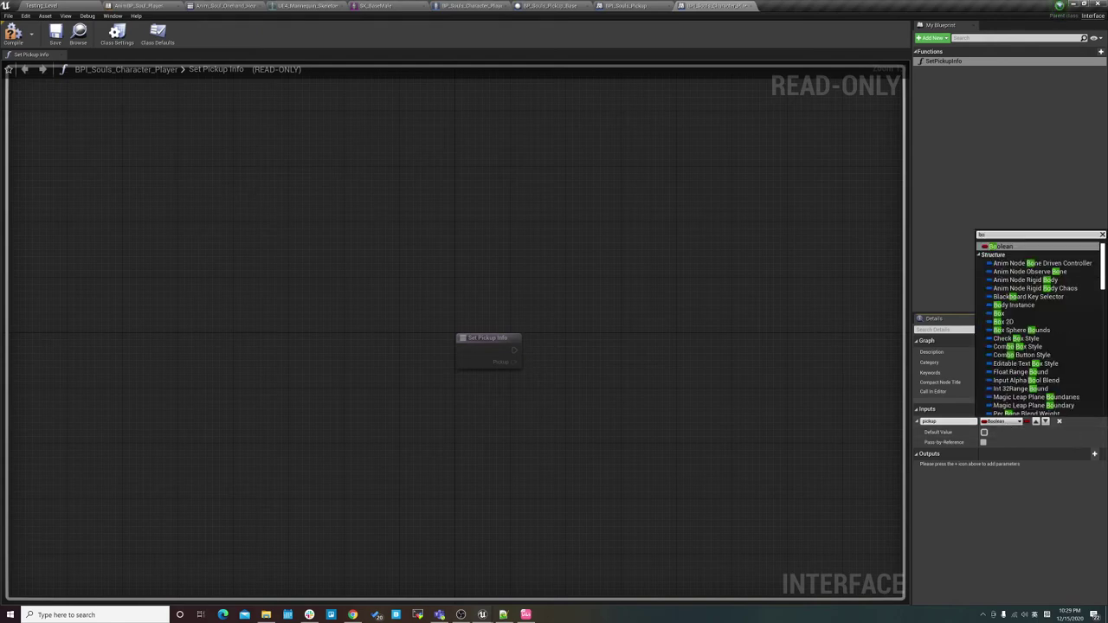
key(BackSpace)
key(BackSpace)
text(pickup)
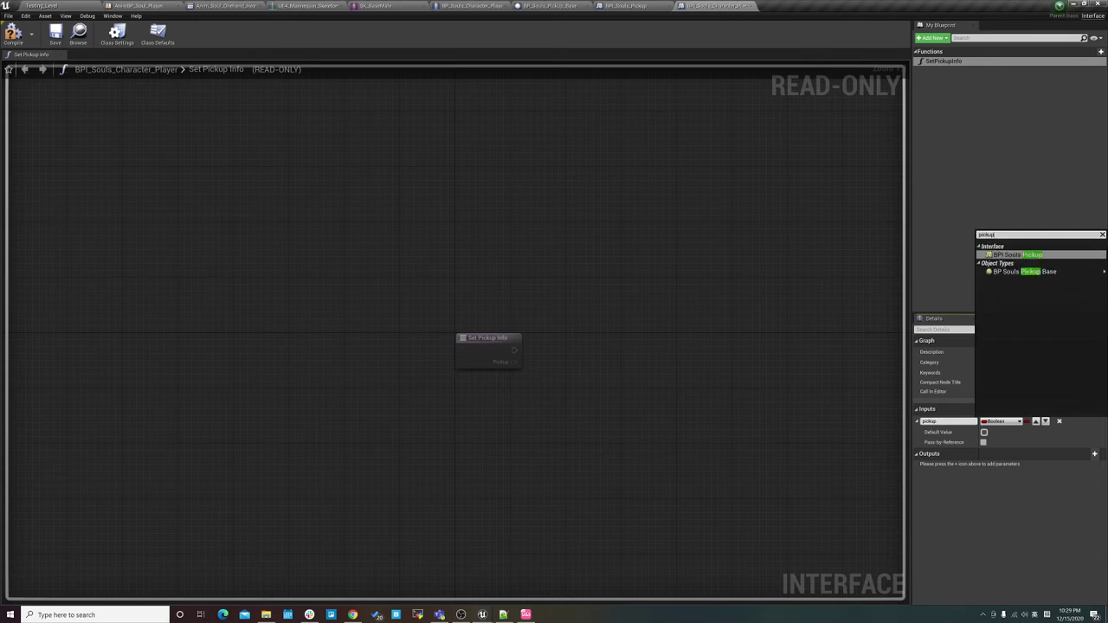
mouse_move(1039, 271)
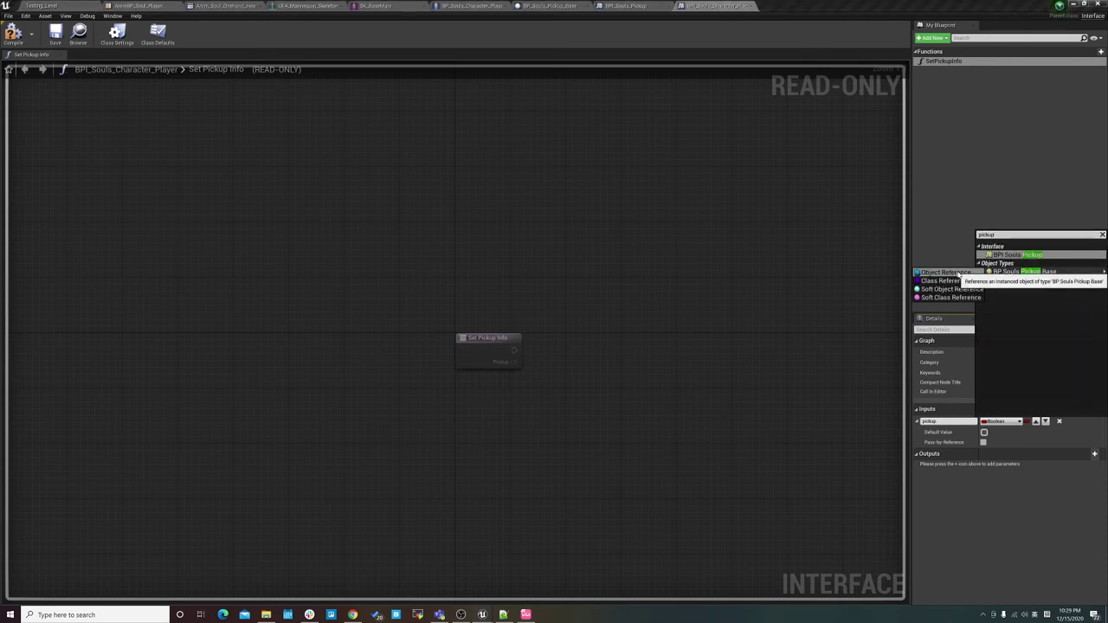
click(945, 276)
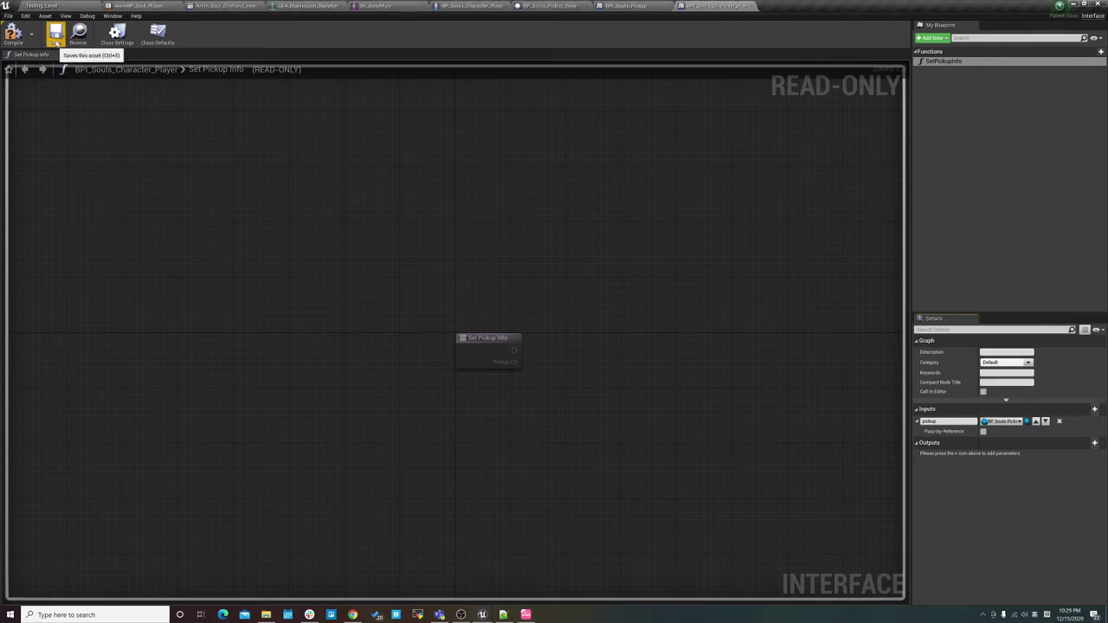
click(13, 33)
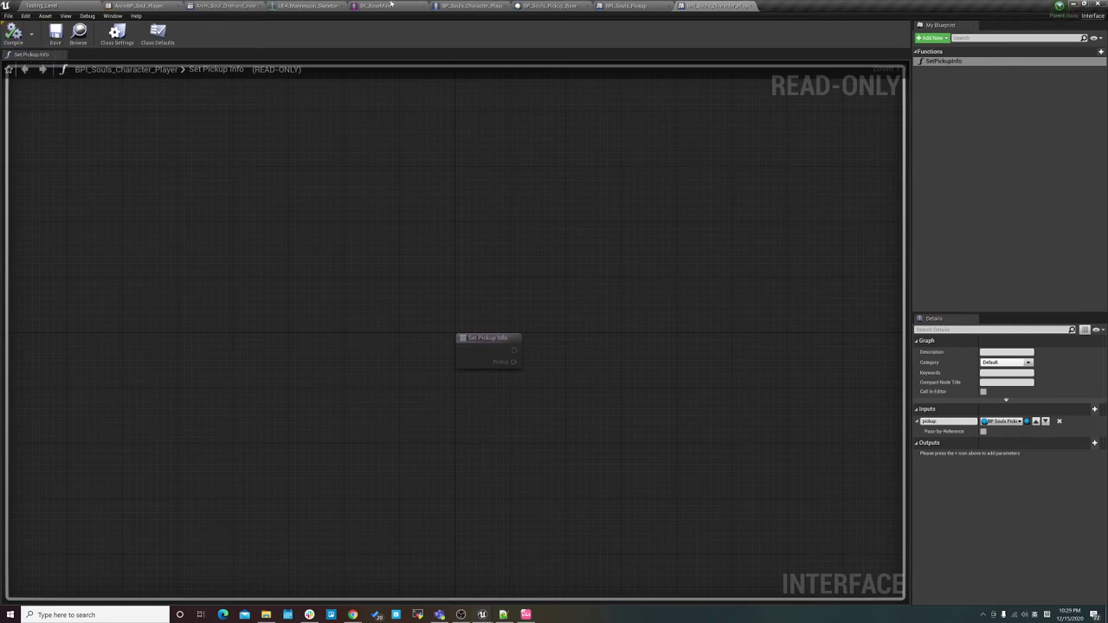
click(54, 4)
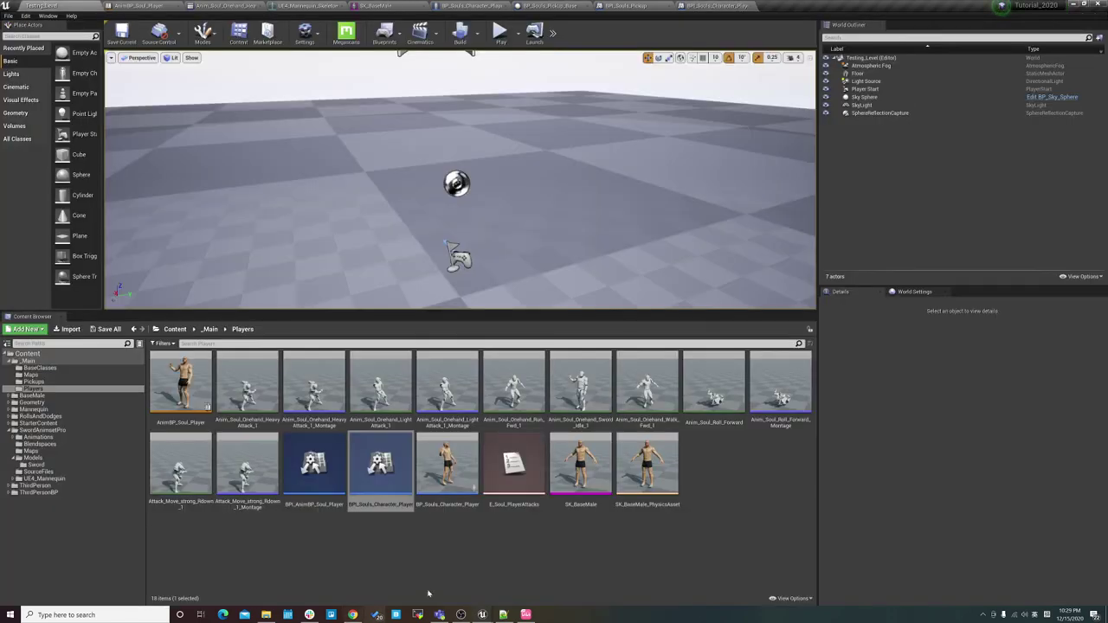
Step: Open BP_Souls_Character_Player's Class Settings and add BPI_Souls_Character_Player to its implemented interfaces
double_click(437, 452)
mouse_move(519, 321)
right_down()
mouse_move(403, 373)
mouse_move(465, 452)
right_up()
click(367, 34)
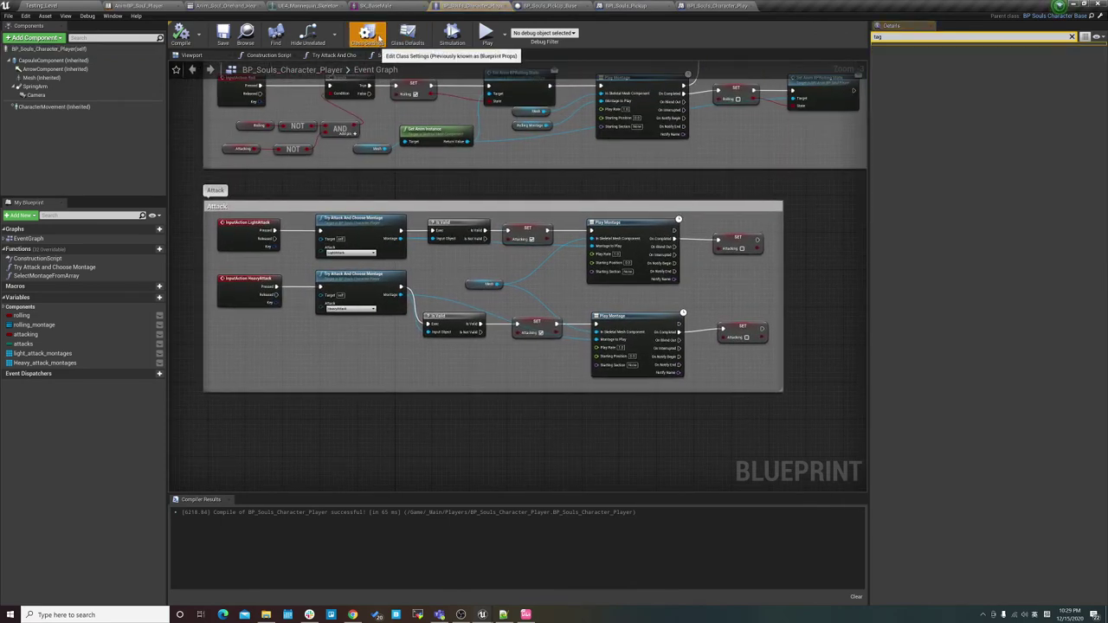
click(1072, 38)
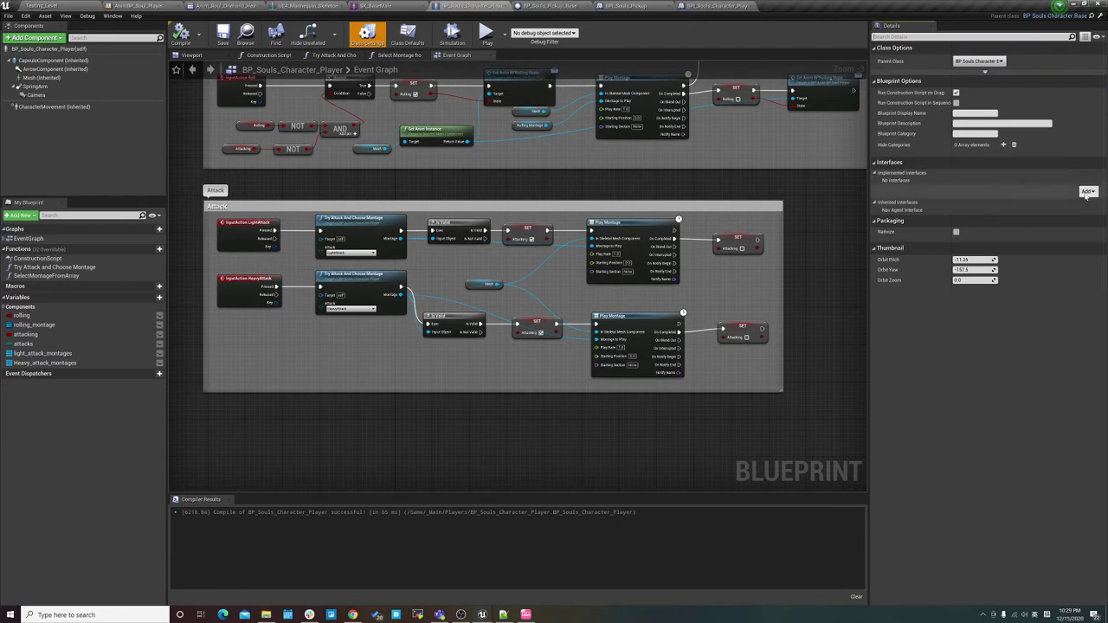
click(1086, 192)
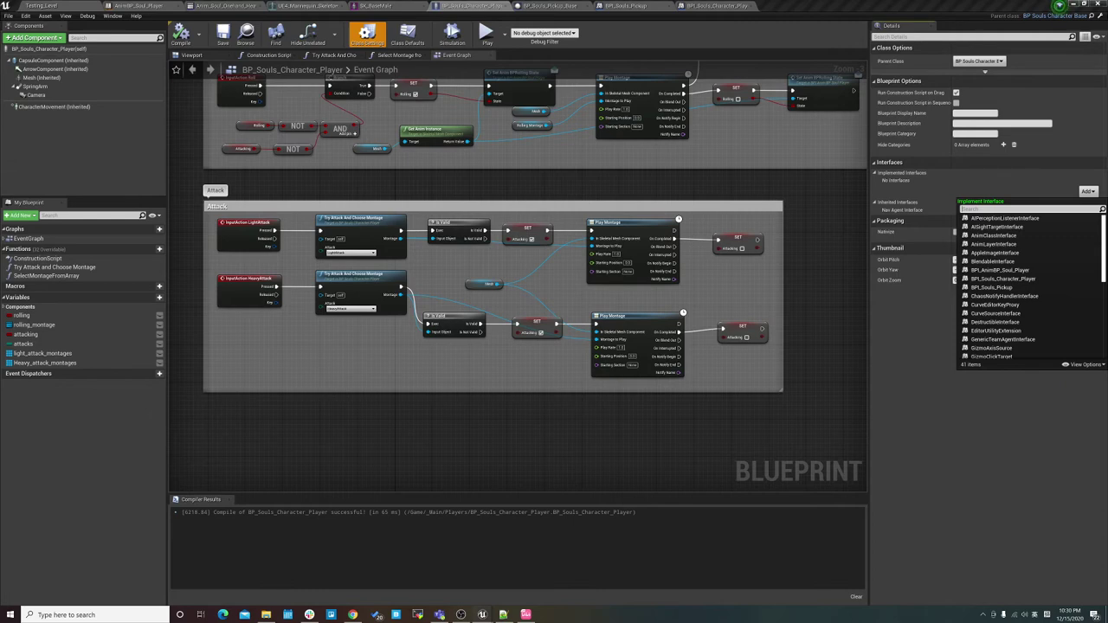
text(b)
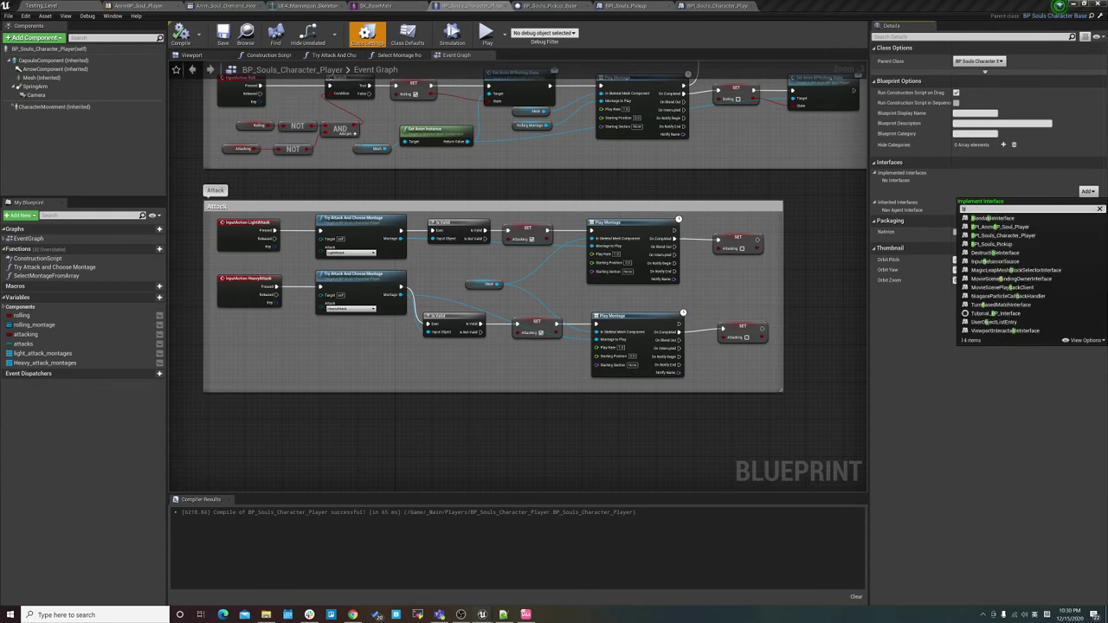
text(pi)
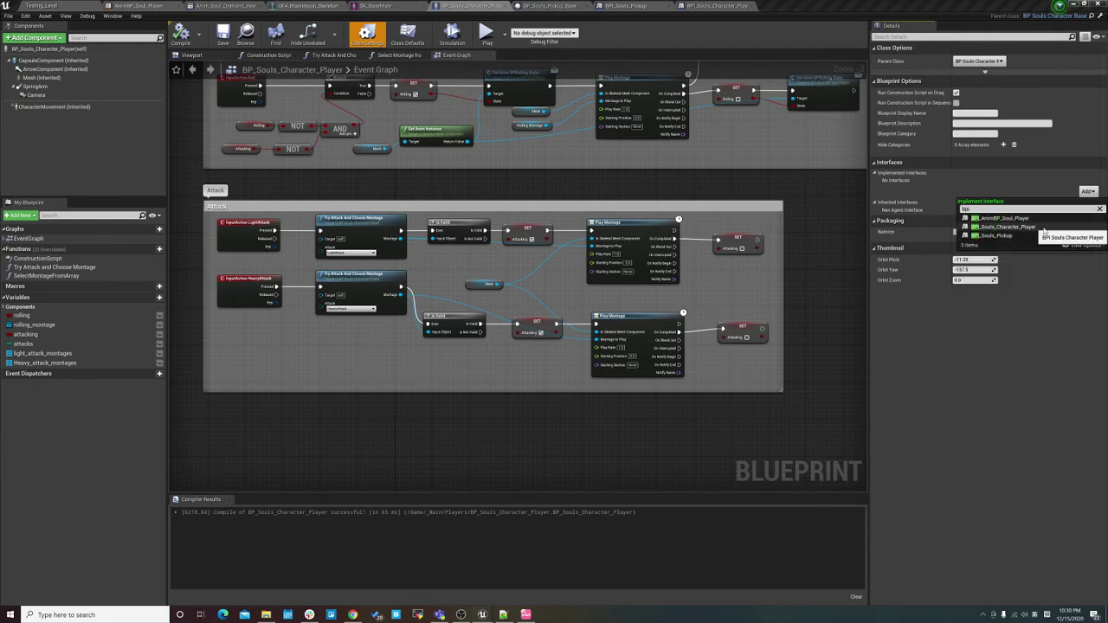
click(1044, 229)
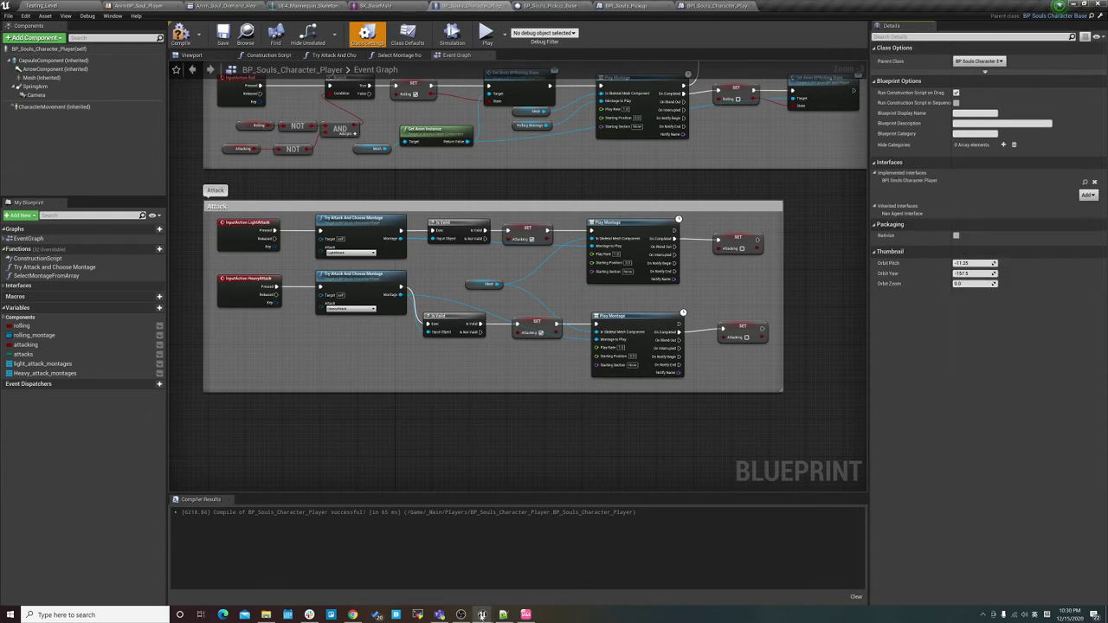
click(461, 614)
click(461, 614)
Step: Compile the character and place an Event Set Pickup Info node in its event graph
click(181, 34)
right_drag(394, 417, 446, 292)
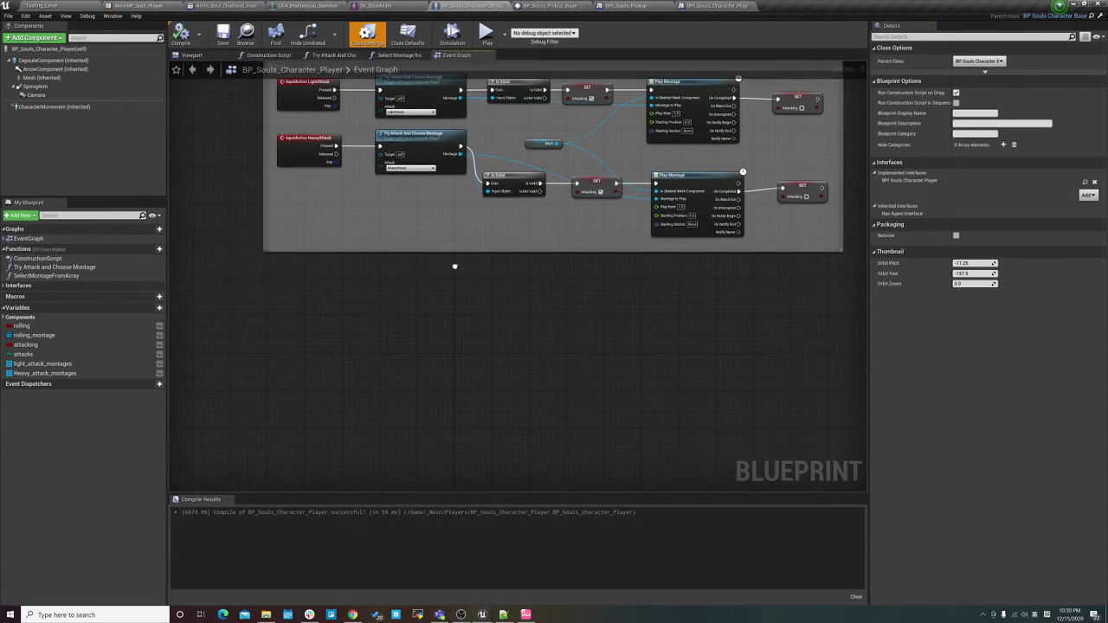
right_click(269, 333)
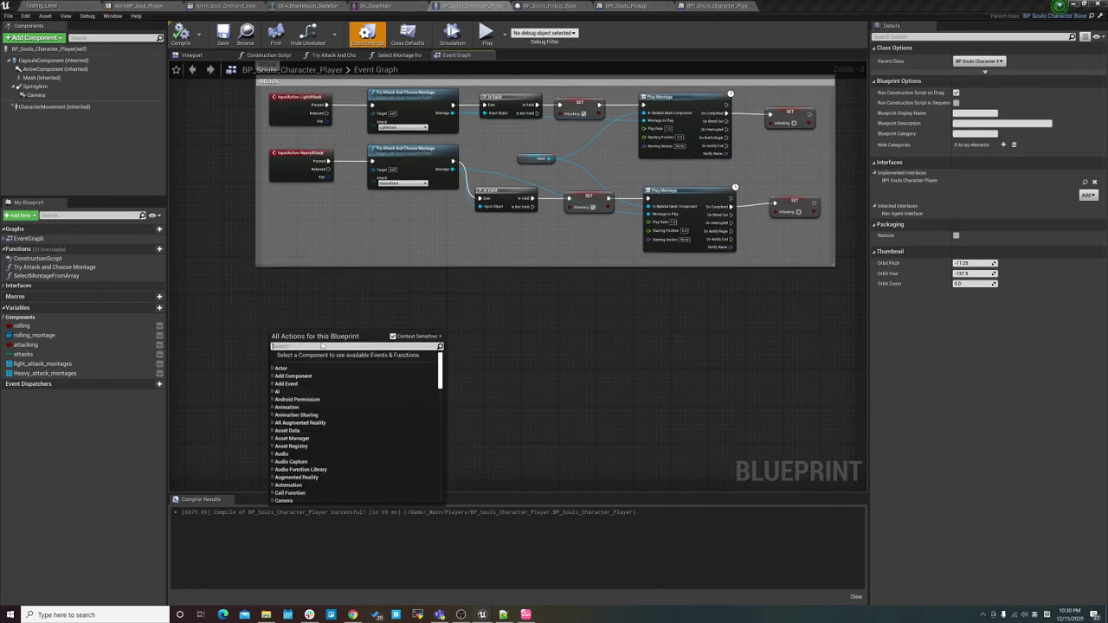
right_drag(322, 345, 364, 312)
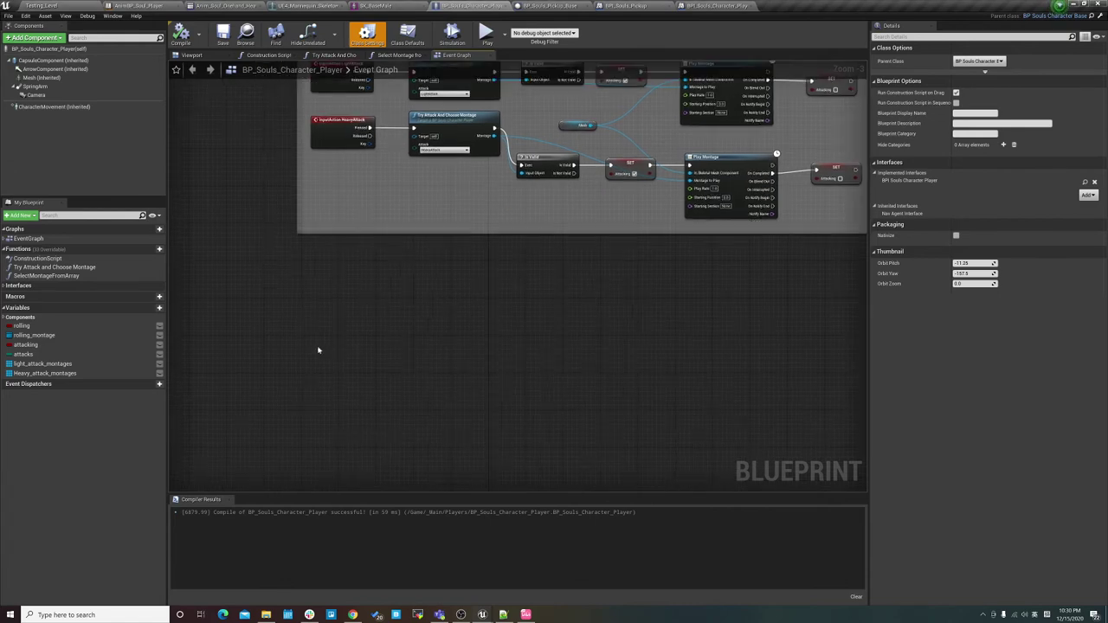
right_click(323, 324)
text(set)
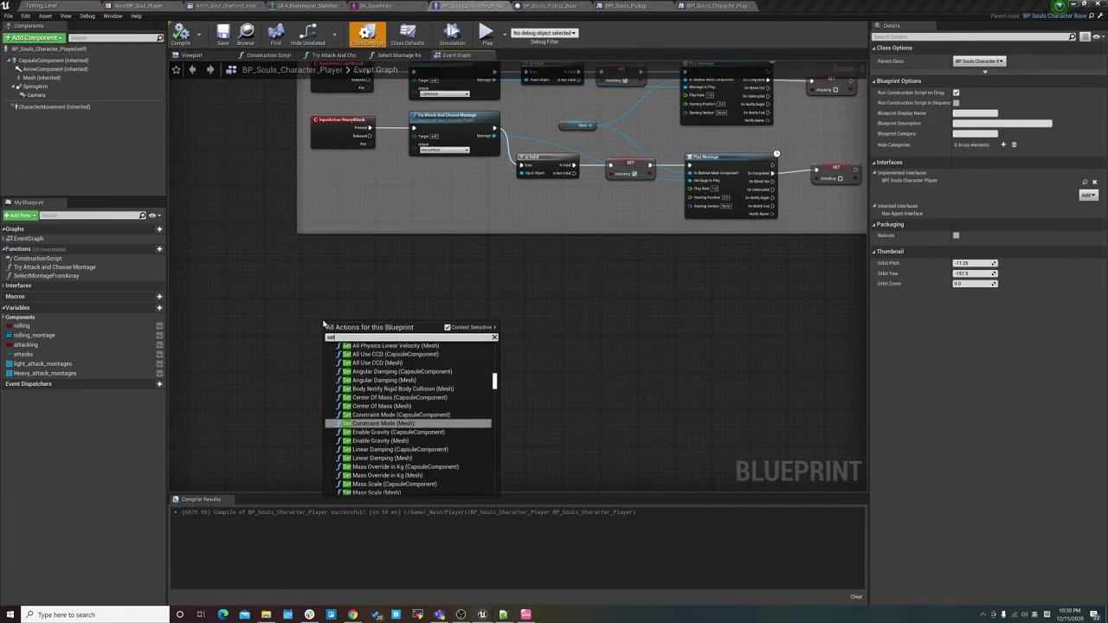
text(pick)
key(Up)
key(Return)
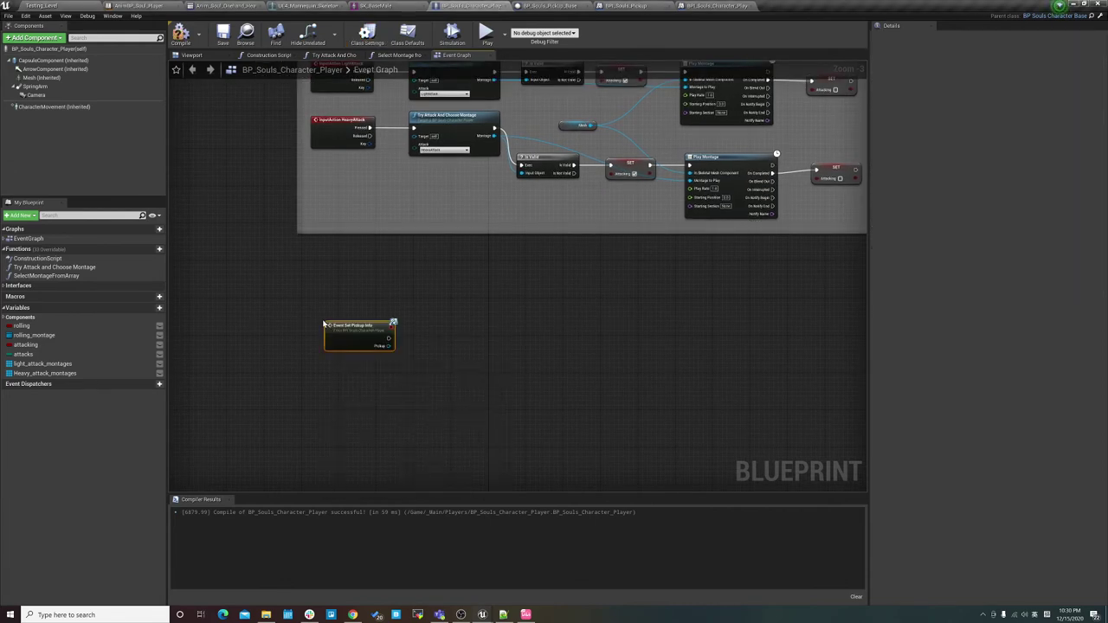
scroll(335, 302, up, 2)
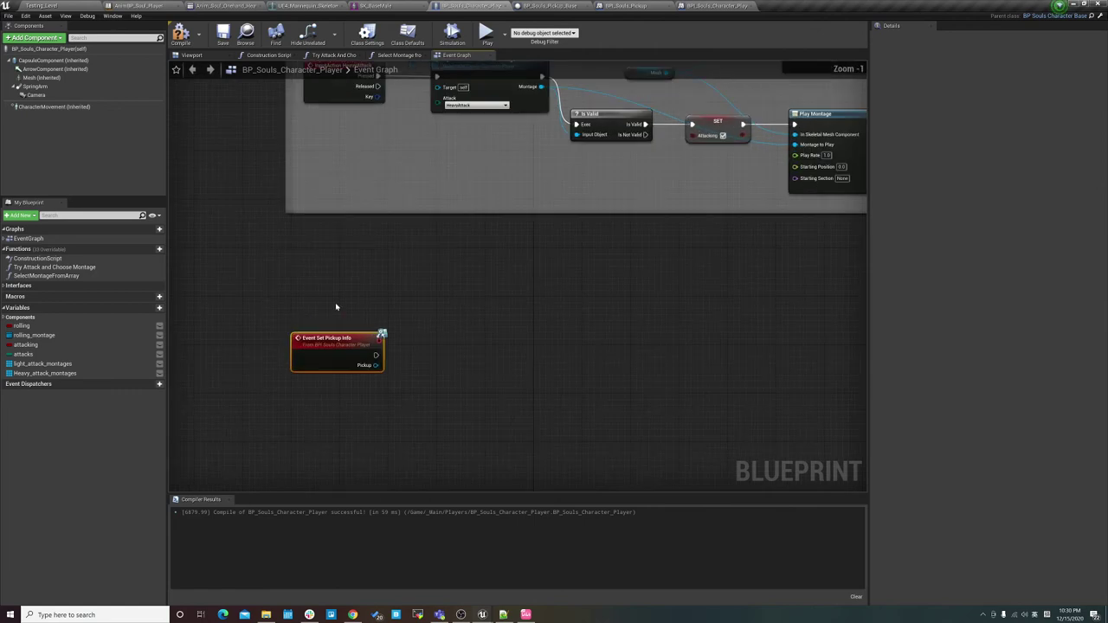
drag(332, 364, 338, 363)
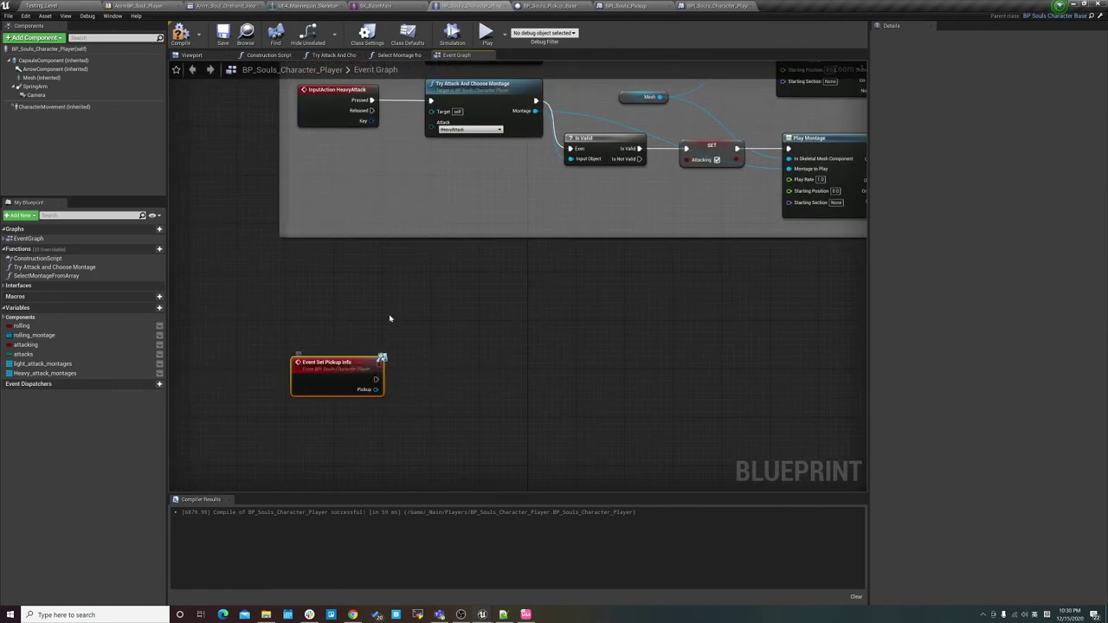
click(317, 401)
mouse_move(318, 385)
right_down()
mouse_move(284, 408)
mouse_move(367, 339)
right_up()
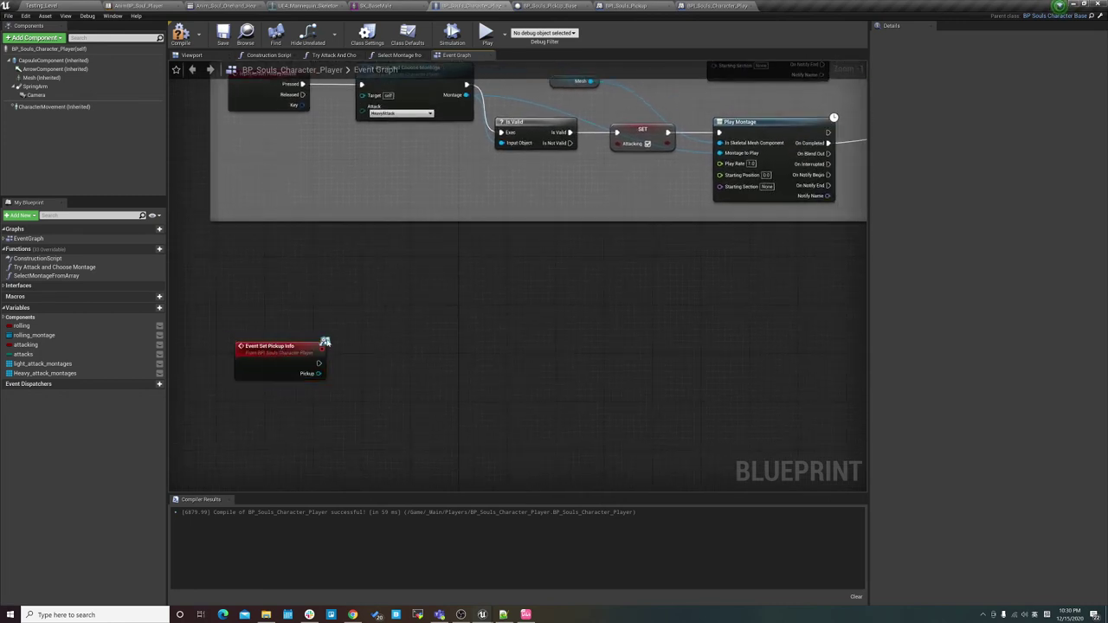
scroll(395, 268, down, 2)
right_click(395, 269)
click(309, 344)
right_drag(310, 344, 321, 332)
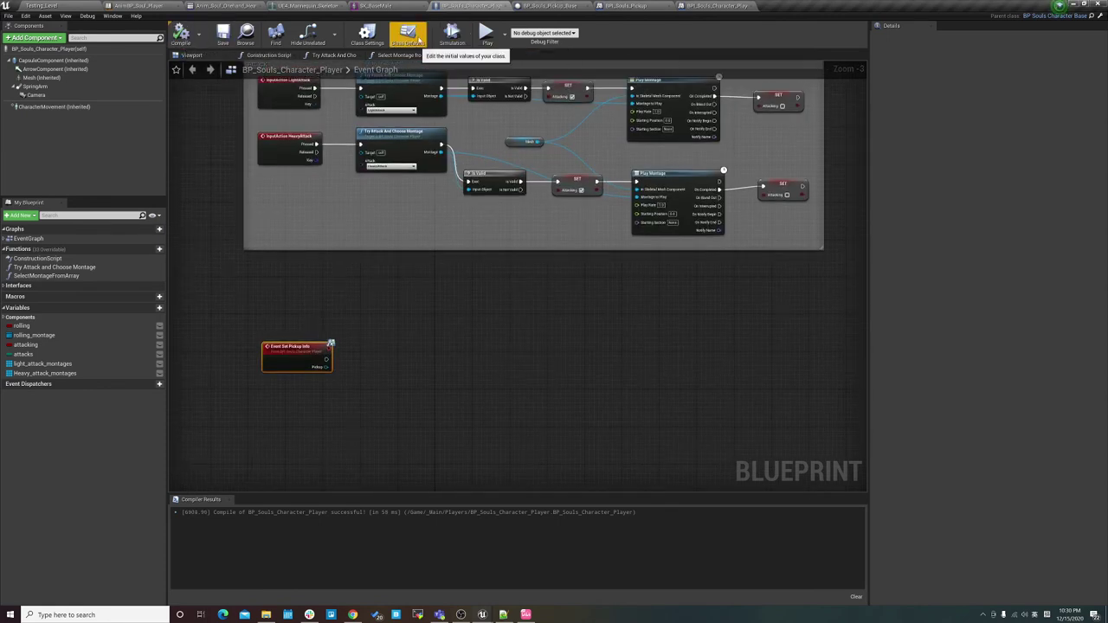
Step: Add a Player entry to the character's Tags array in Class Defaults and recompile
click(409, 36)
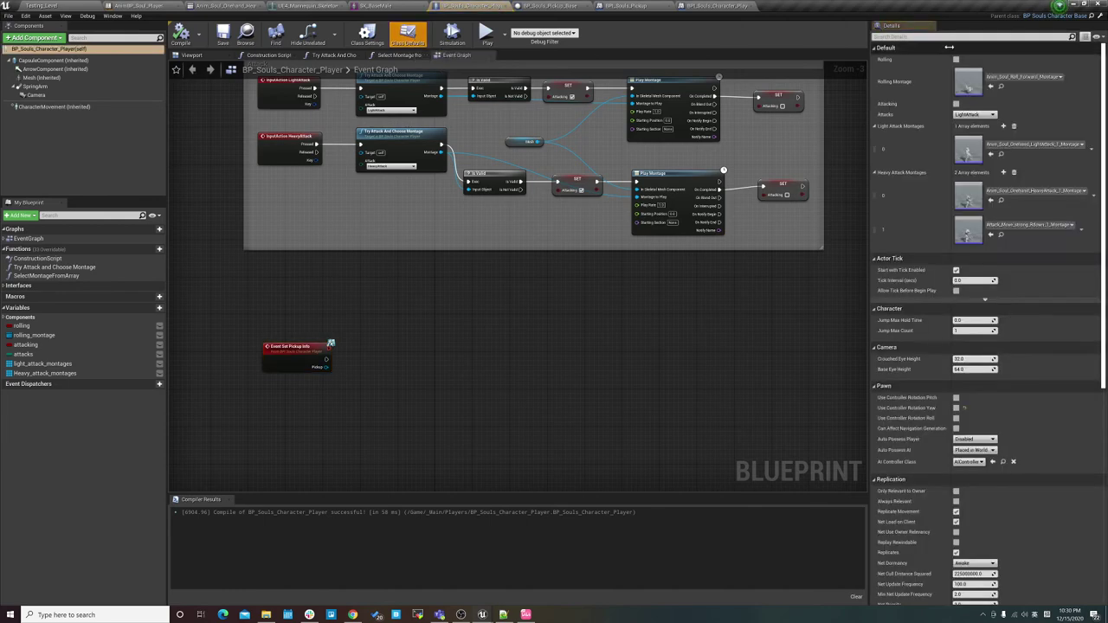
scroll(947, 401, down, 5)
scroll(946, 402, down, 5)
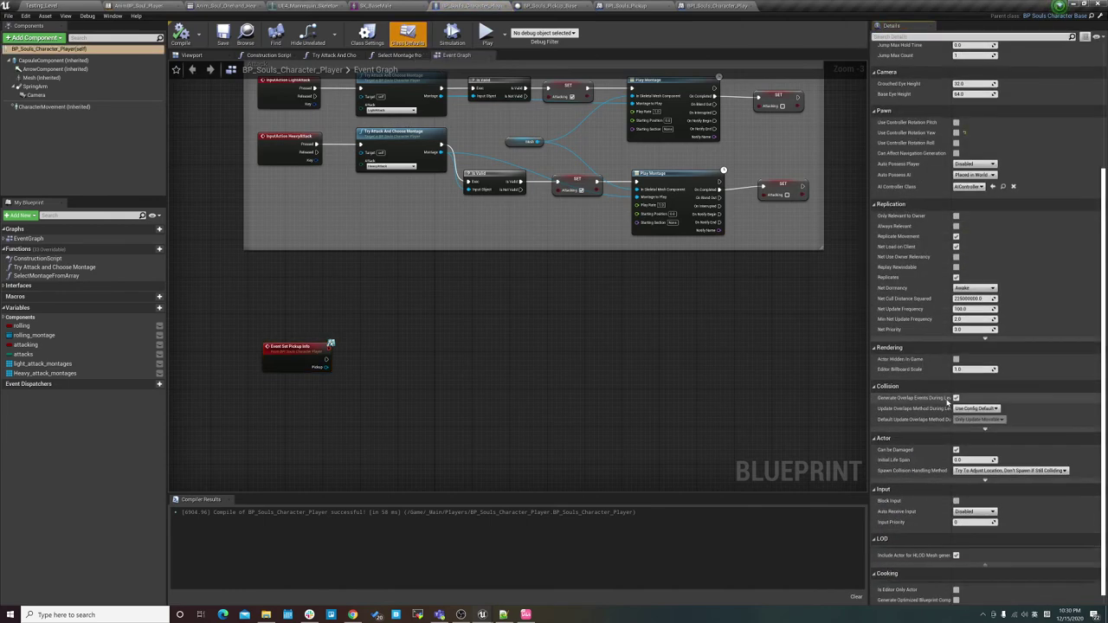
scroll(947, 401, up, 3)
scroll(947, 402, up, 4)
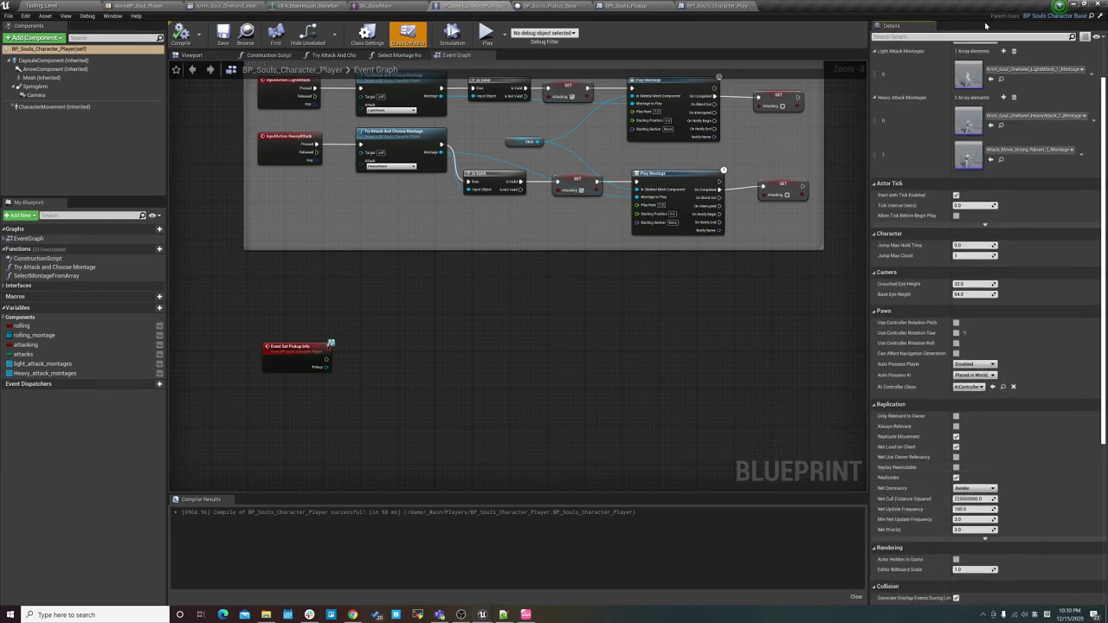
scroll(930, 140, up, 3)
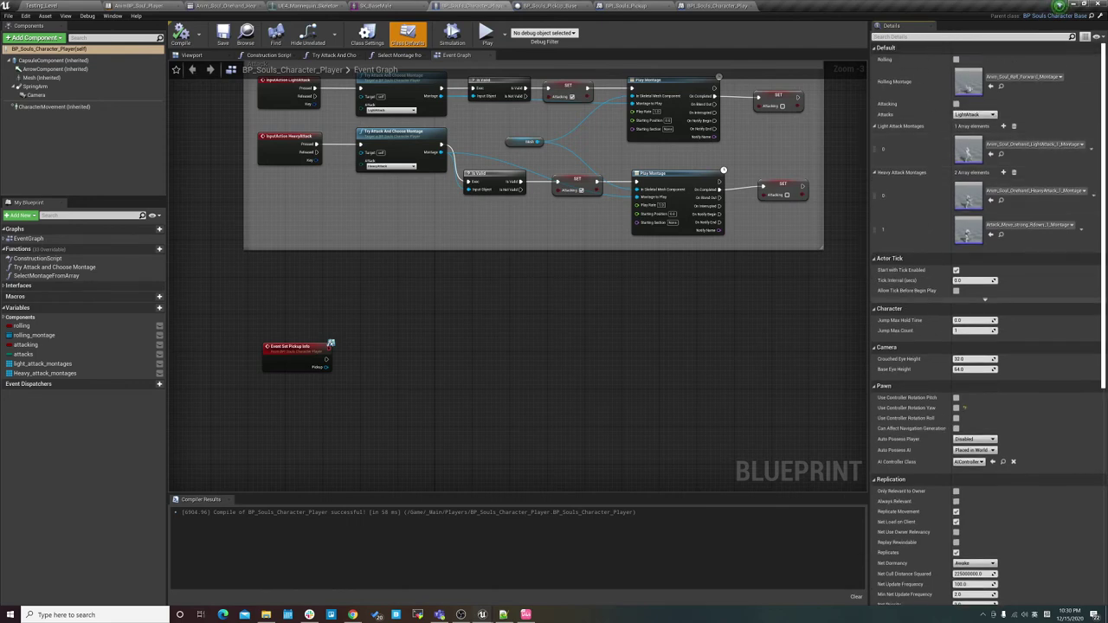
click(970, 36)
text(tag)
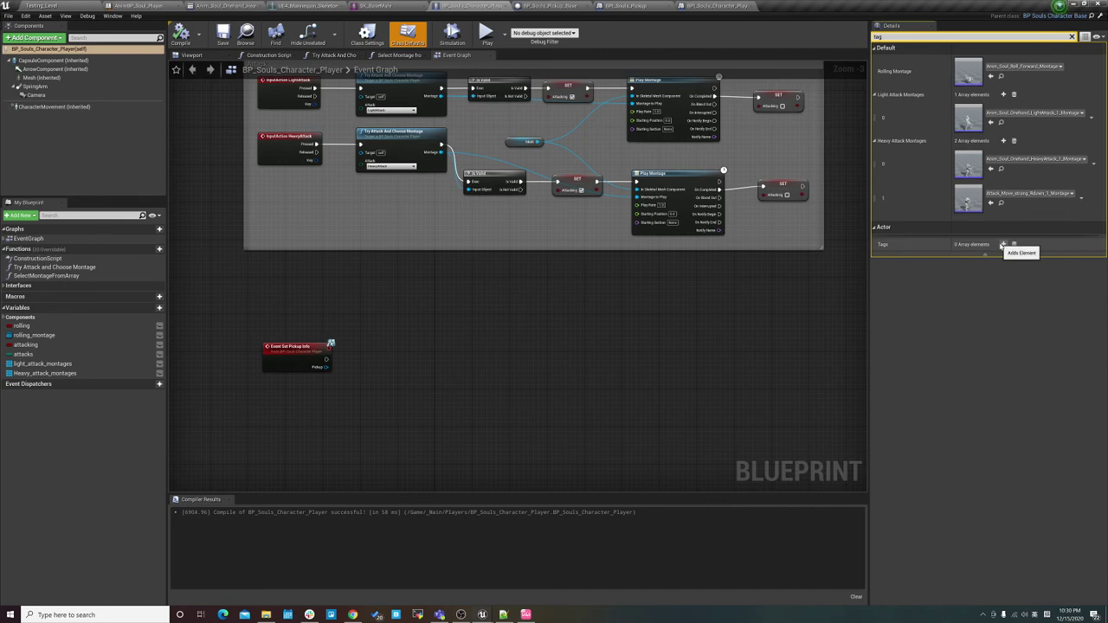
click(1002, 245)
text(Player)
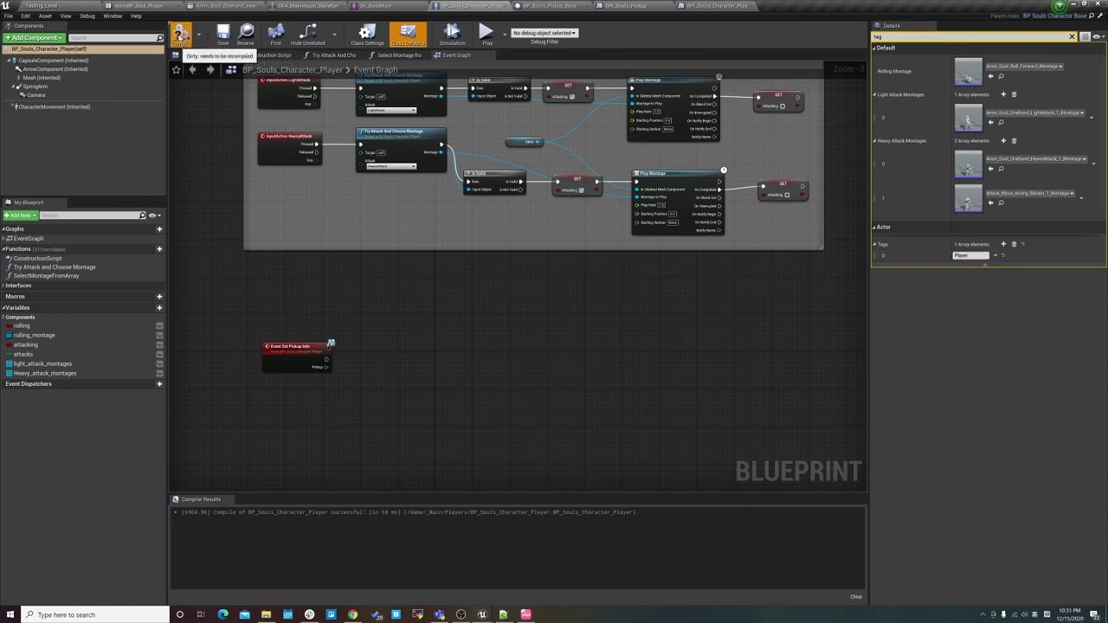
click(177, 33)
right_drag(408, 366, 391, 341)
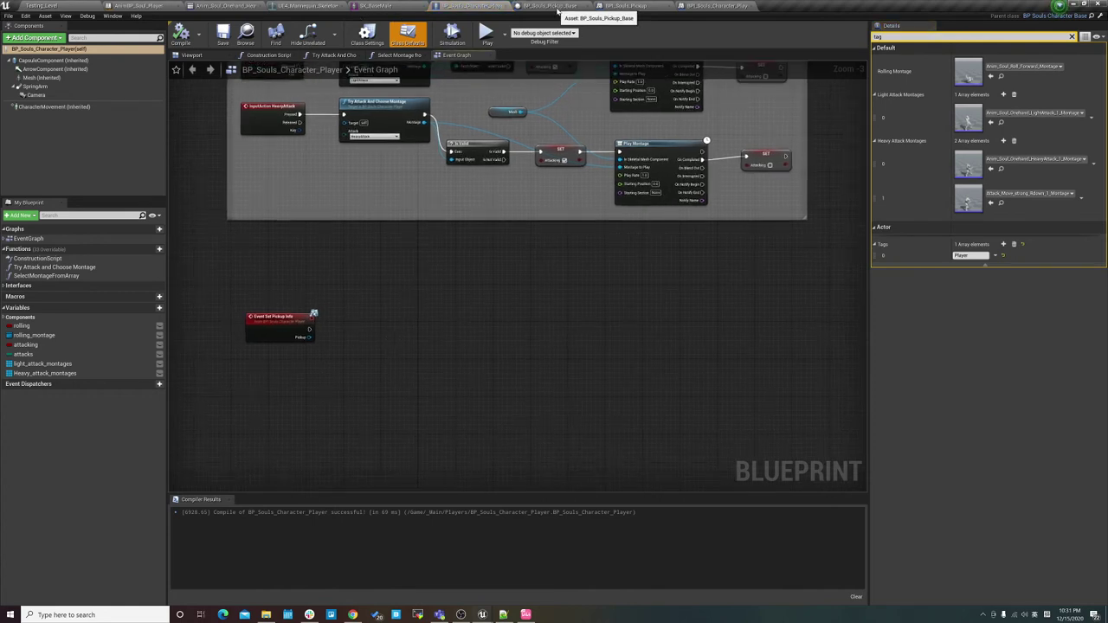
Step: In BP_Souls_Pickup_Base, call Set Pickup Info on Other Actor from the Branch's True output
click(625, 6)
click(534, 5)
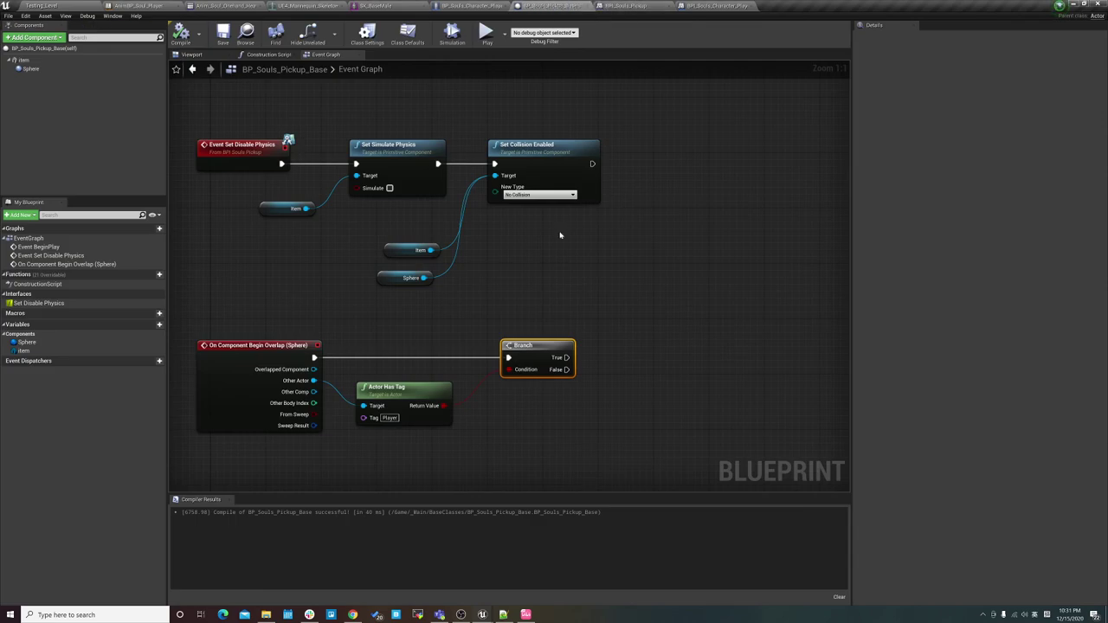
right_drag(535, 438, 459, 396)
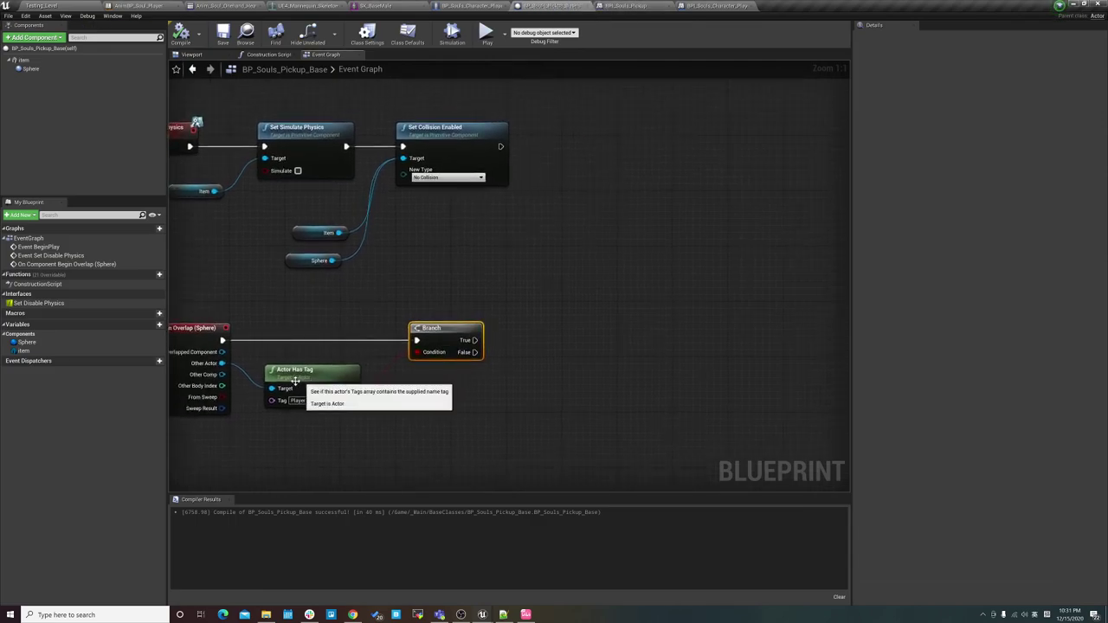
right_drag(390, 400, 505, 421)
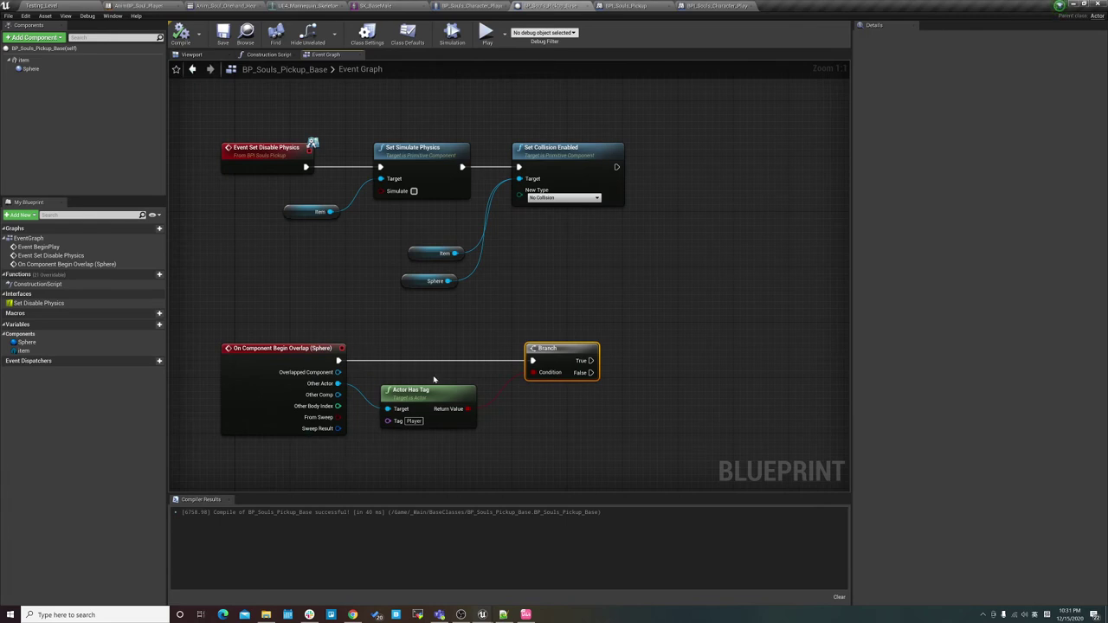
mouse_move(435, 380)
right_down()
mouse_move(358, 286)
mouse_move(321, 291)
right_up()
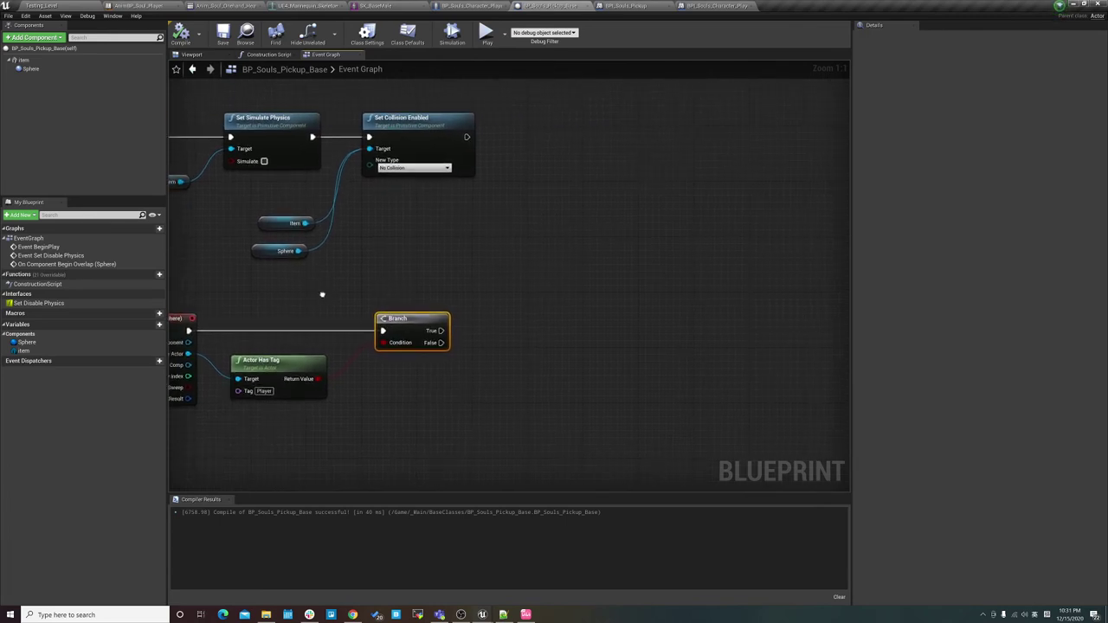
mouse_move(359, 393)
right_down()
mouse_move(383, 434)
mouse_move(358, 419)
right_up()
right_drag(303, 362, 286, 355)
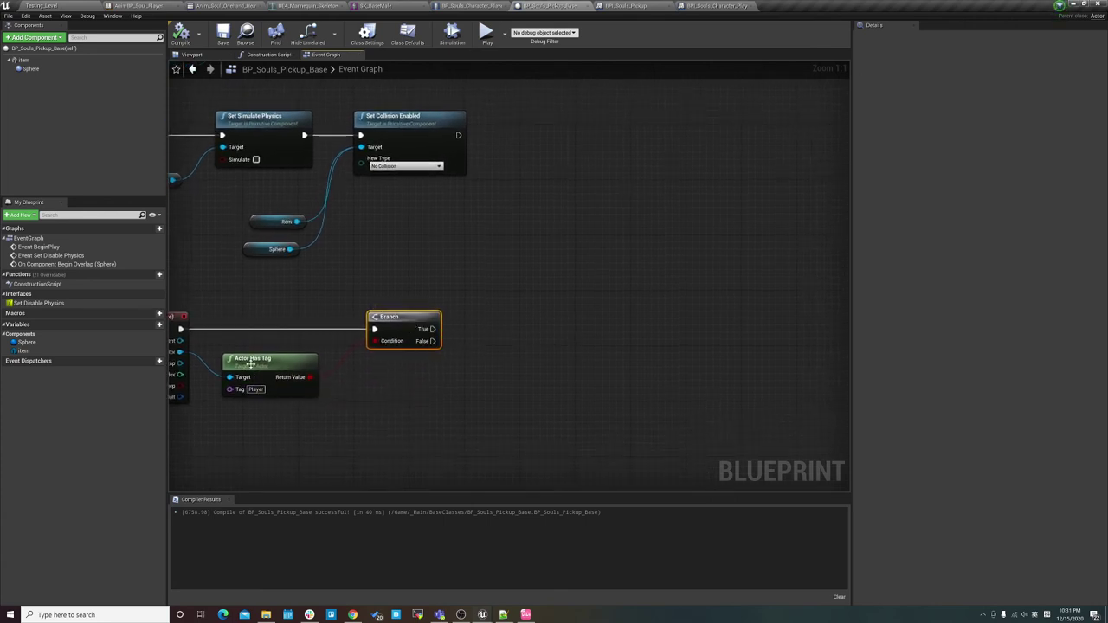
drag(180, 352, 520, 361)
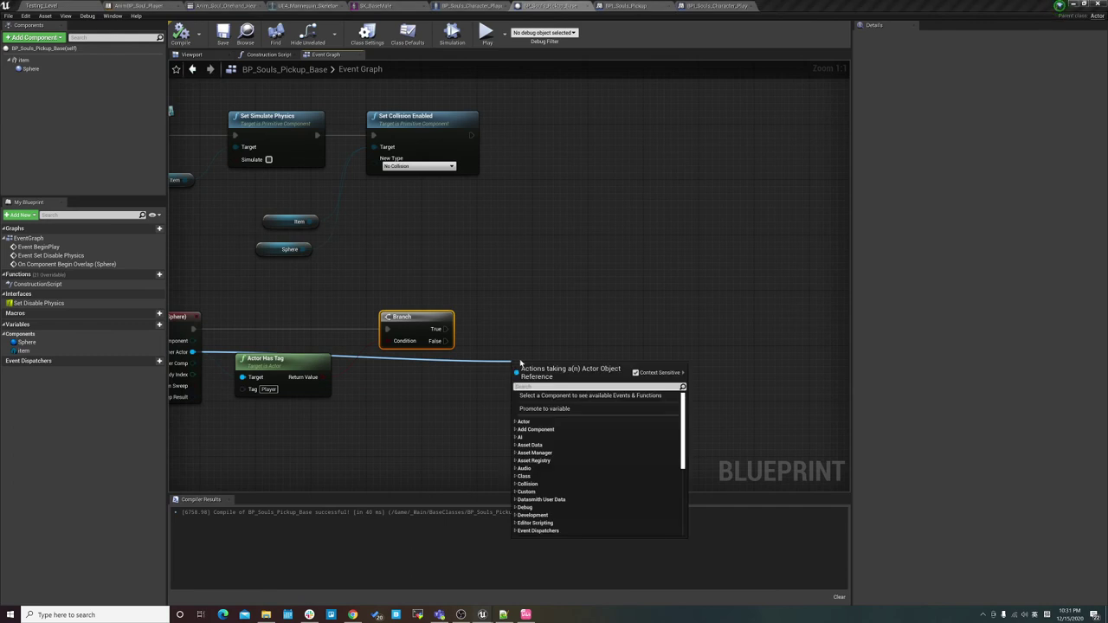
text(set pickup info)
key(Return)
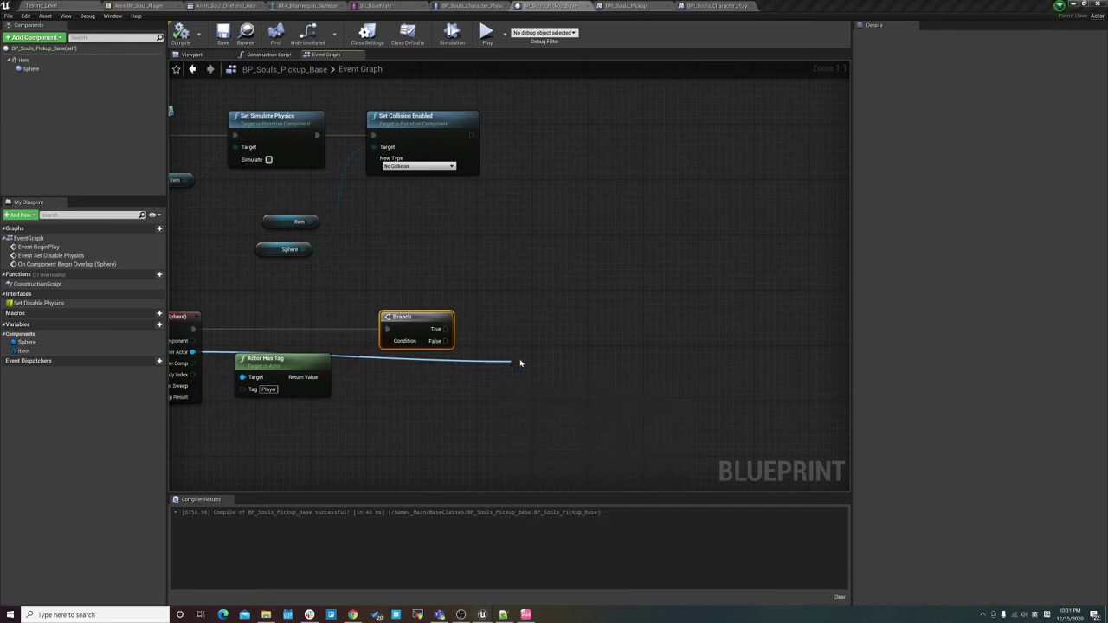
drag(520, 365, 520, 316)
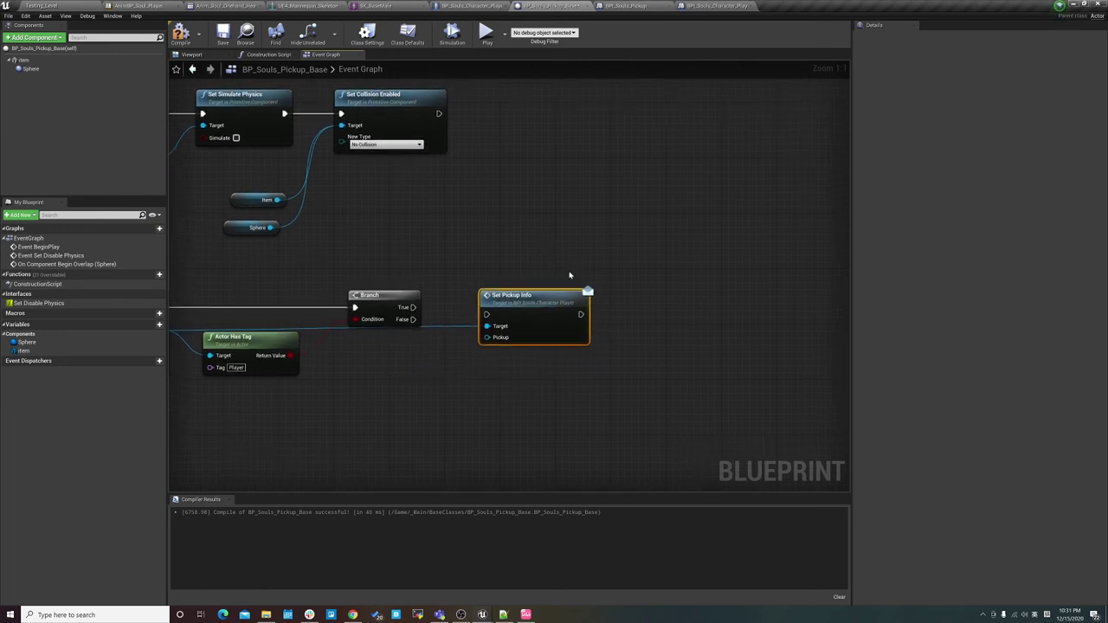
drag(404, 304, 478, 312)
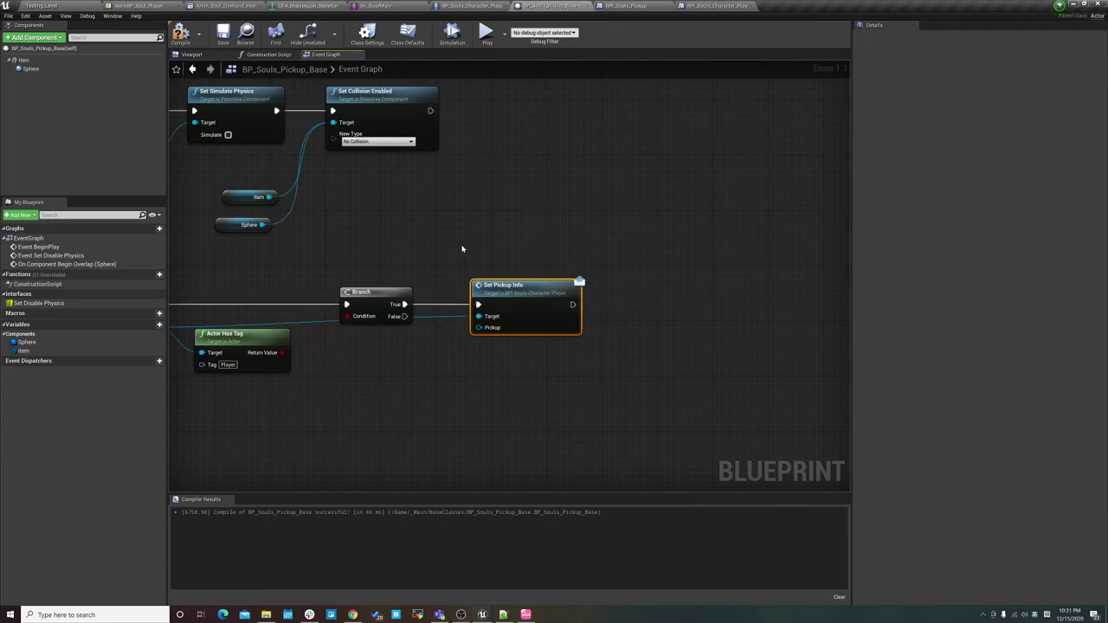
Step: Add a Self node and wire it into Set Pickup Info's Pickup input
right_drag(462, 248, 574, 268)
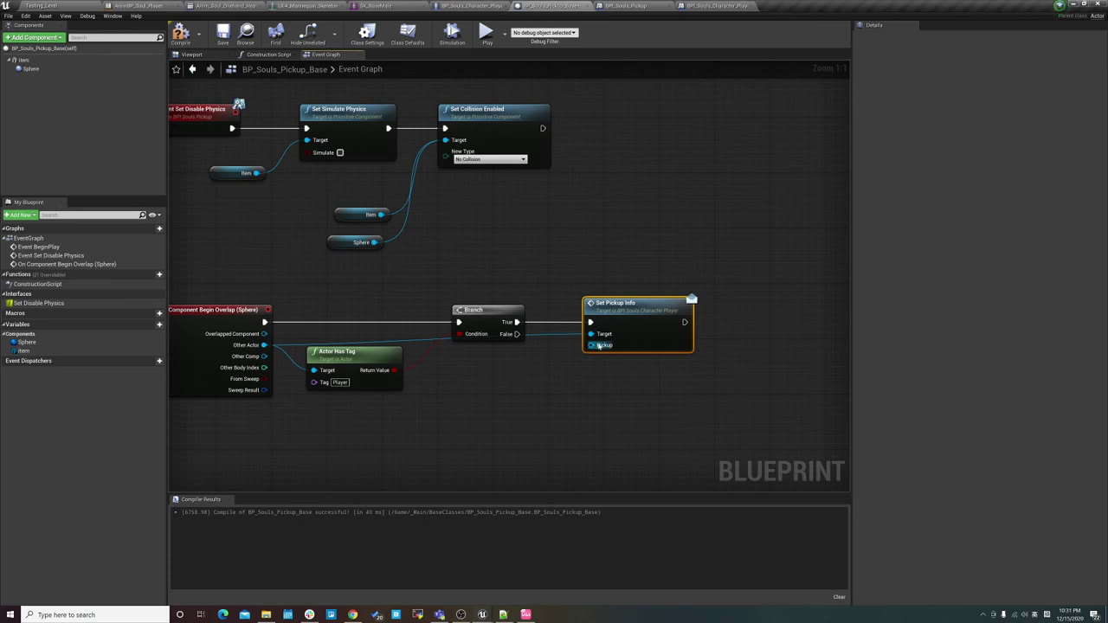
right_click(528, 377)
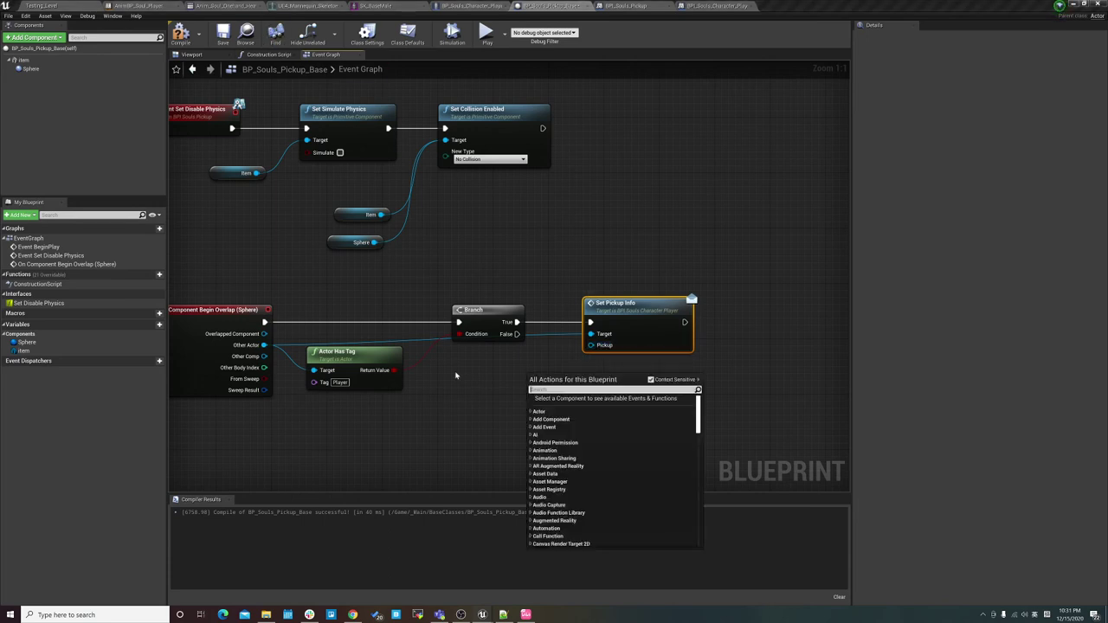
click(494, 386)
right_click(498, 389)
text(se)
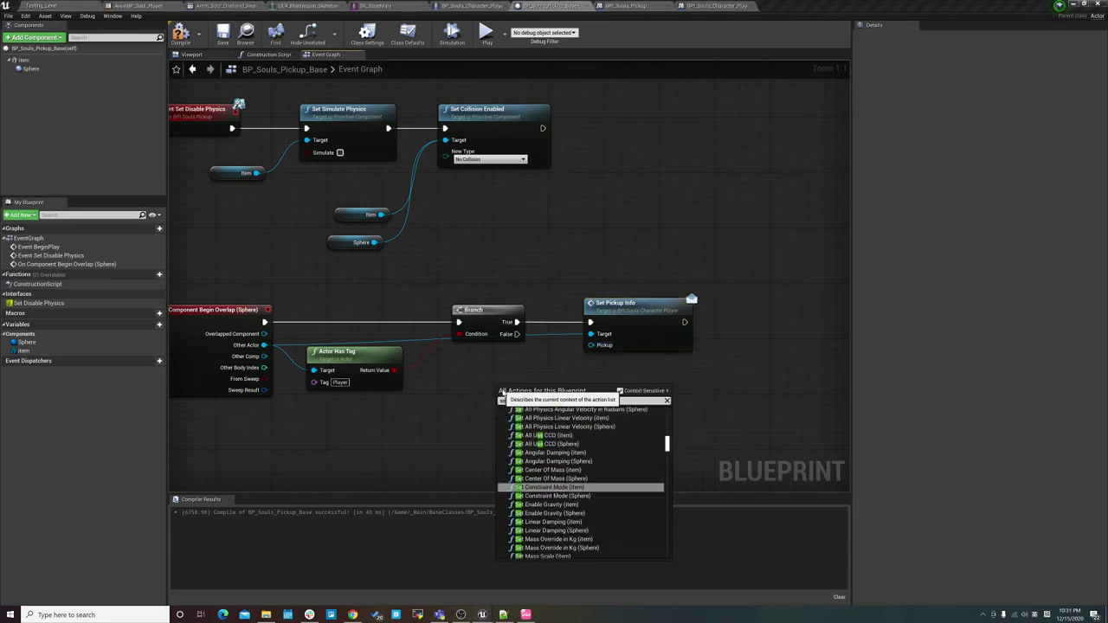
text(lf)
key(Return)
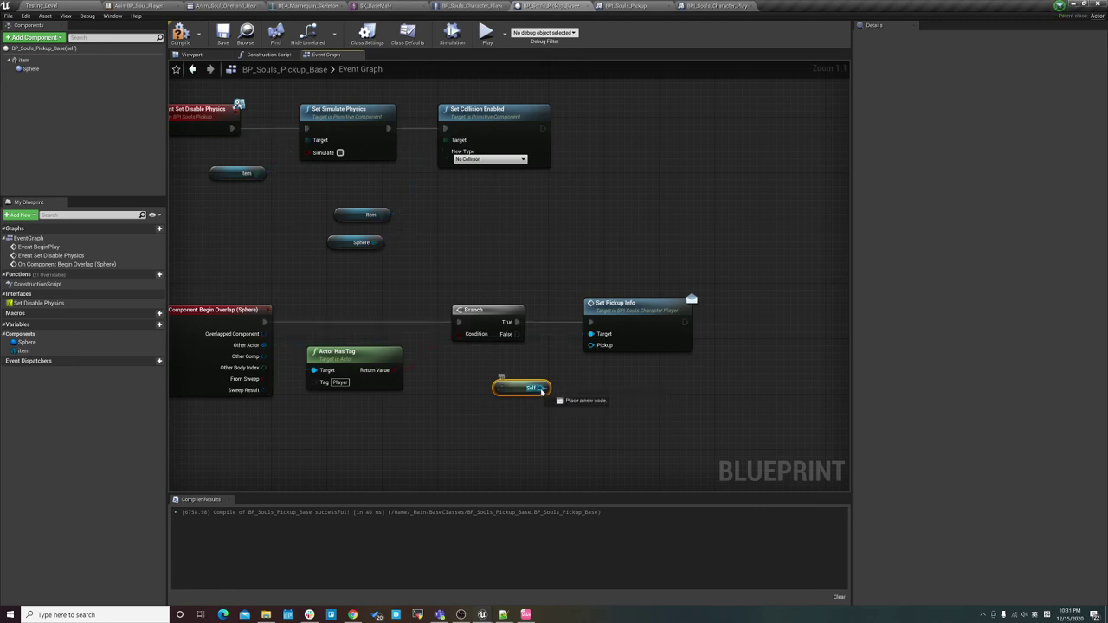
drag(540, 388, 591, 346)
mouse_move(599, 446)
right_down()
mouse_move(651, 410)
mouse_move(629, 467)
right_up()
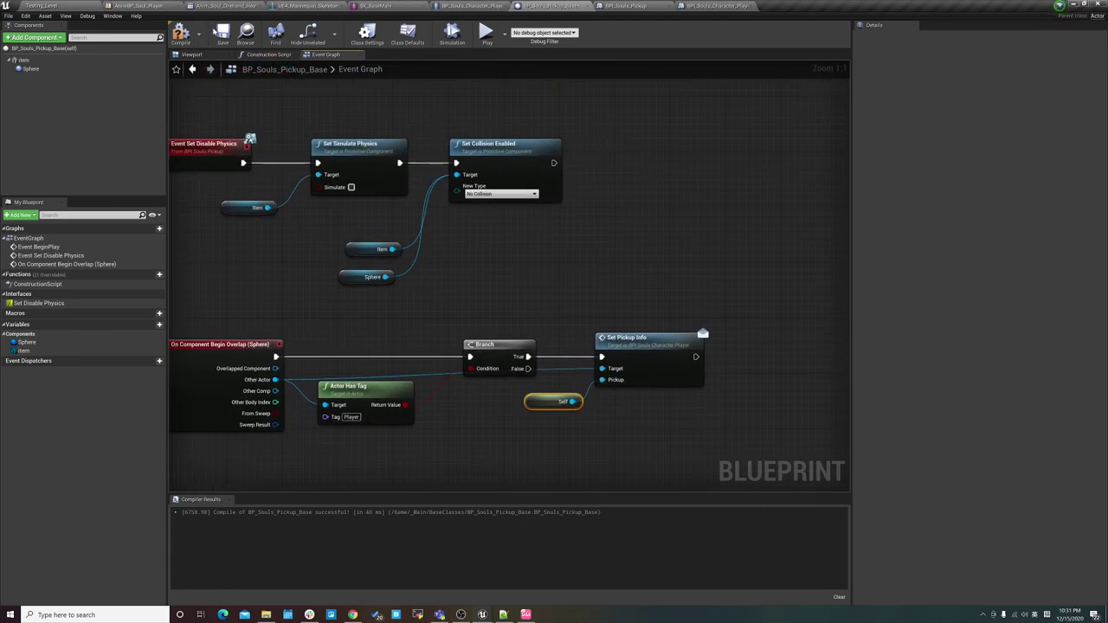
Step: Compile the pickup base Blueprint
click(180, 33)
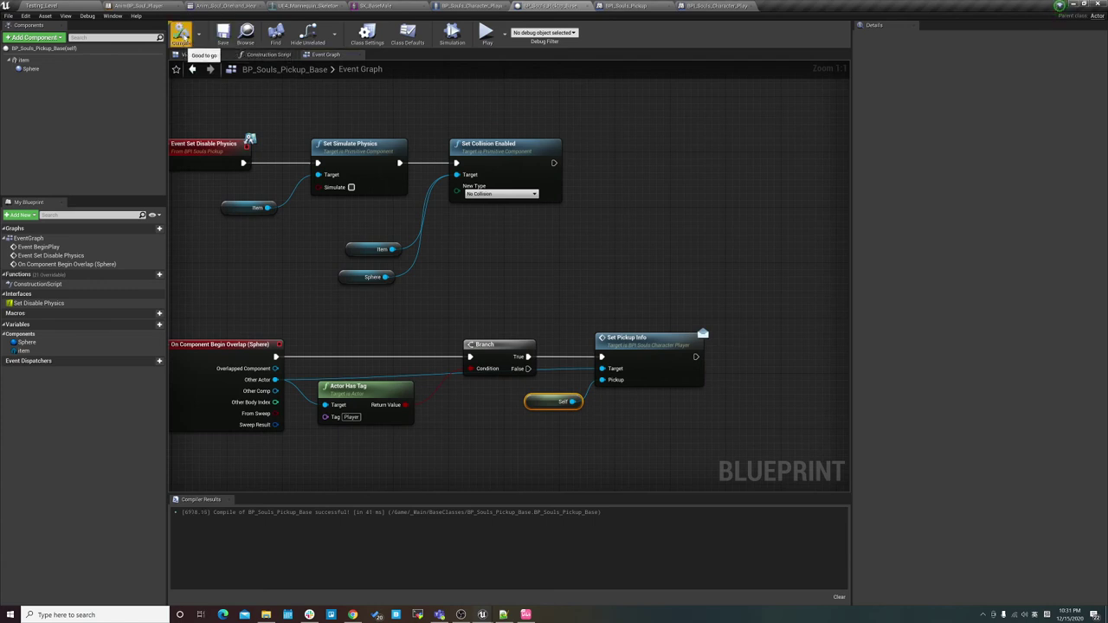
scroll(590, 336, down, 3)
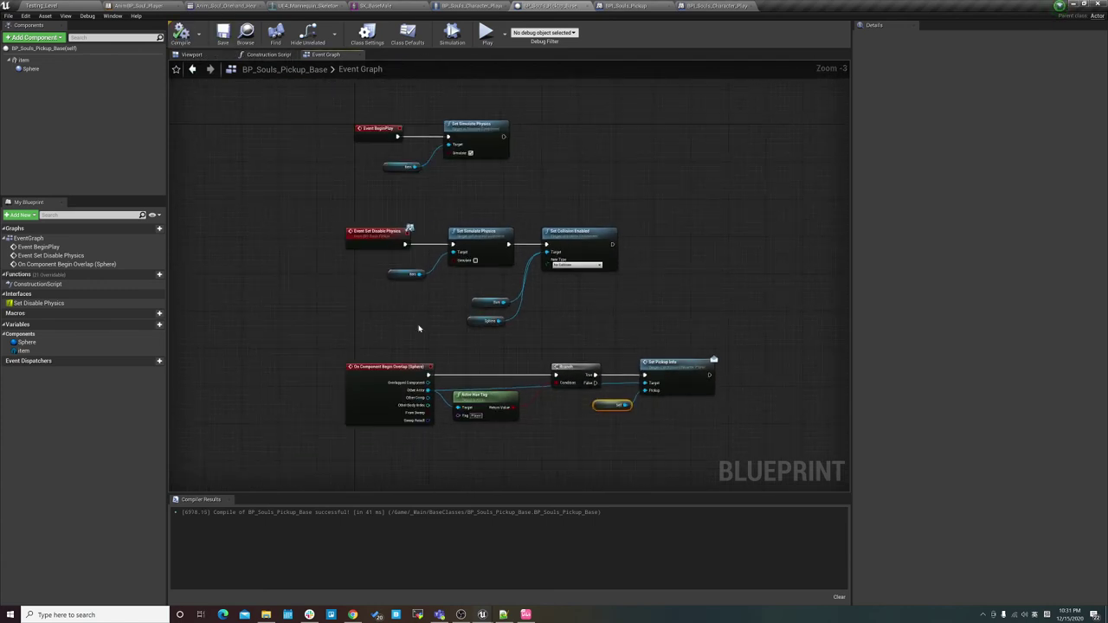
right_drag(418, 328, 315, 304)
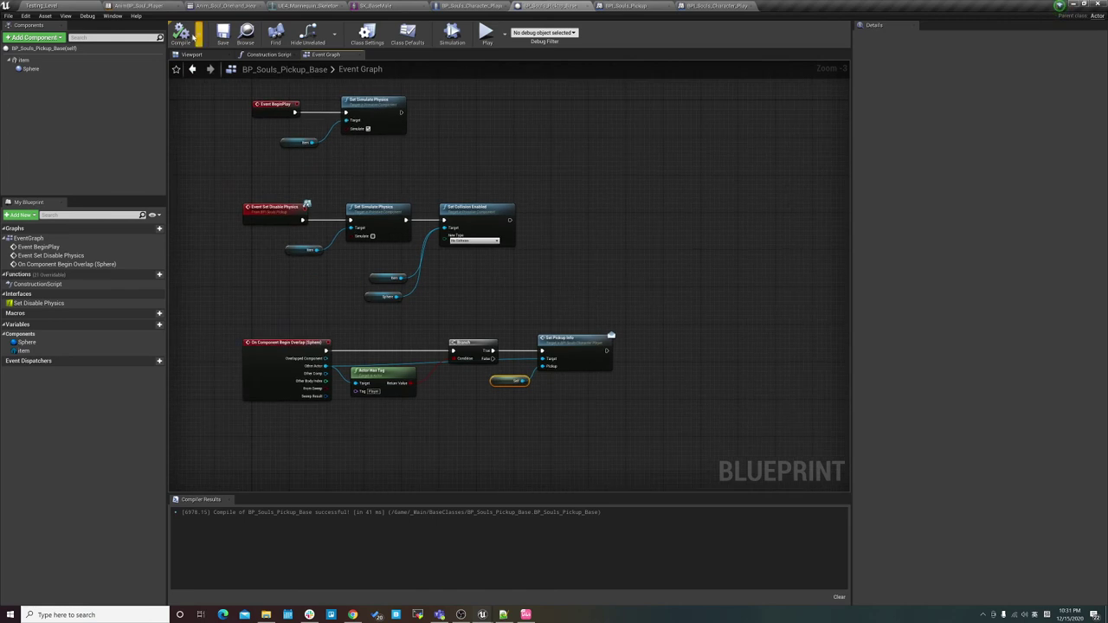
Step: Enlarge the pickup's Sphere component radius from 32 to 60, viewing it in the Viewport
click(30, 69)
click(191, 53)
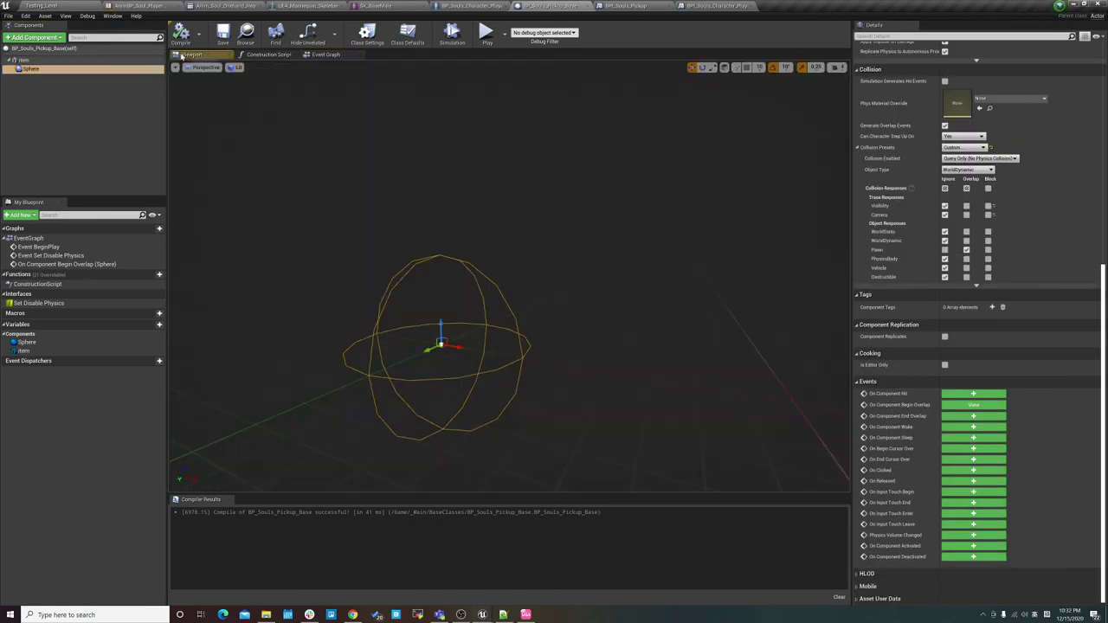
scroll(1002, 282, up, 2)
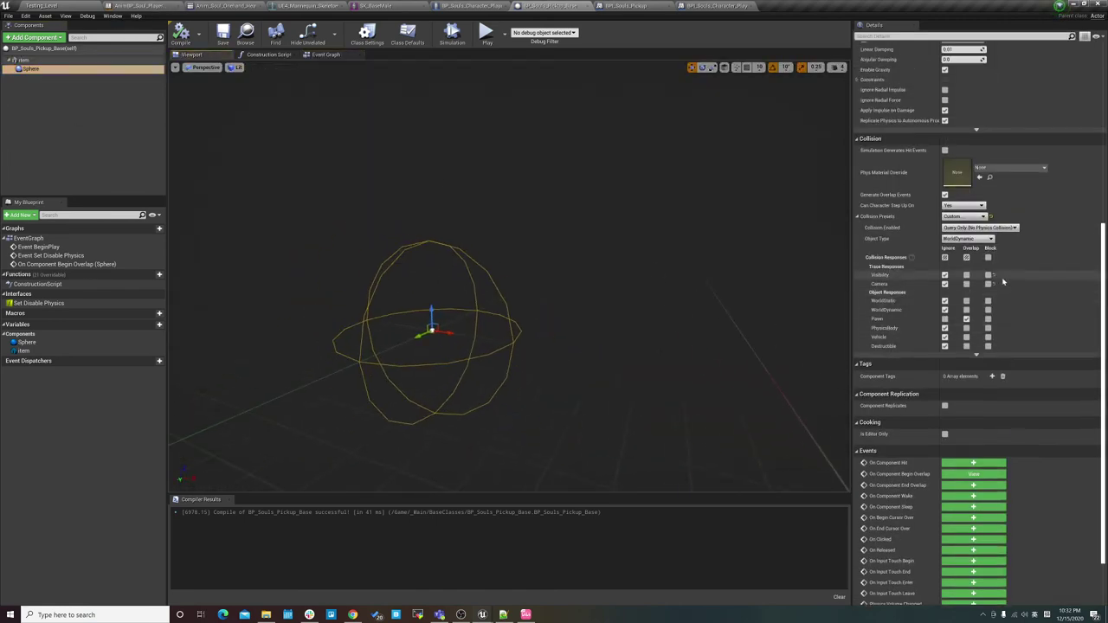
scroll(1002, 282, up, 2)
scroll(1009, 277, up, 4)
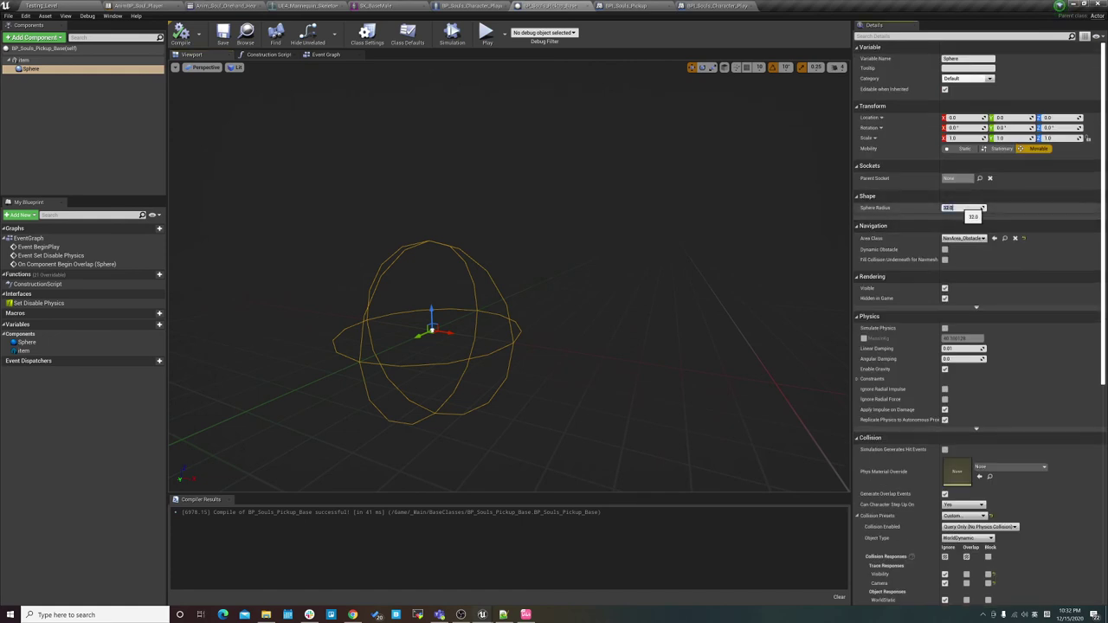
drag(962, 207, 983, 208)
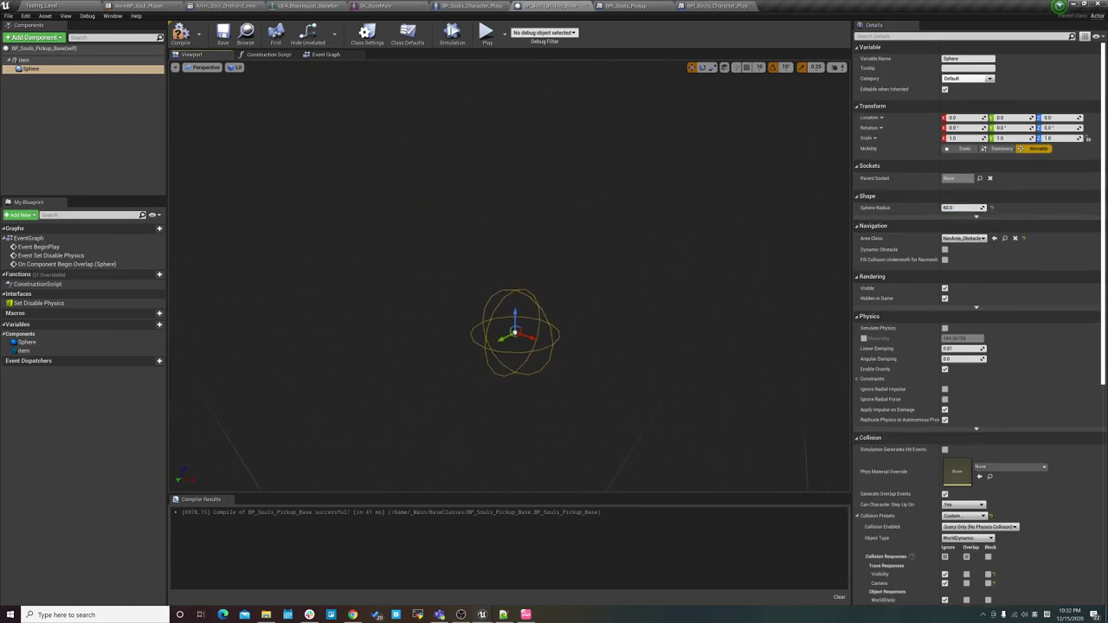
drag(266, 100, 266, 101)
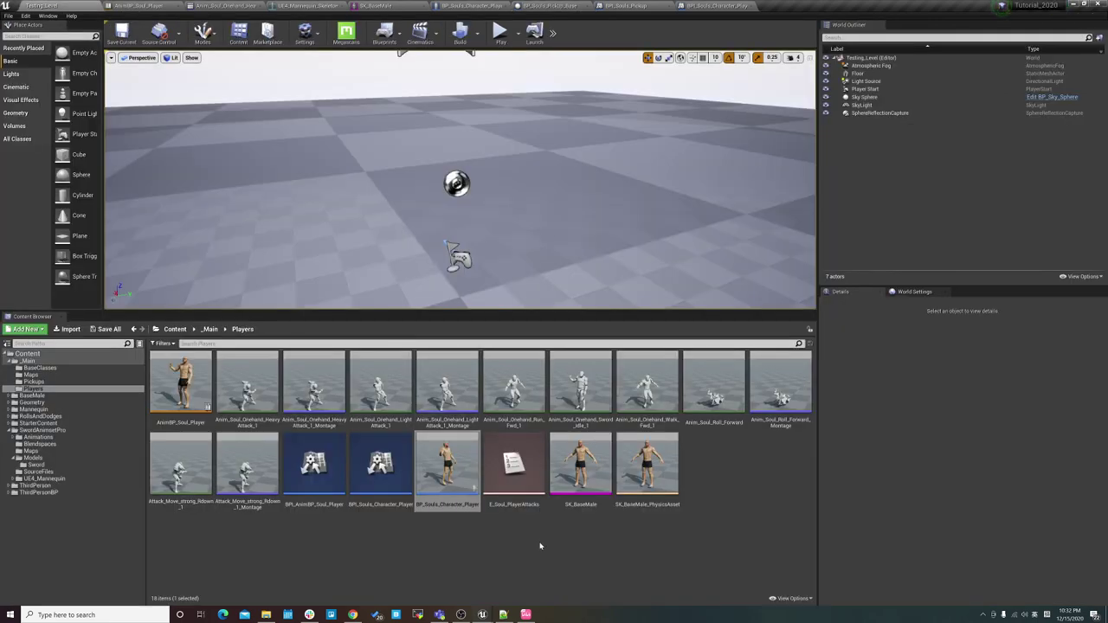
click(474, 530)
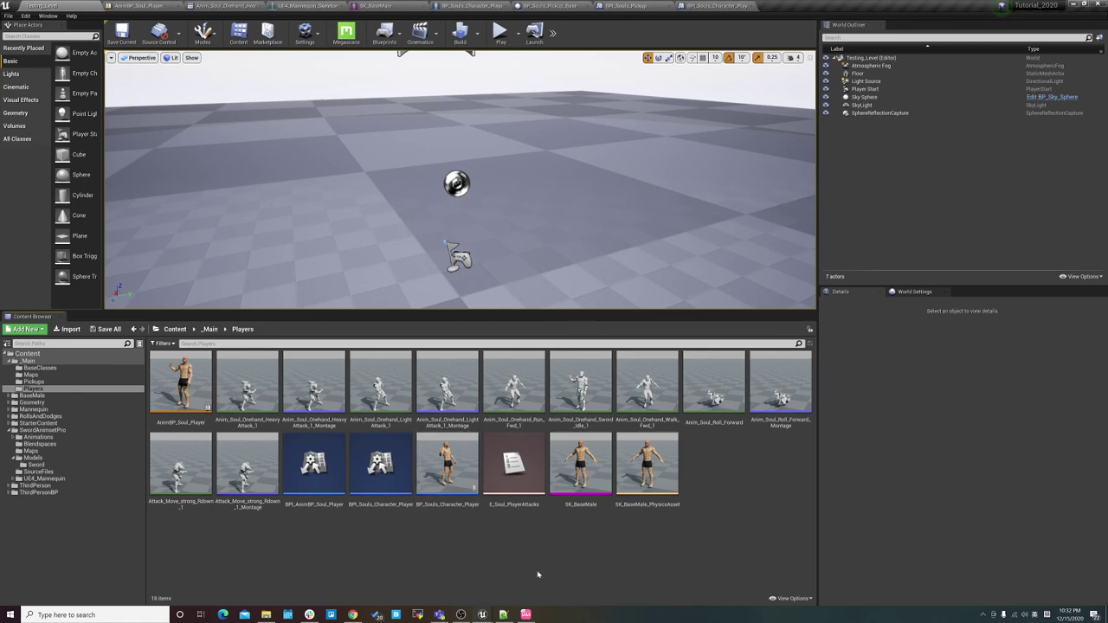
Step: In BP_Souls_Character_Player, add a Print String node after Event Set Pickup Info
double_click(430, 459)
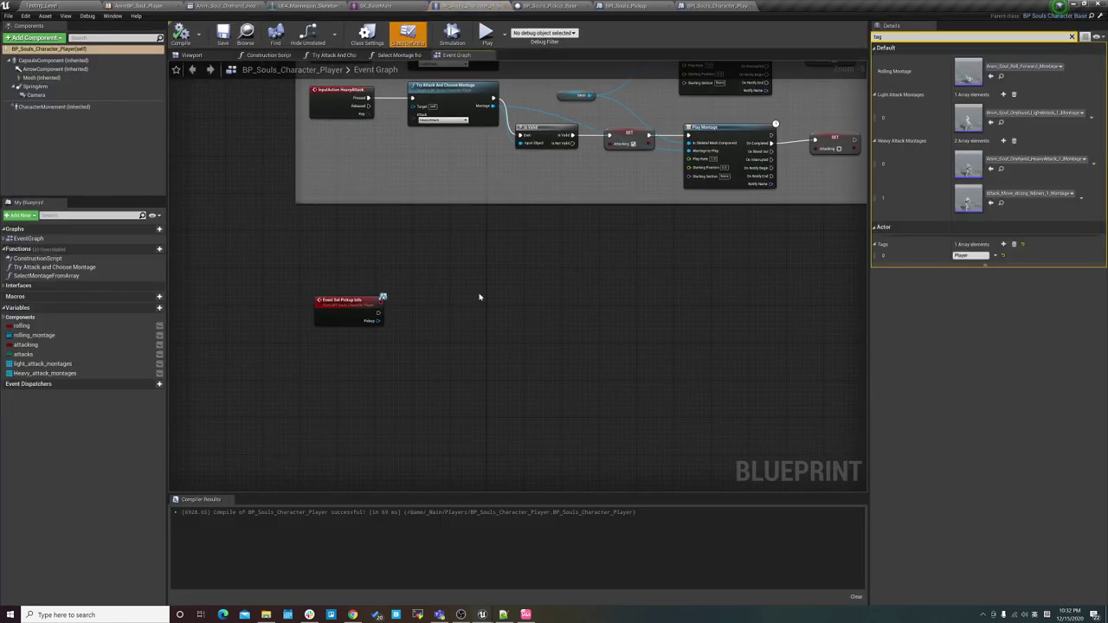
scroll(446, 302, up, 2)
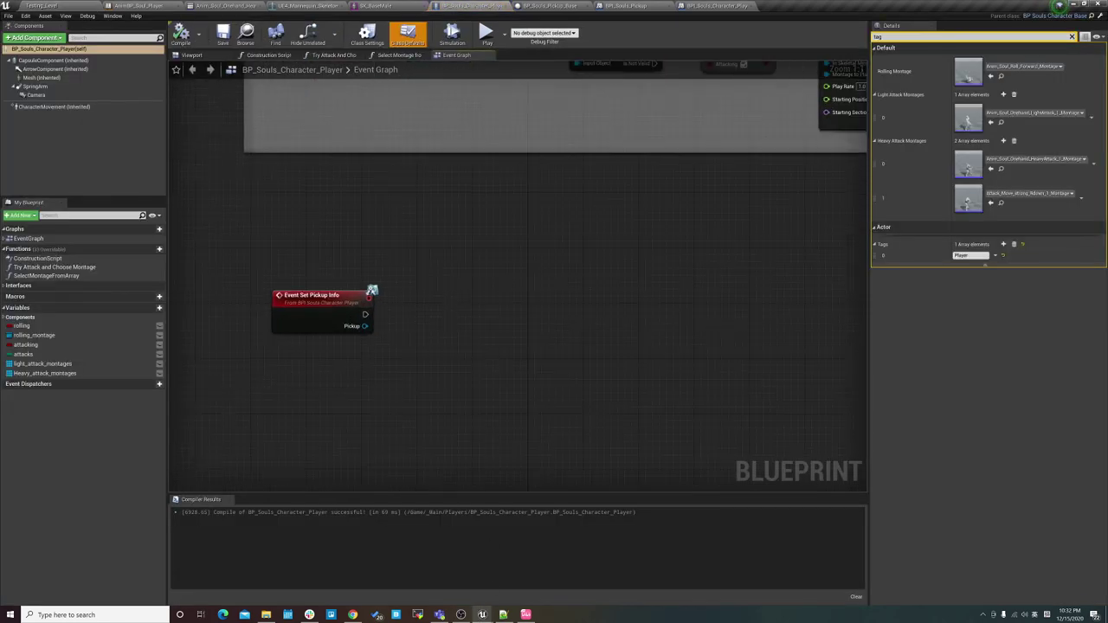
click(461, 615)
click(467, 617)
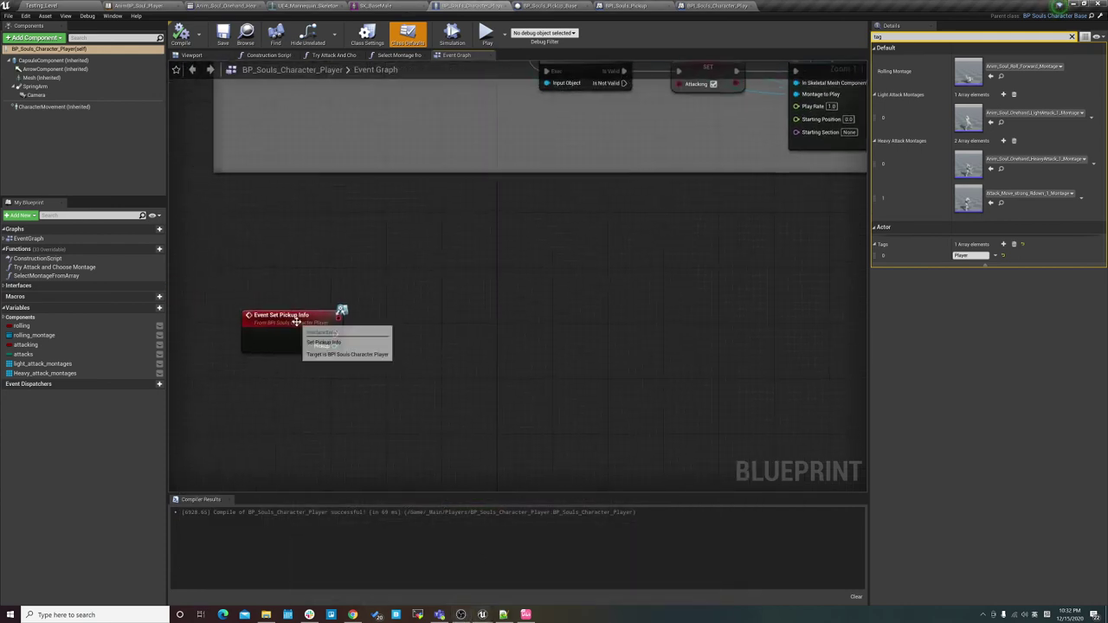
click(327, 346)
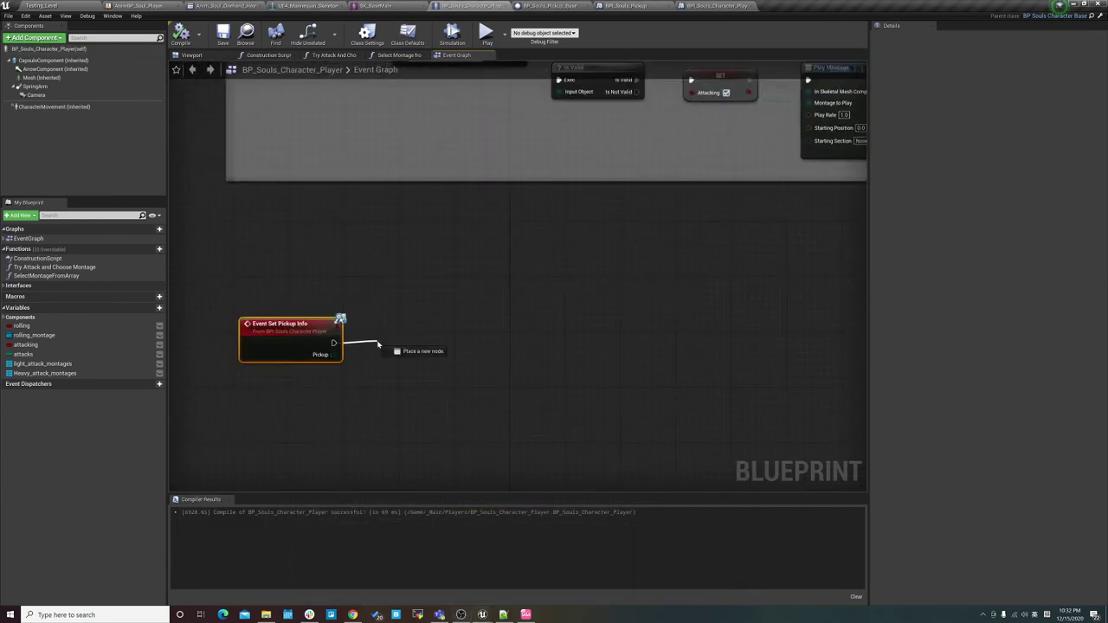
drag(331, 343, 396, 349)
key(Escape)
click(404, 312)
right_drag(404, 320, 424, 324)
right_click(414, 337)
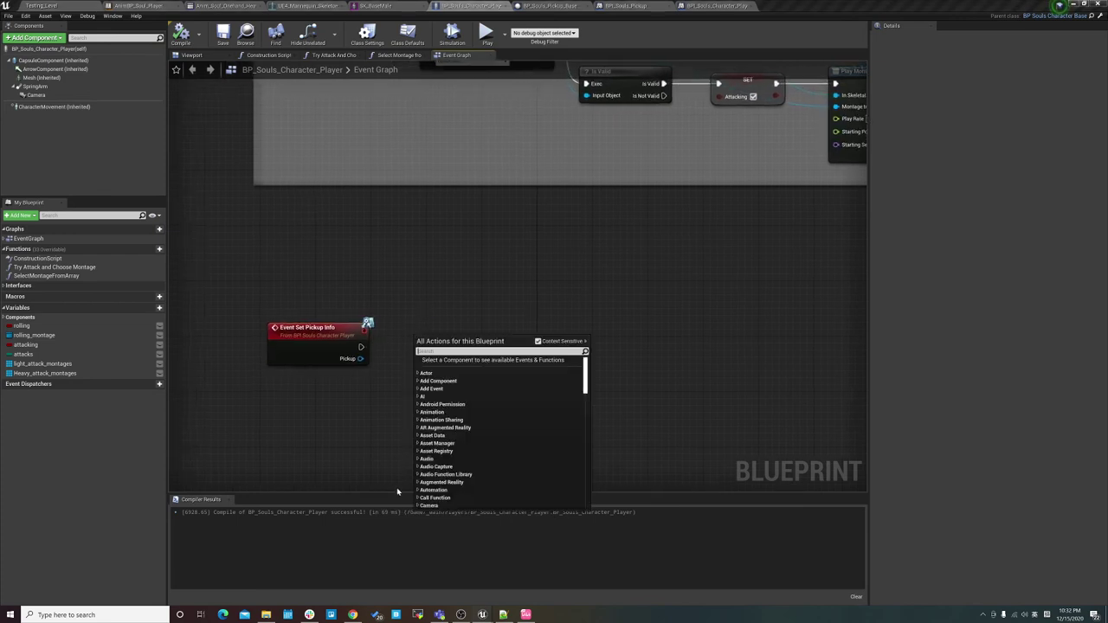
click(351, 346)
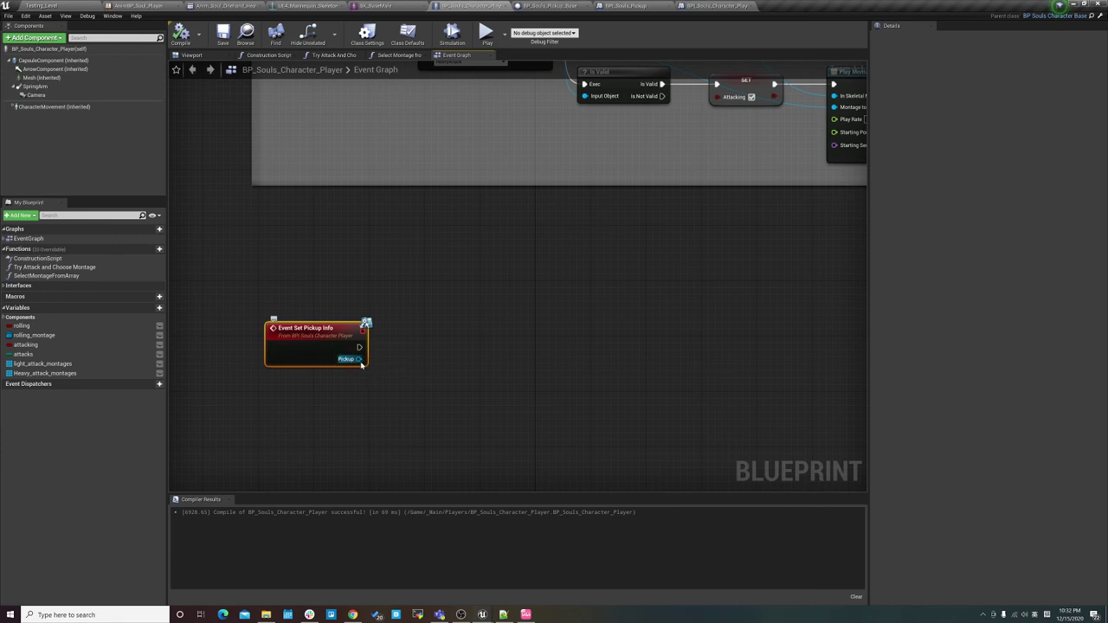
drag(358, 358, 441, 352)
click(385, 344)
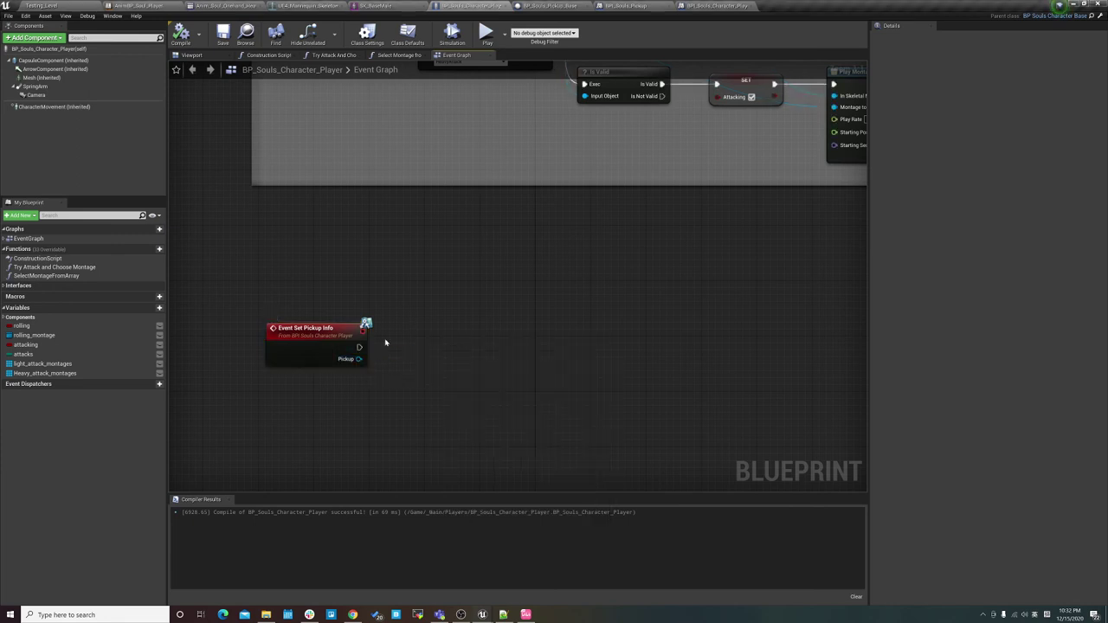
drag(357, 347, 442, 349)
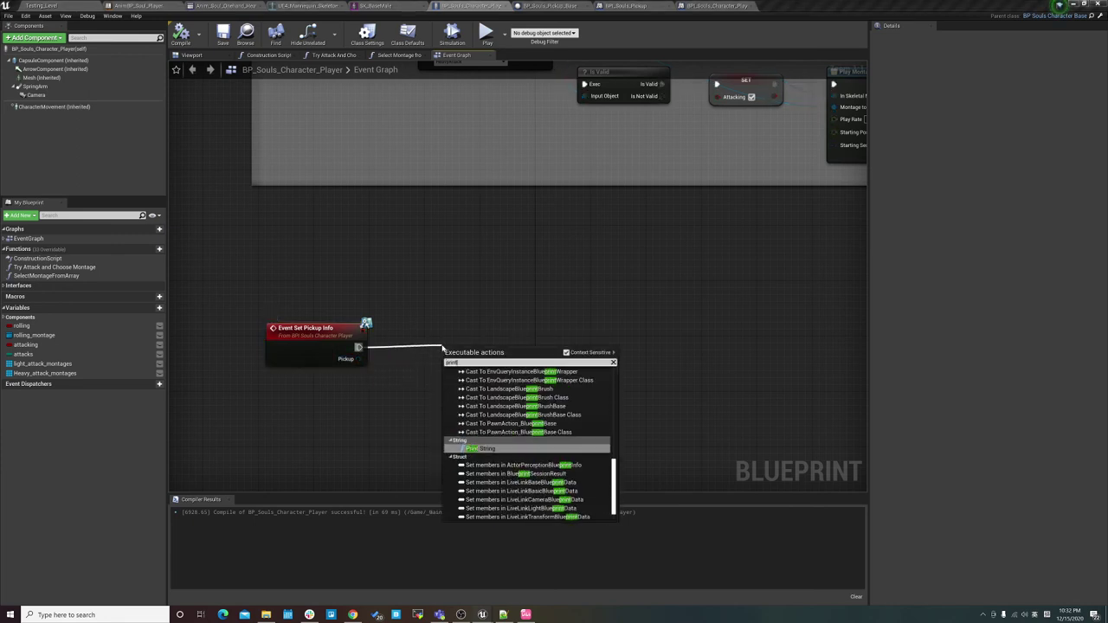
click(442, 347)
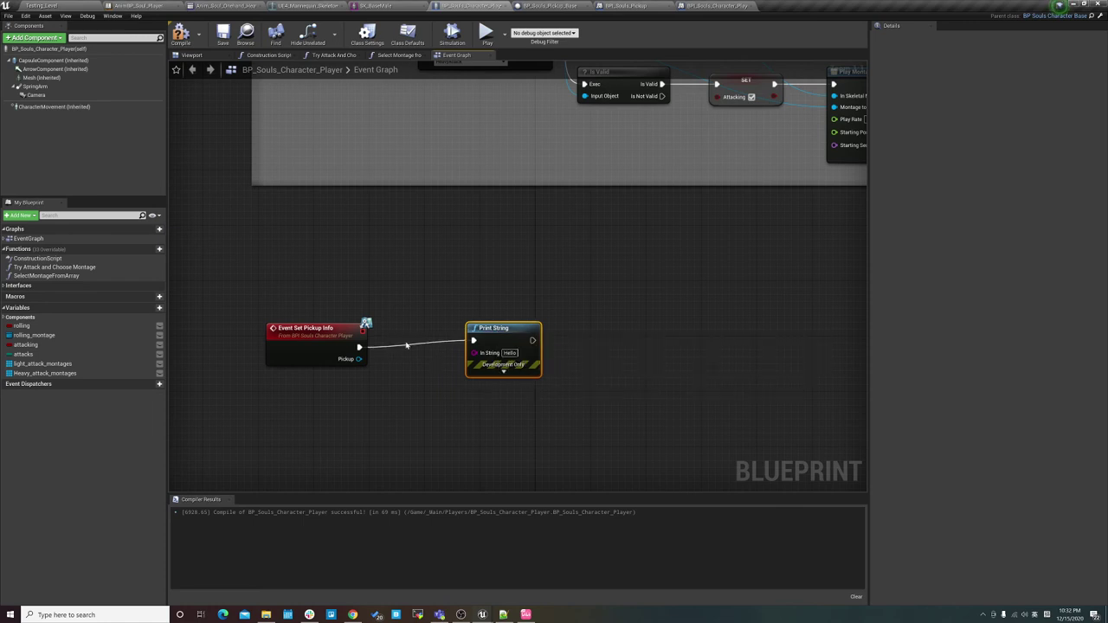
Step: Convert the event's Pickup with ToString (Object) and feed it into Print String's In String
drag(350, 363, 381, 434)
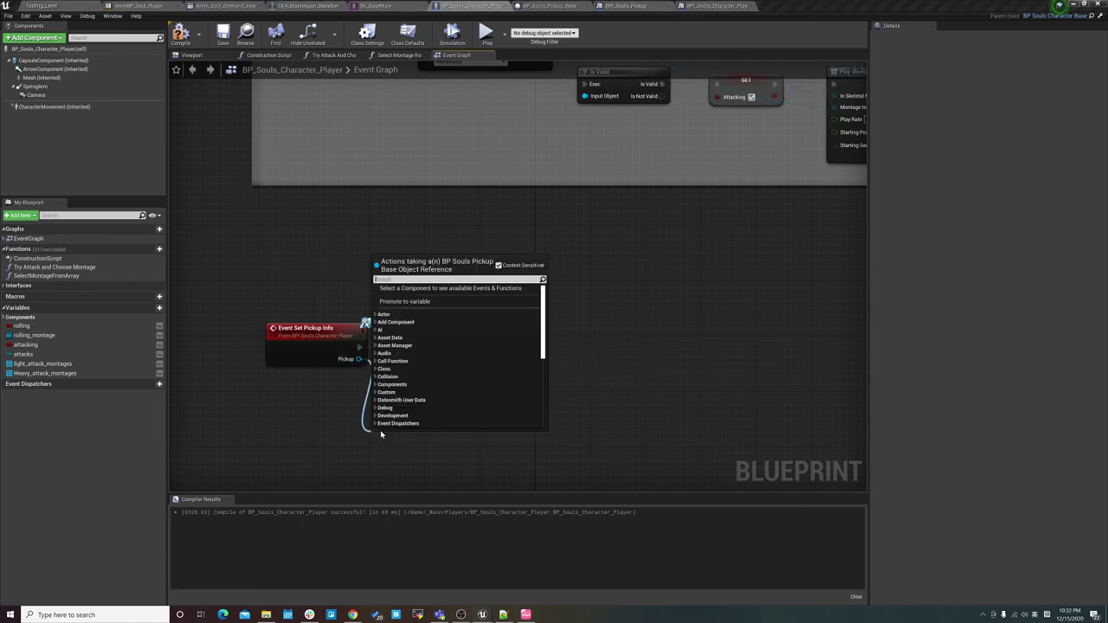
text(tos)
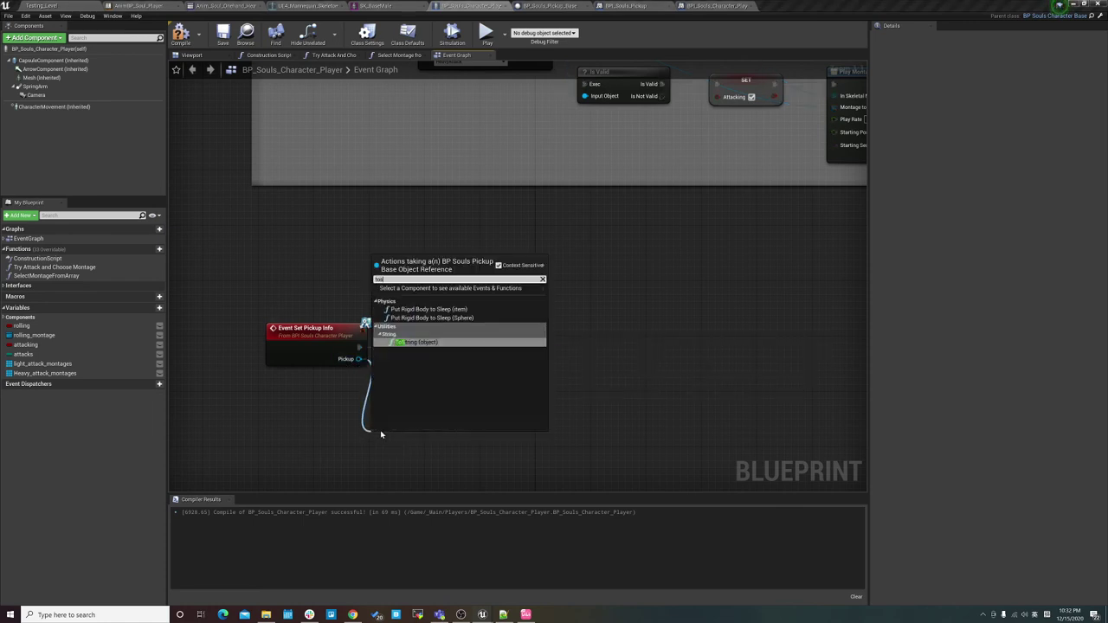
key(Return)
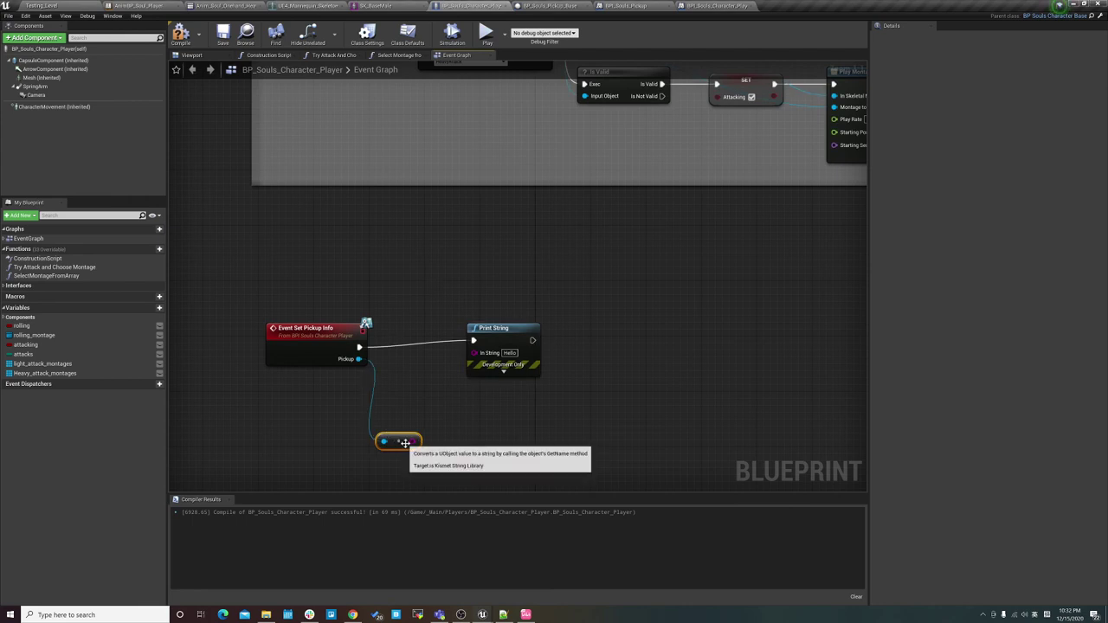
drag(412, 442, 483, 355)
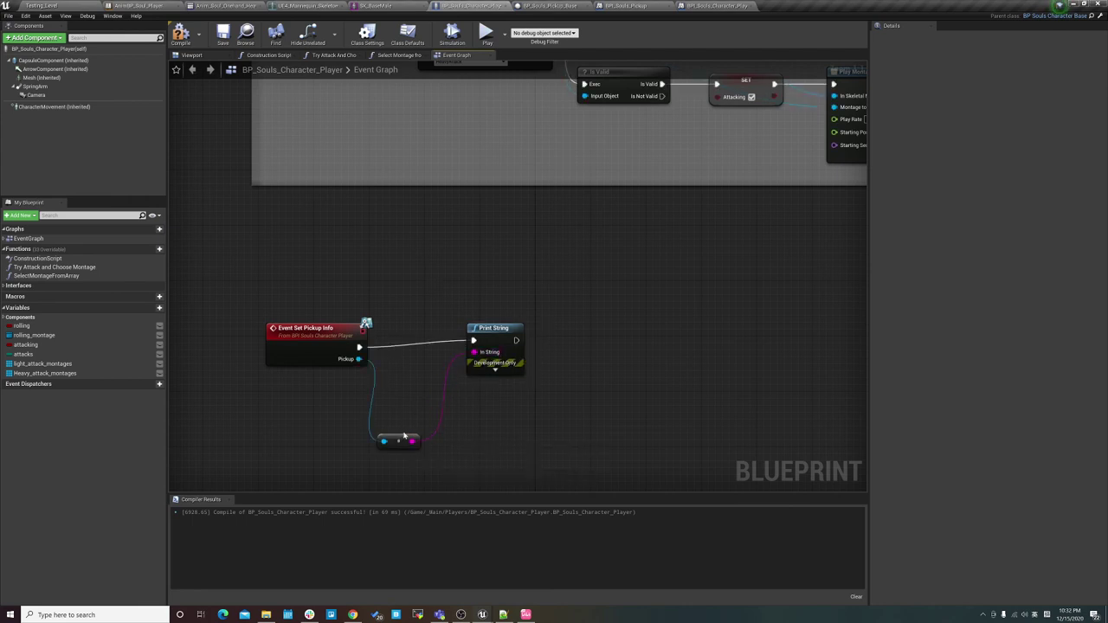
drag(404, 436, 410, 416)
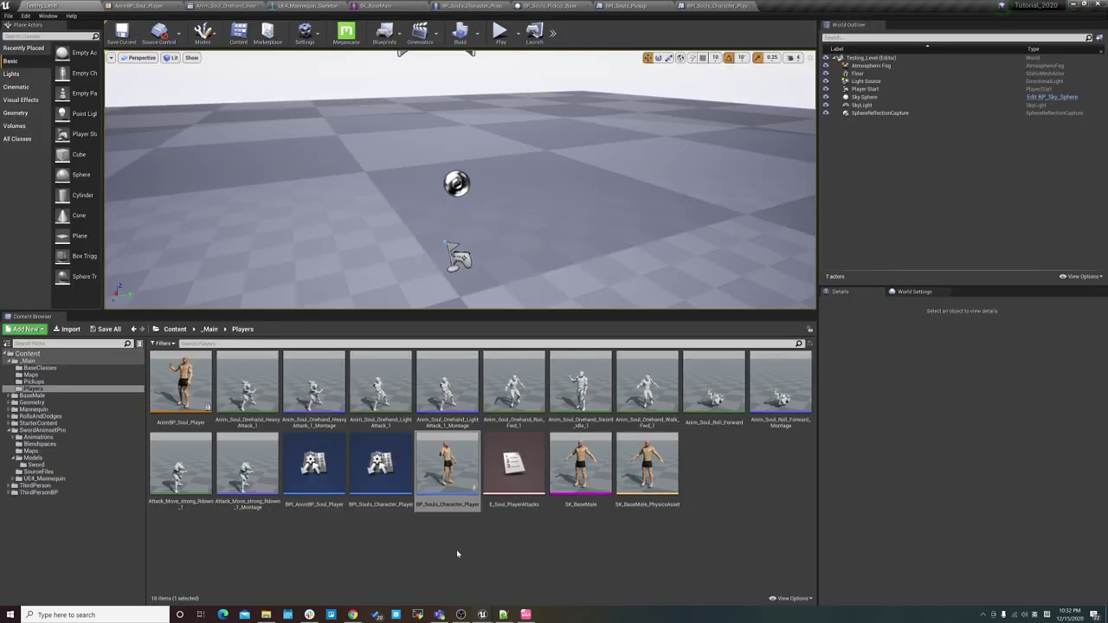
Step: Browse to the BaseClasses folder and select BP_Souls_Pickup_Base
right_click(457, 554)
click(371, 544)
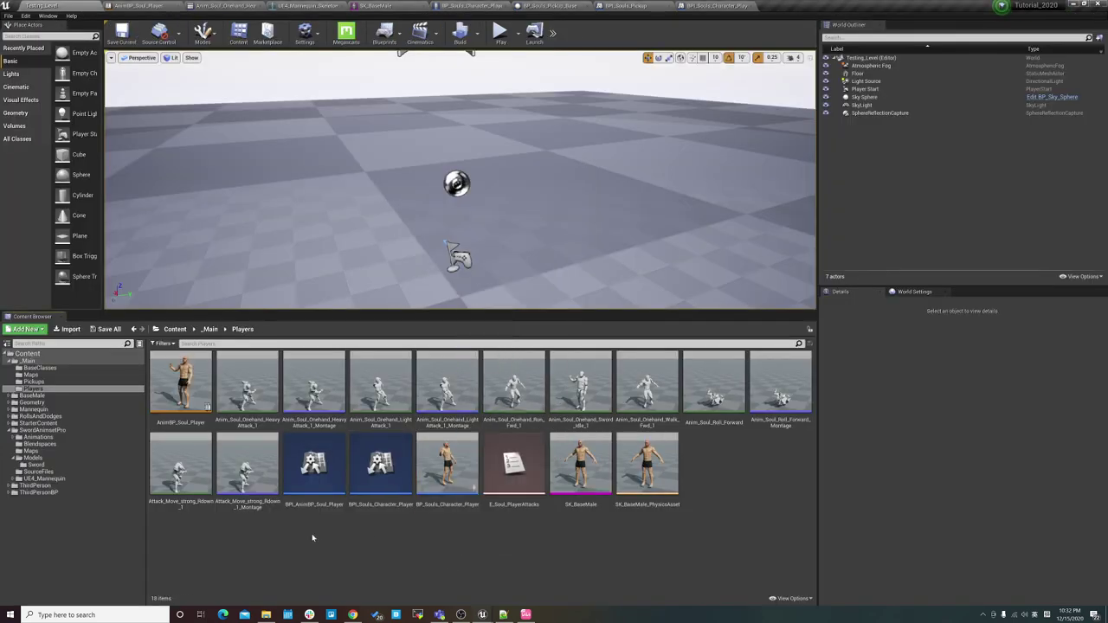
click(28, 382)
click(39, 389)
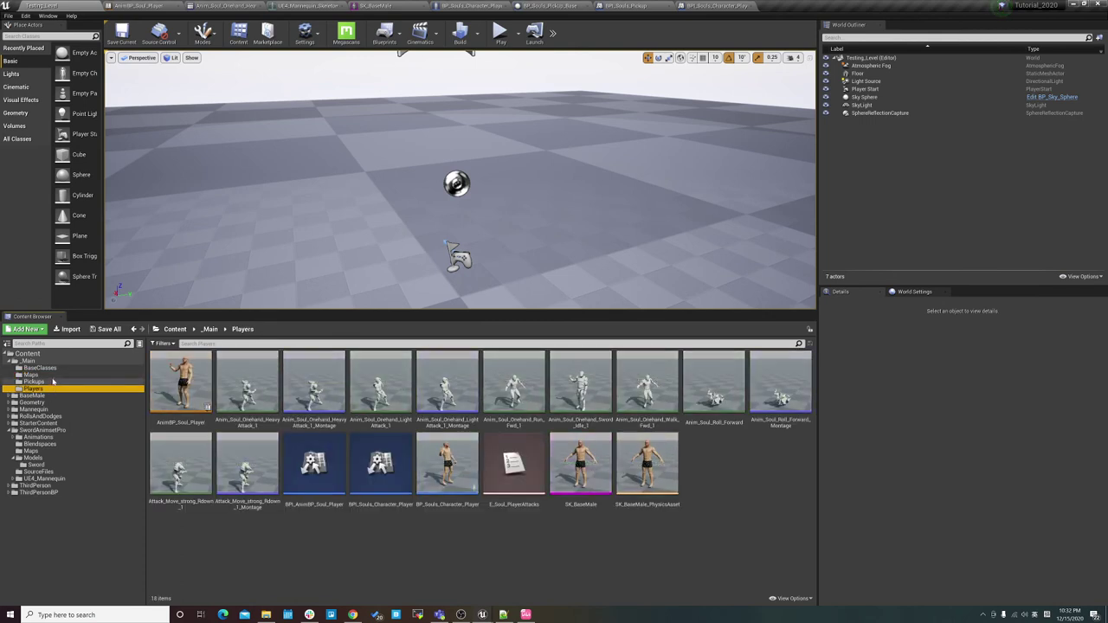
click(40, 368)
click(317, 402)
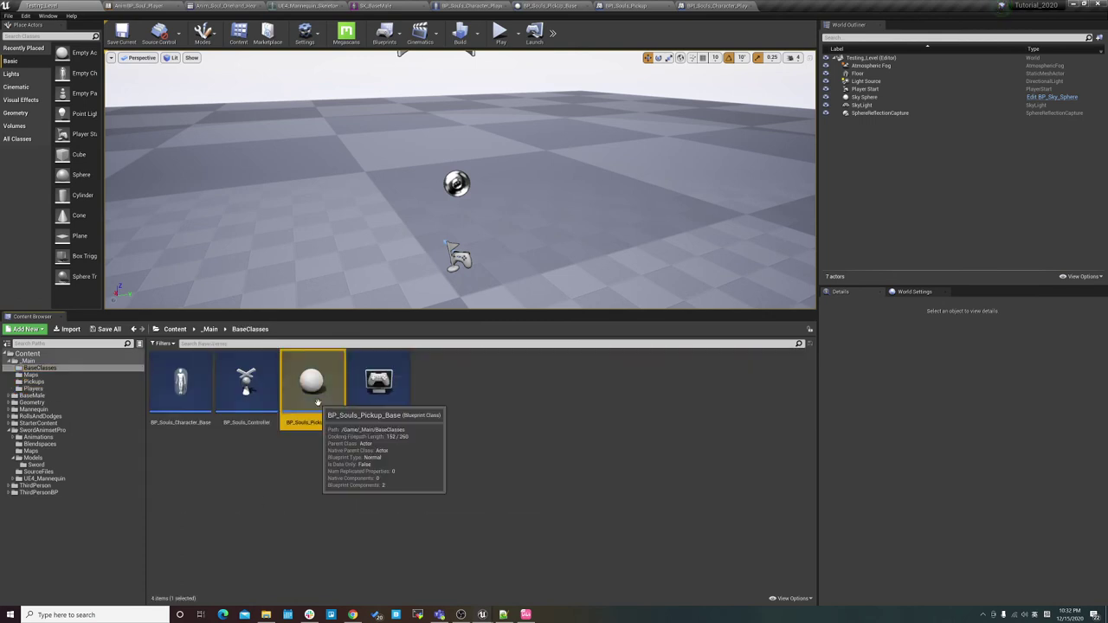
Step: Create a child Blueprint class of BP_Souls_Pickup_Base named BP_Souls_Pickup_Sword
right_click(317, 403)
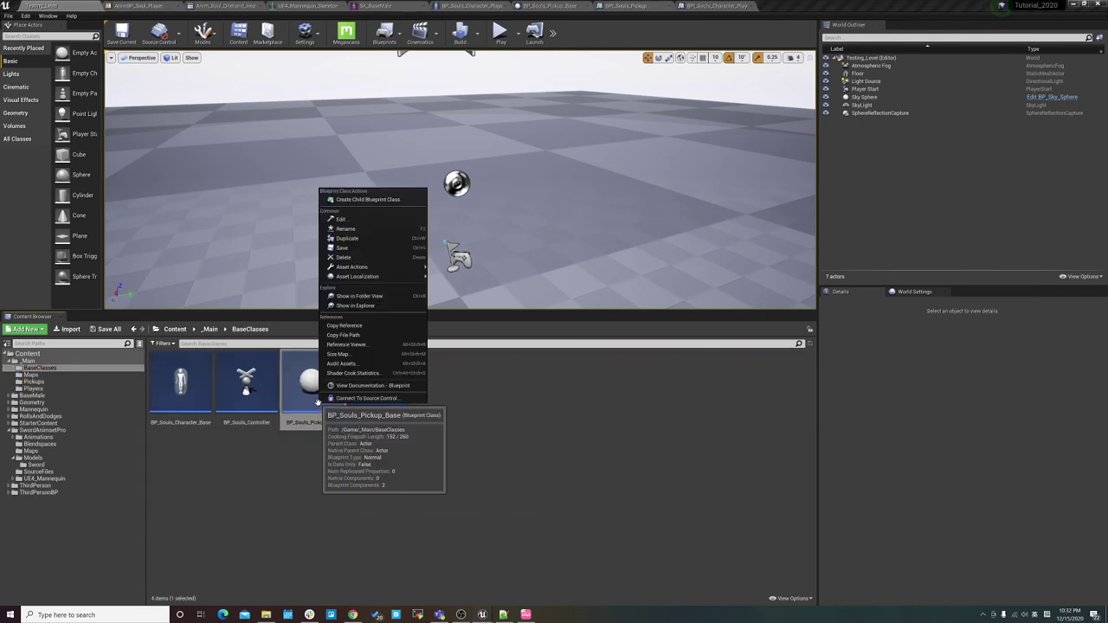
click(325, 470)
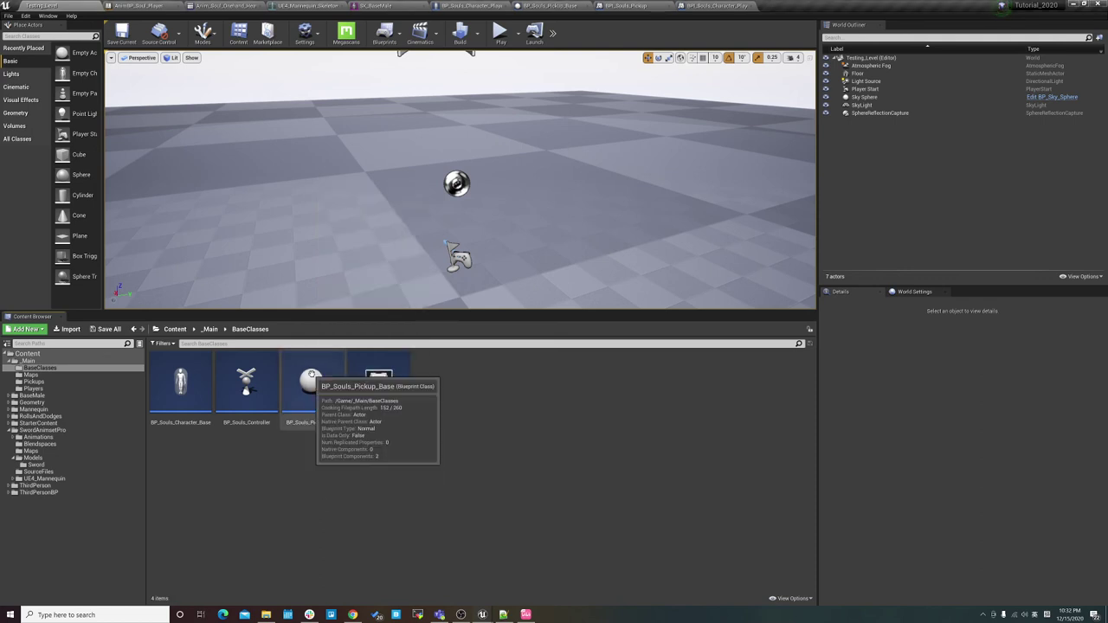
click(313, 378)
right_click(313, 378)
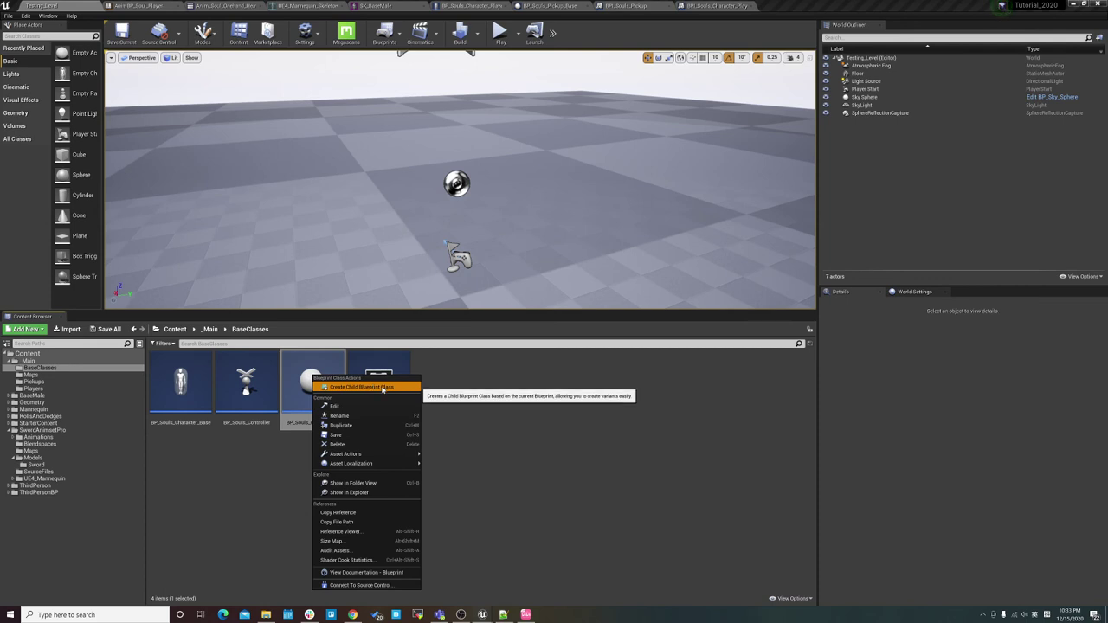
click(383, 388)
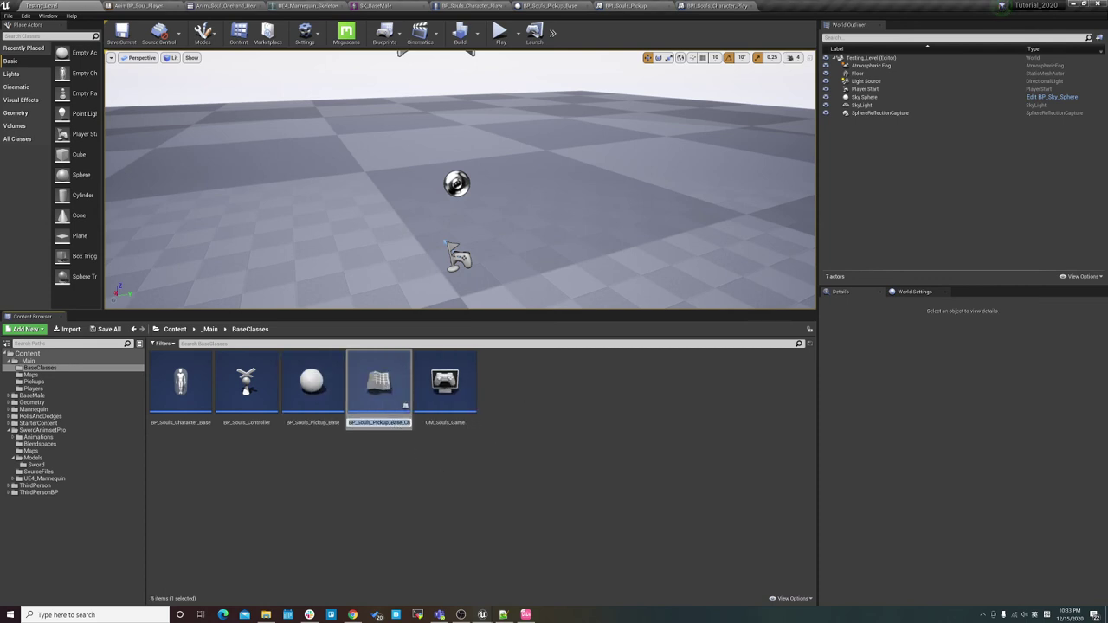
drag(386, 422, 410, 423)
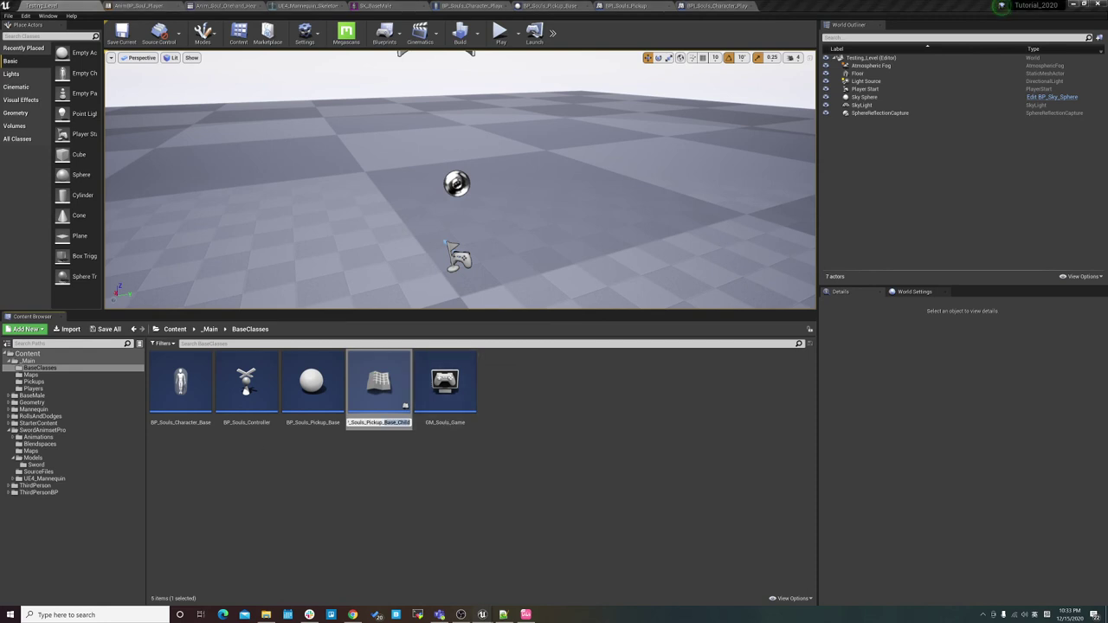
key(Return)
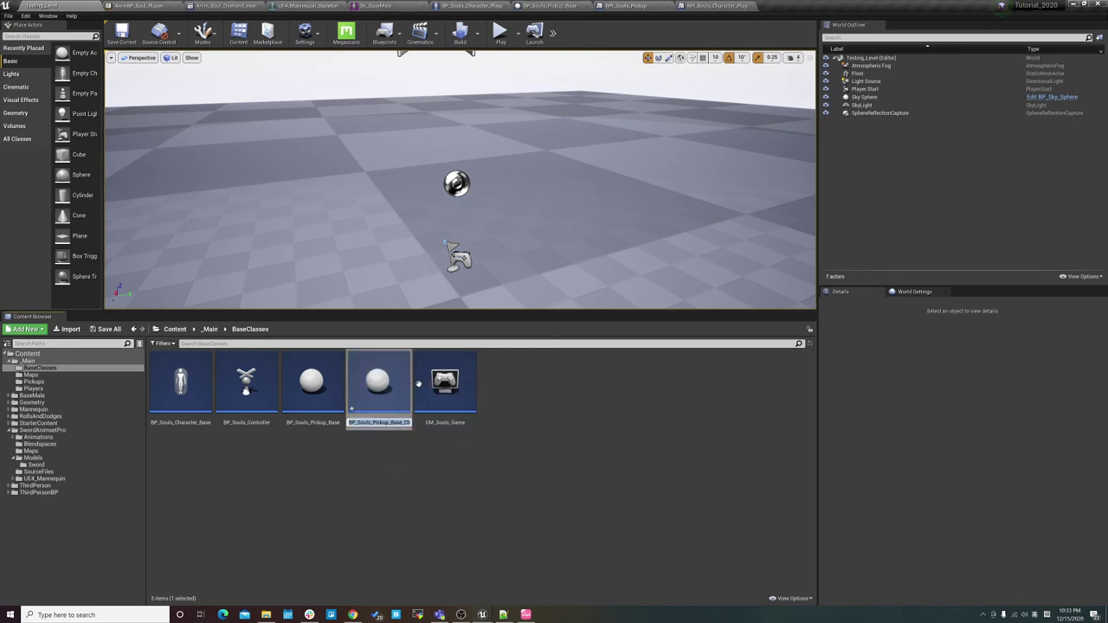
text(Sword)
key(Return)
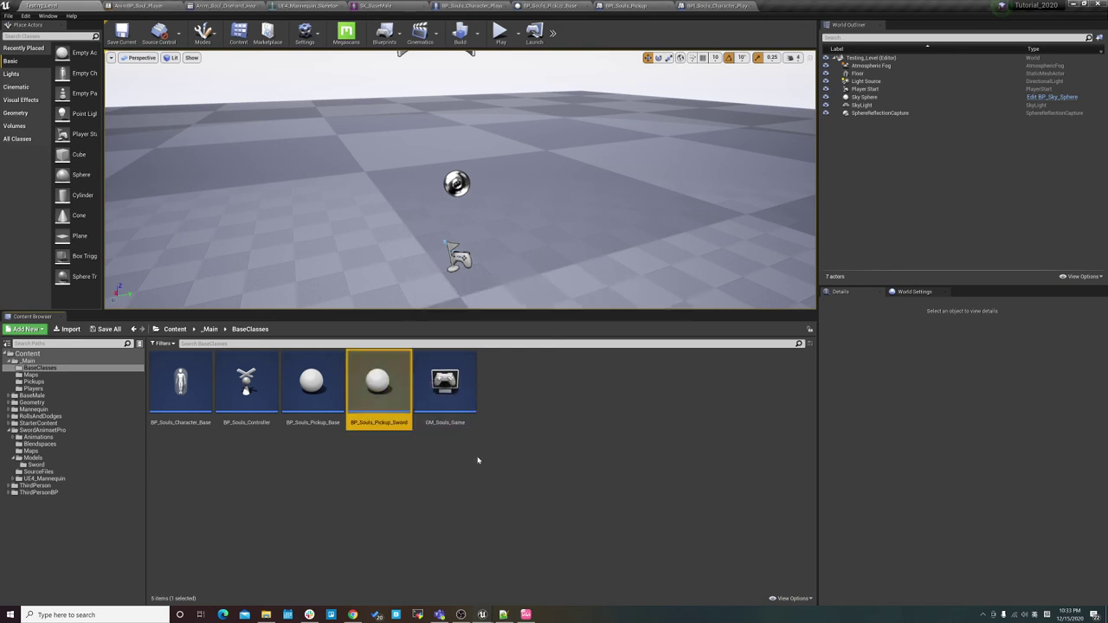
click(477, 460)
Step: Open BP_Souls_Pickup_Sword and inspect its inherited Item mesh component
double_click(377, 381)
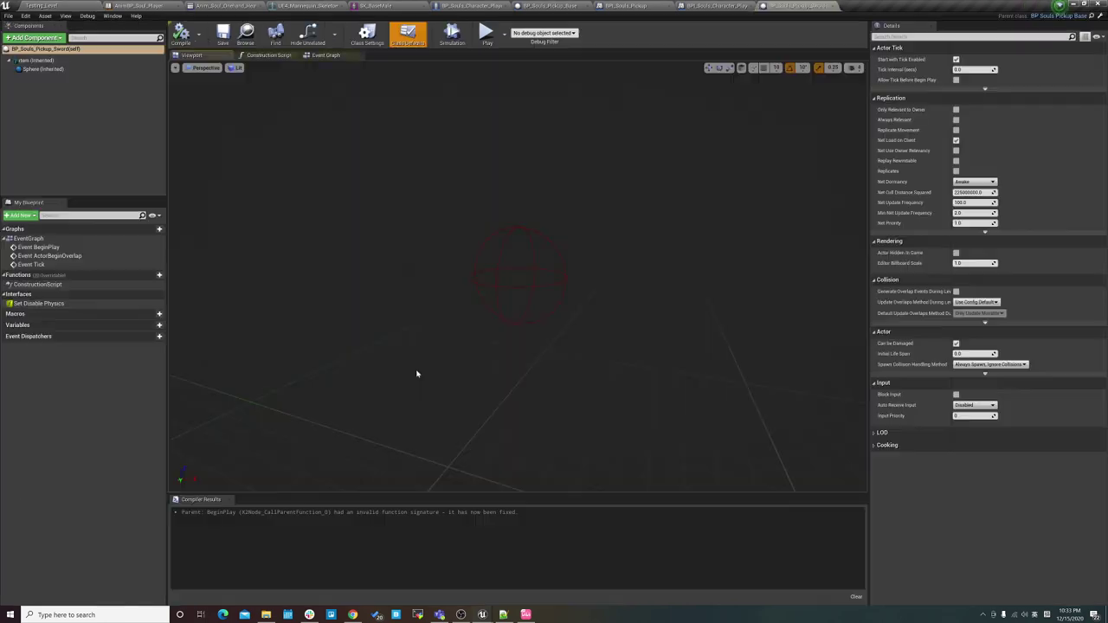
click(36, 60)
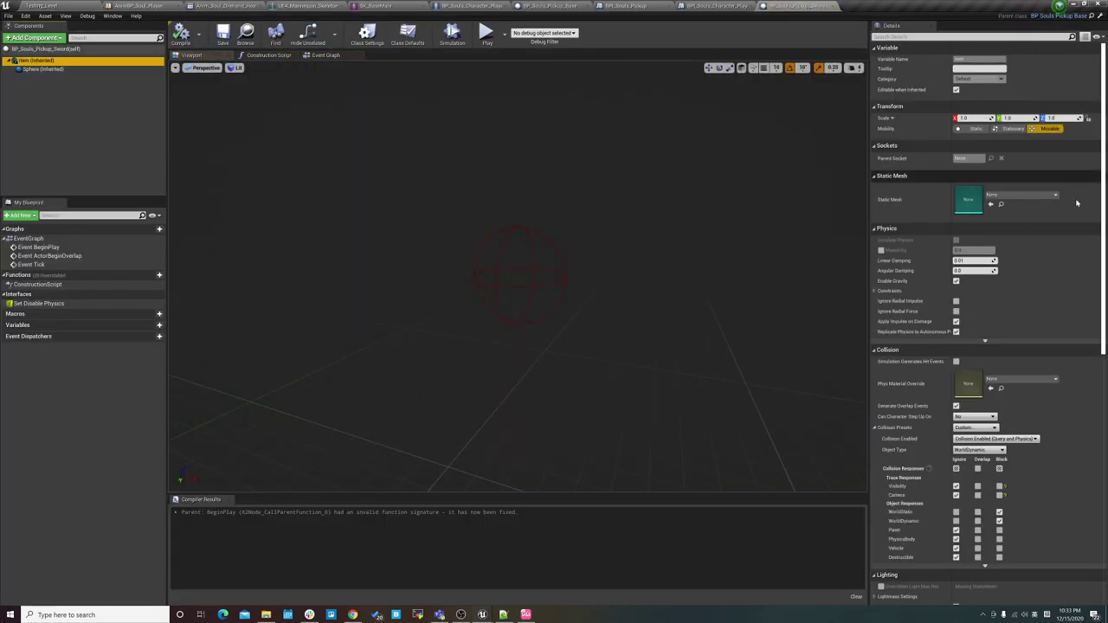
click(38, 4)
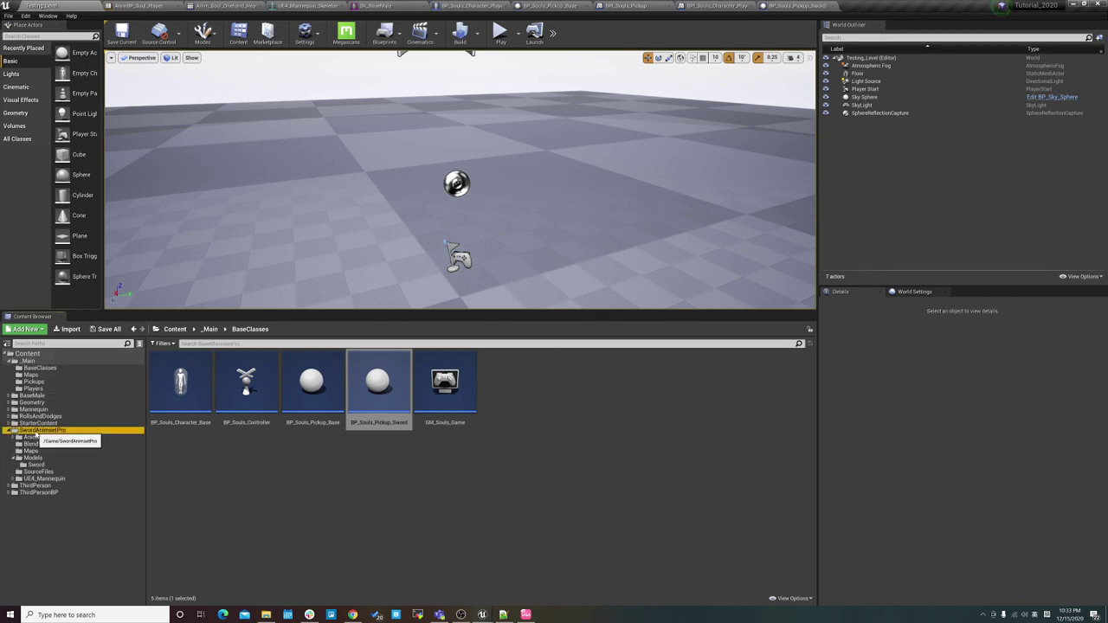
Step: Copy the Sword mesh from SwordAnimsetPro/Models/Sword into the _Main/Pickups folder
click(36, 430)
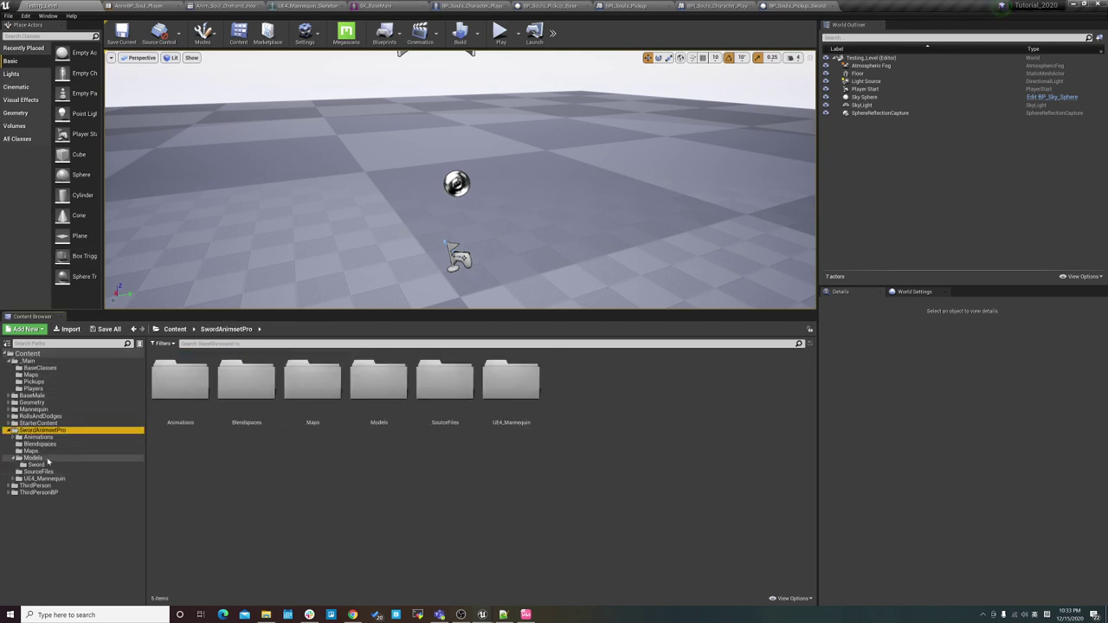
click(44, 465)
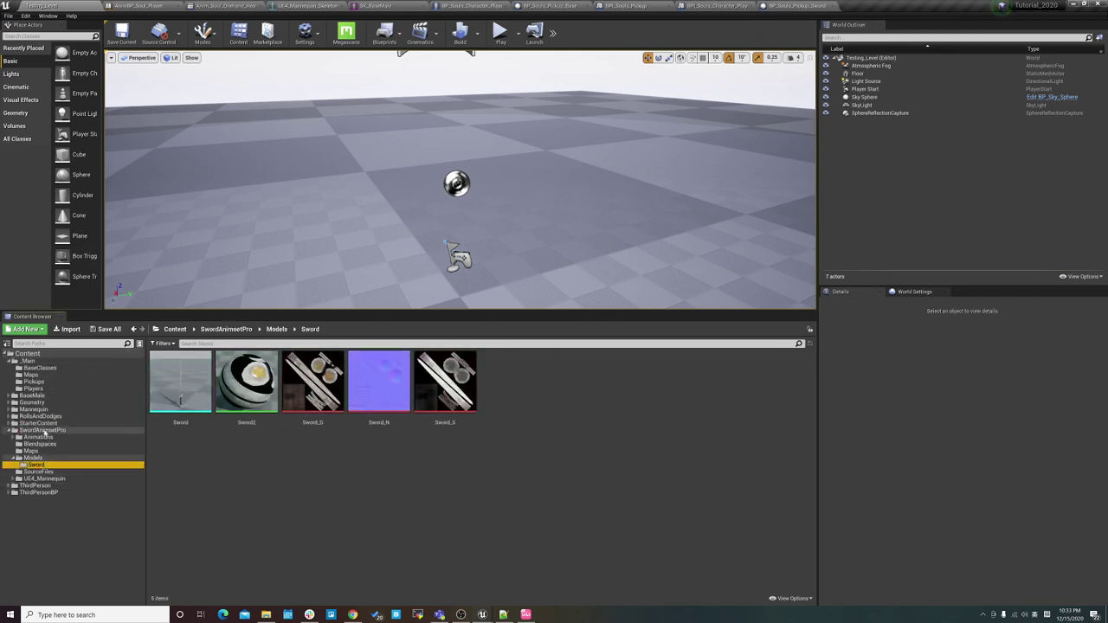
drag(180, 385, 73, 387)
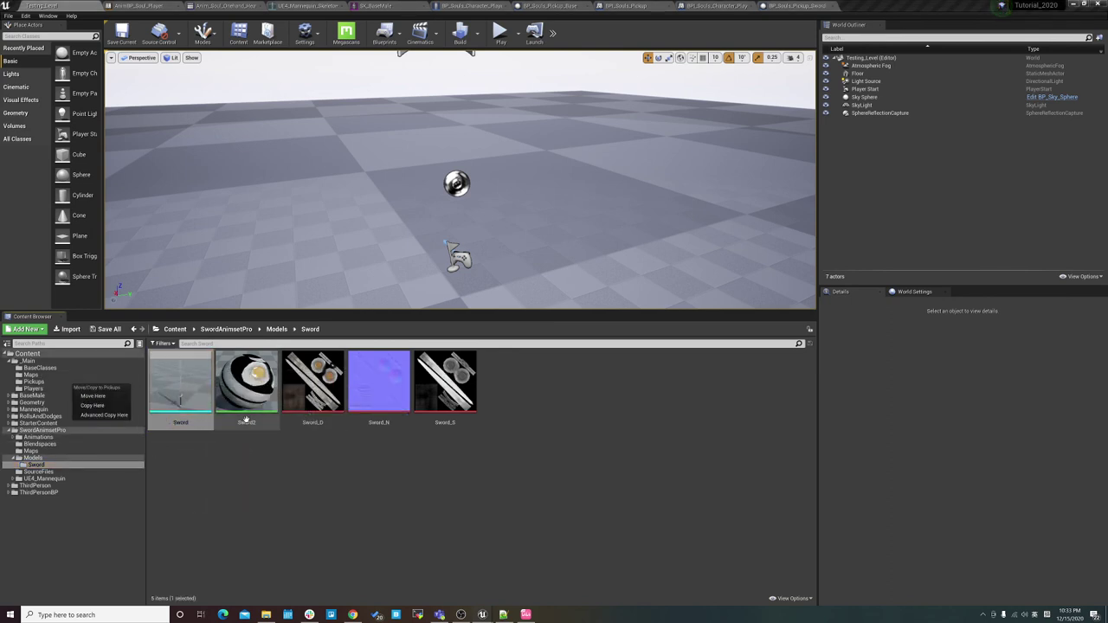
click(94, 405)
click(33, 382)
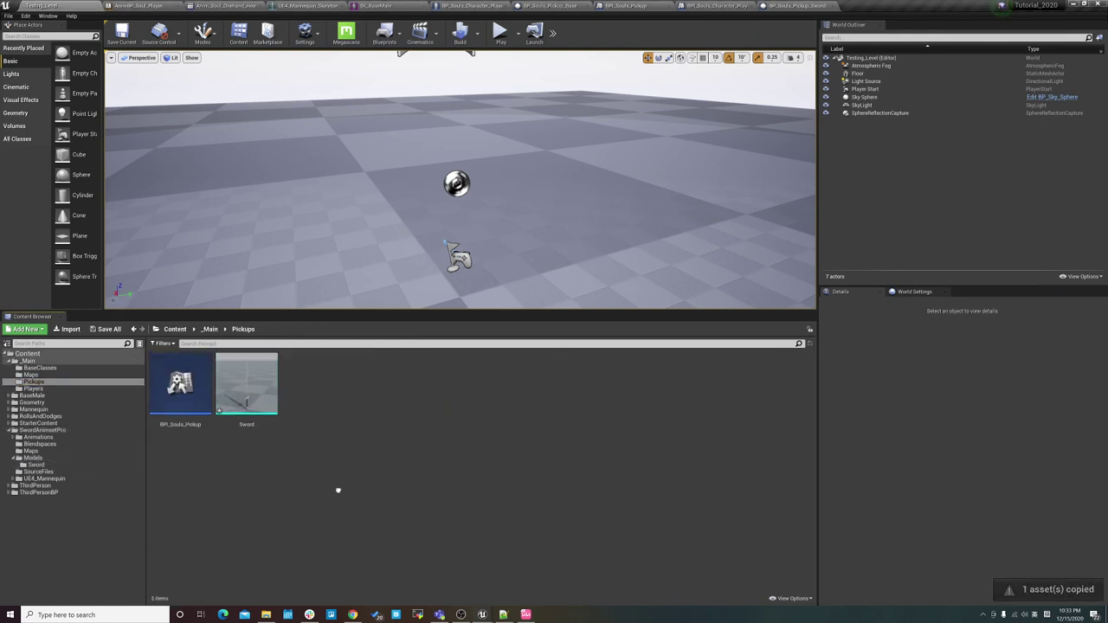
Step: Add a box simplified collision to the copied Sword mesh and return to the level editor
double_click(247, 381)
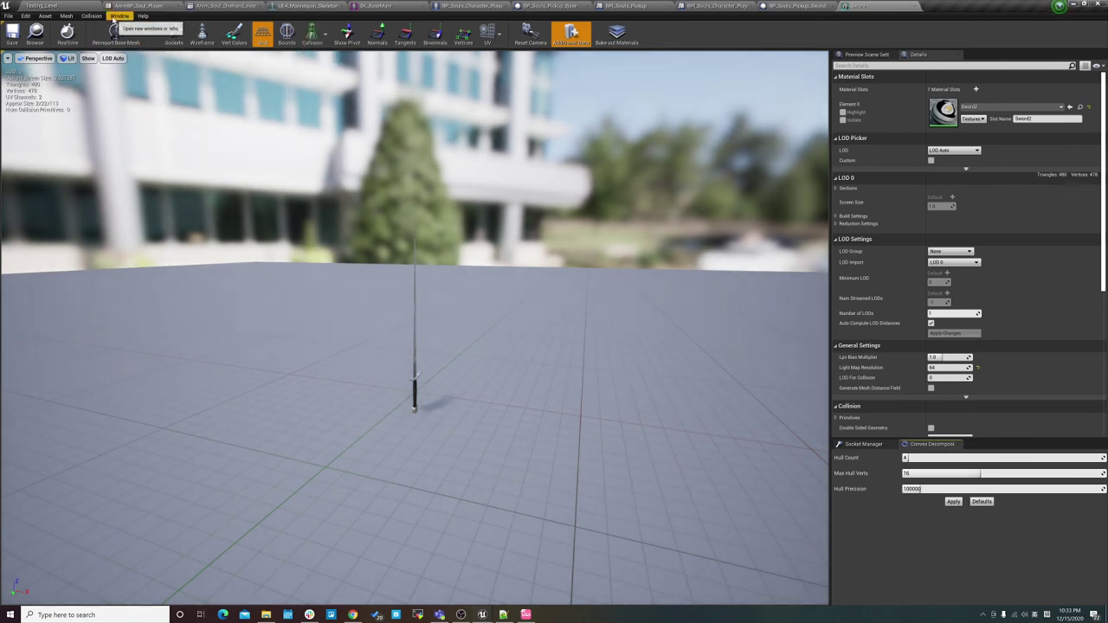
click(91, 16)
mouse_move(143, 16)
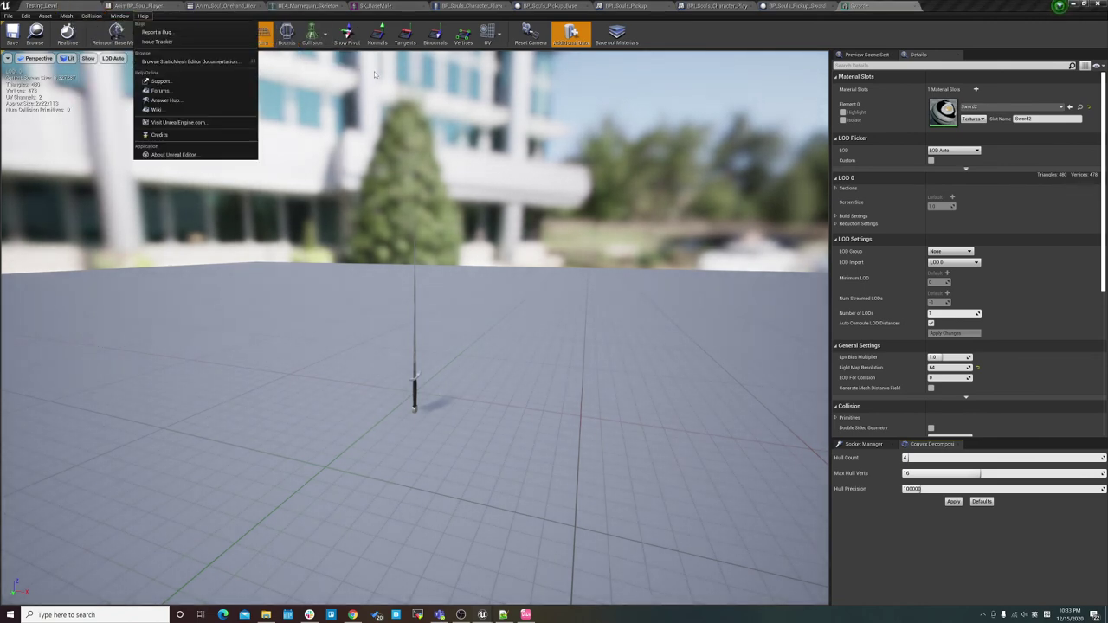
click(413, 320)
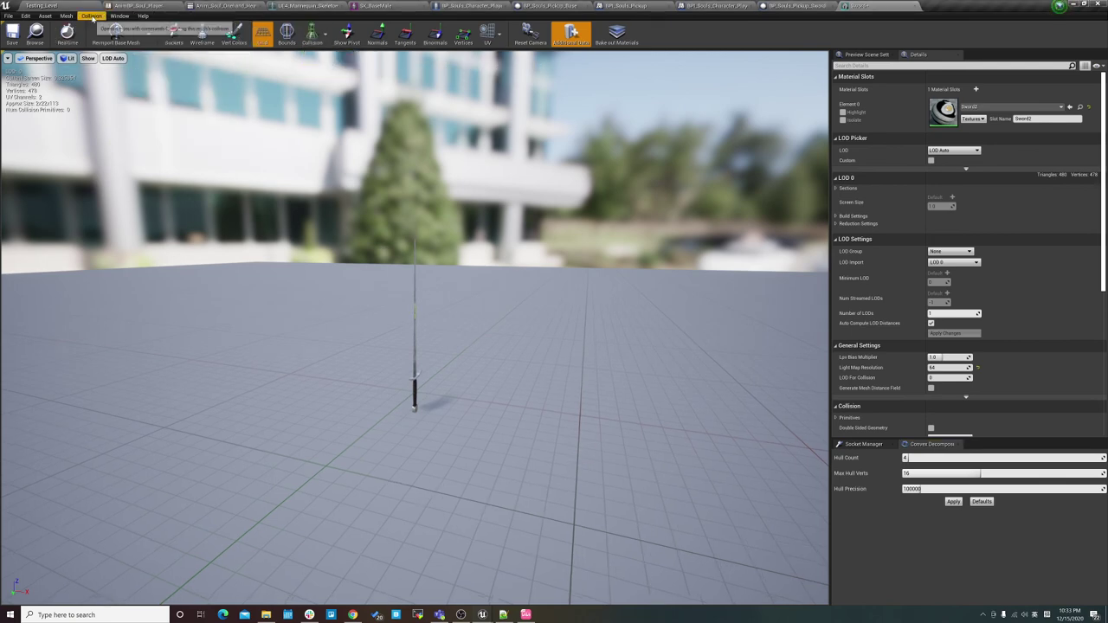
click(91, 16)
click(92, 16)
click(92, 16)
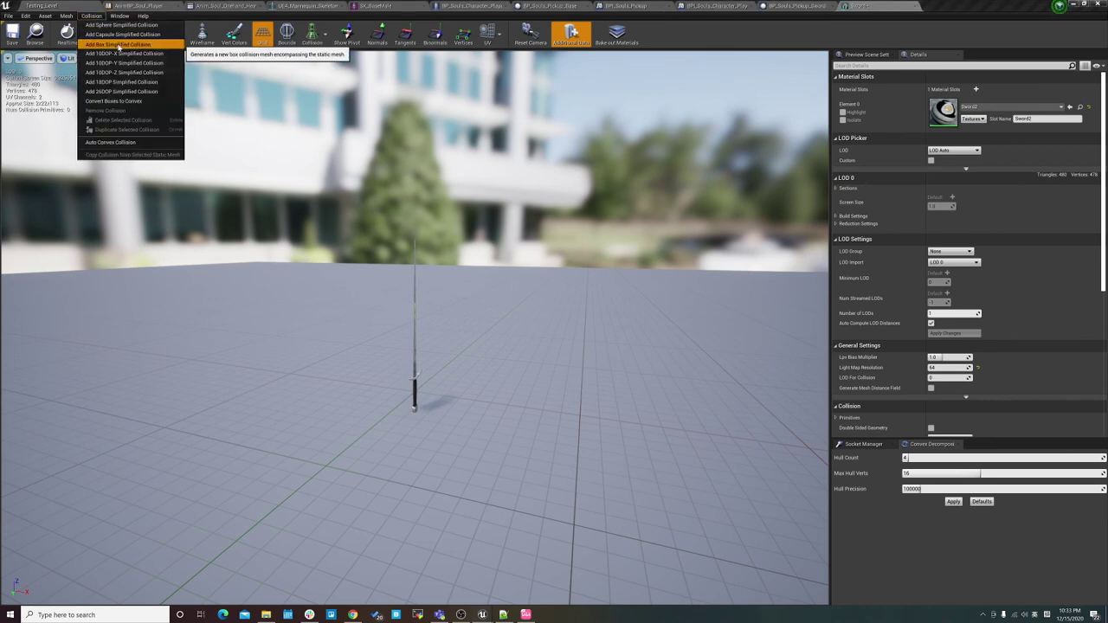
click(118, 44)
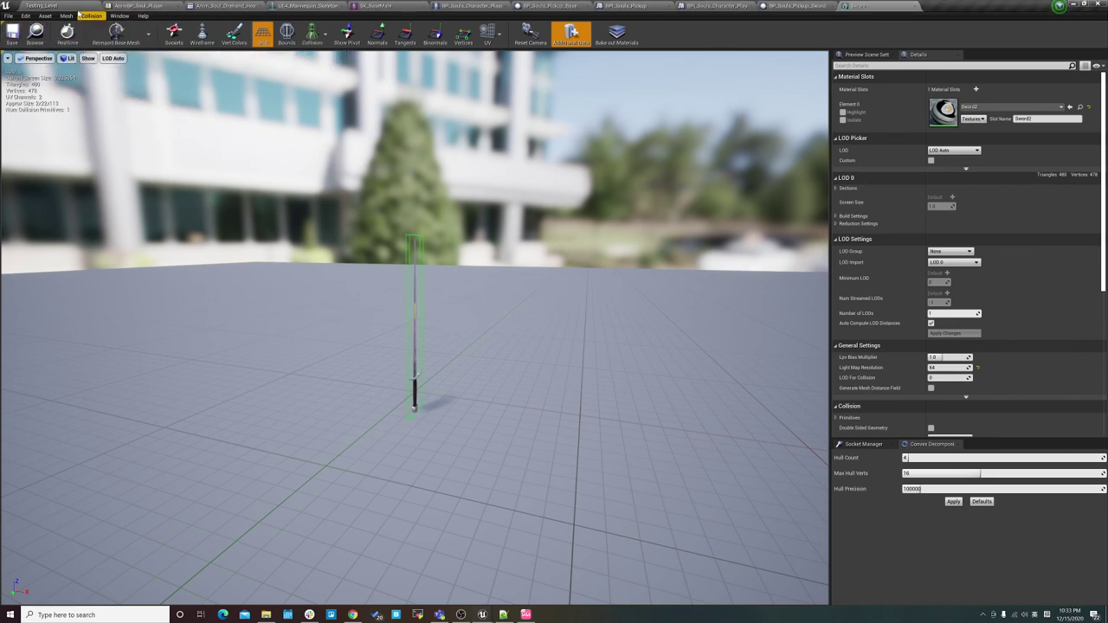
click(52, 5)
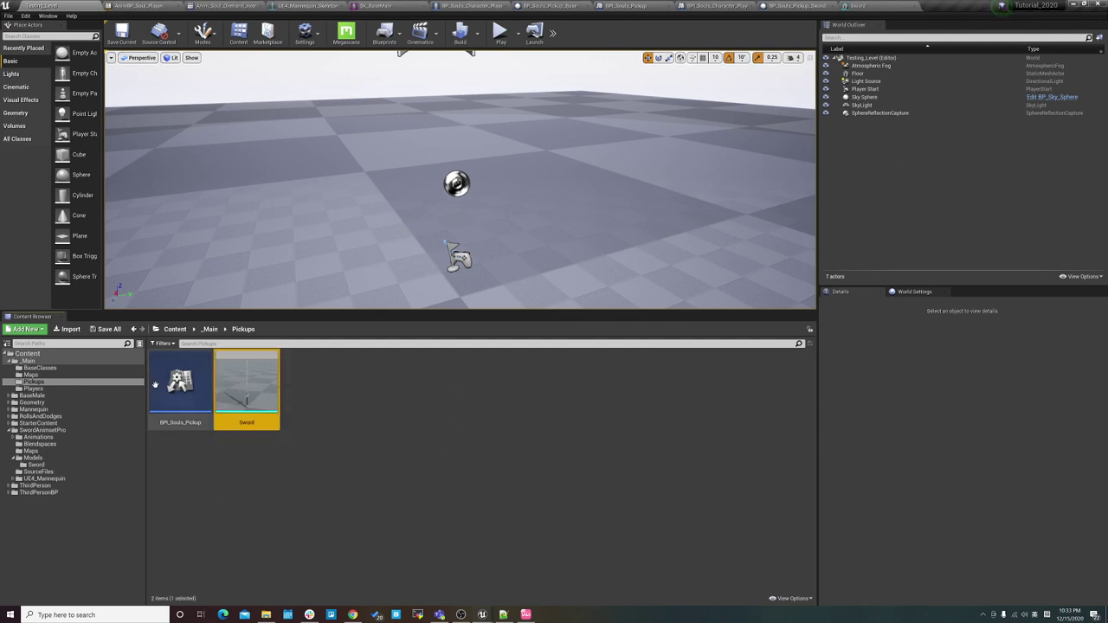
Step: Move BP_Souls_Pickup_Sword from BaseClasses into Pickups and open it in the Blueprint editor
click(71, 378)
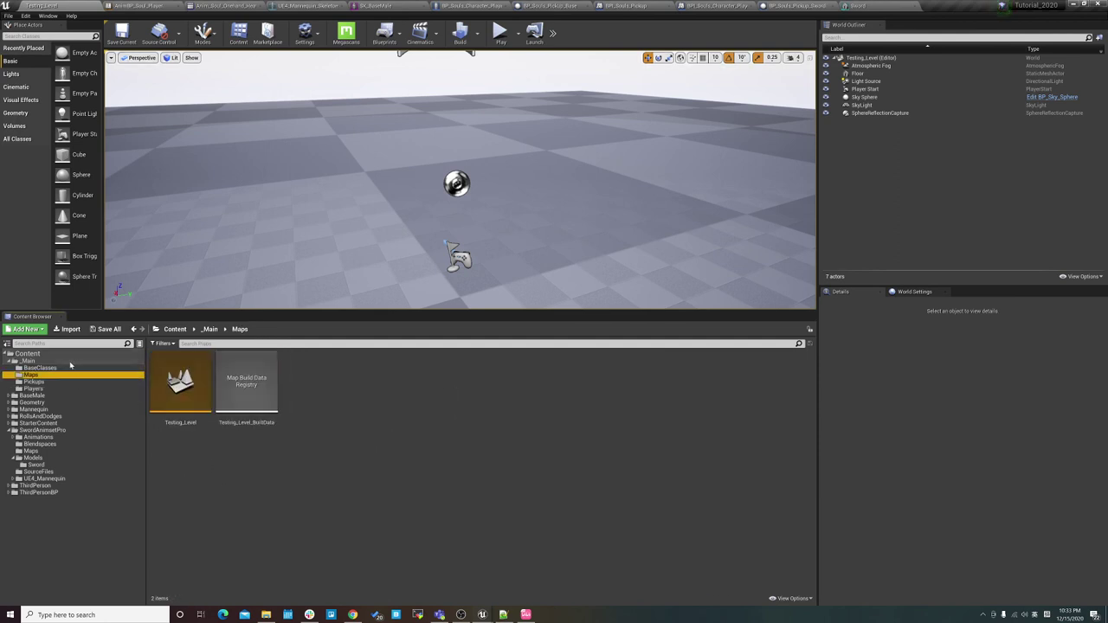
click(40, 368)
drag(377, 382, 88, 383)
click(104, 394)
click(39, 382)
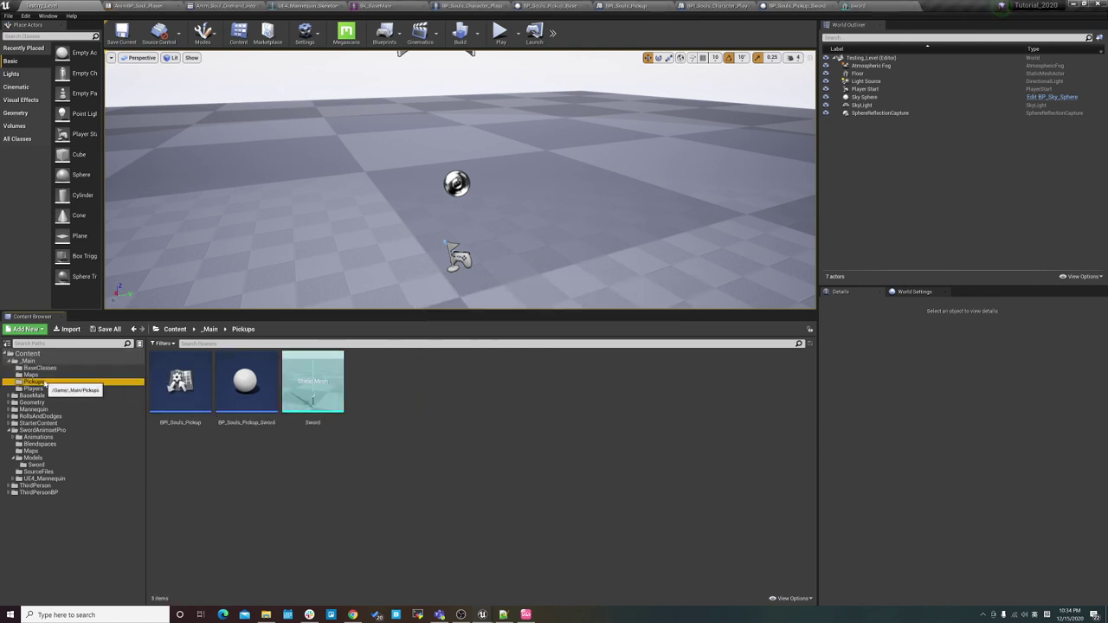
double_click(245, 385)
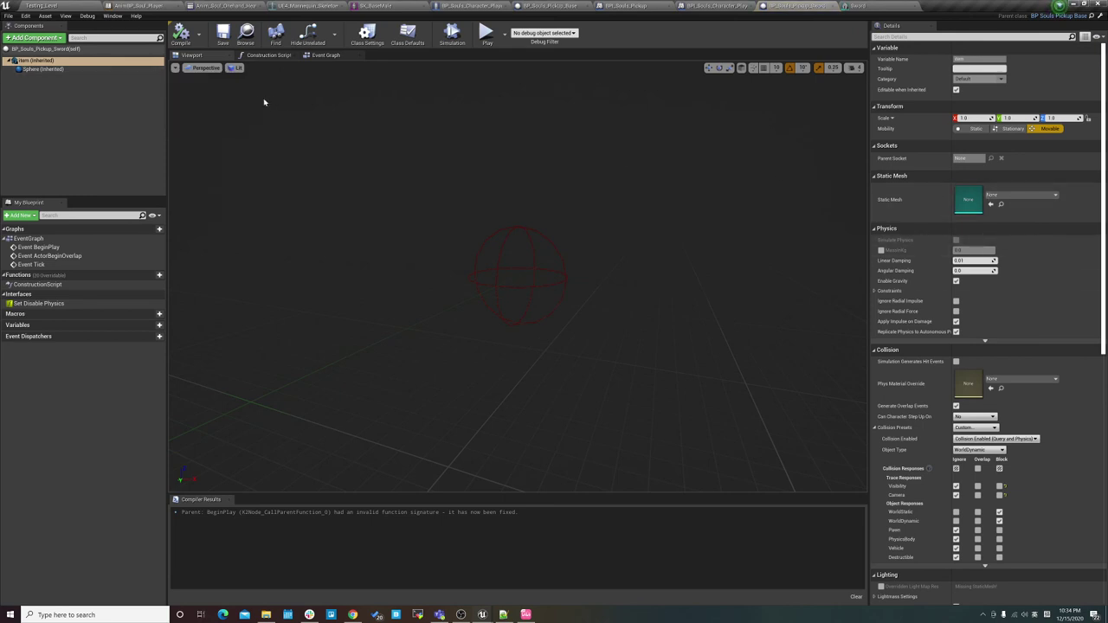
Step: Set the inherited Item component's Static Mesh to Sword and compile the sword pickup
click(38, 61)
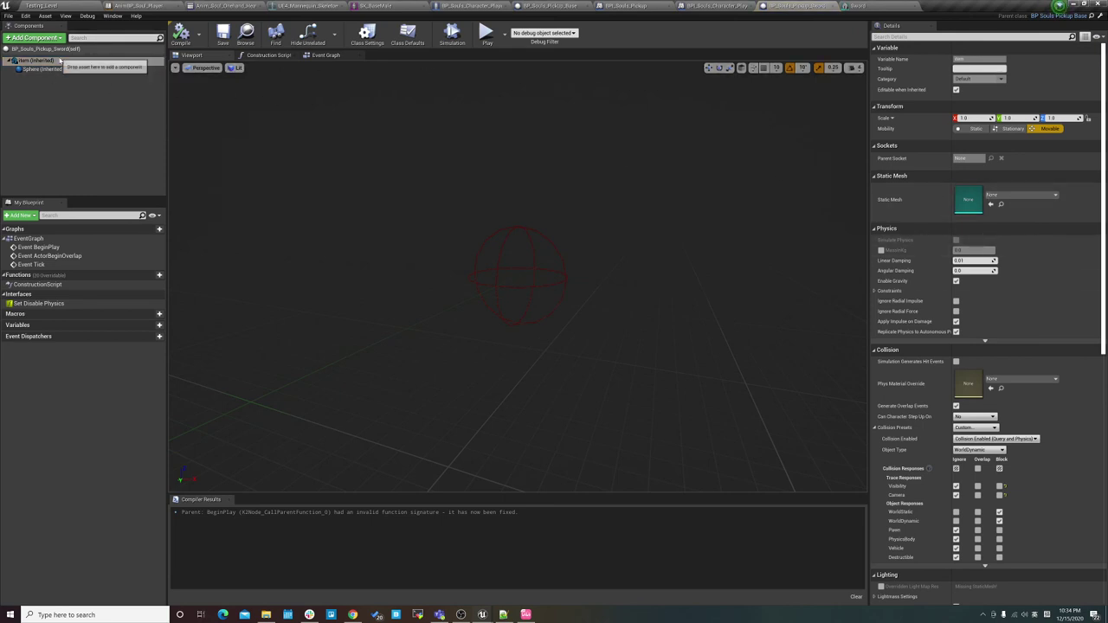
click(1008, 196)
text(word)
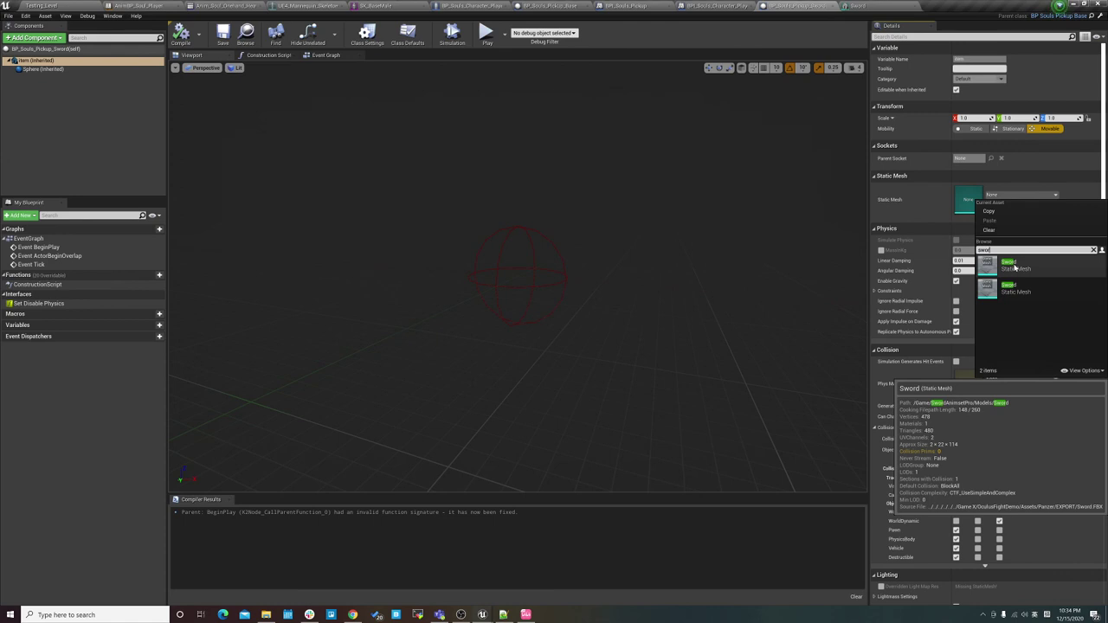
click(1011, 281)
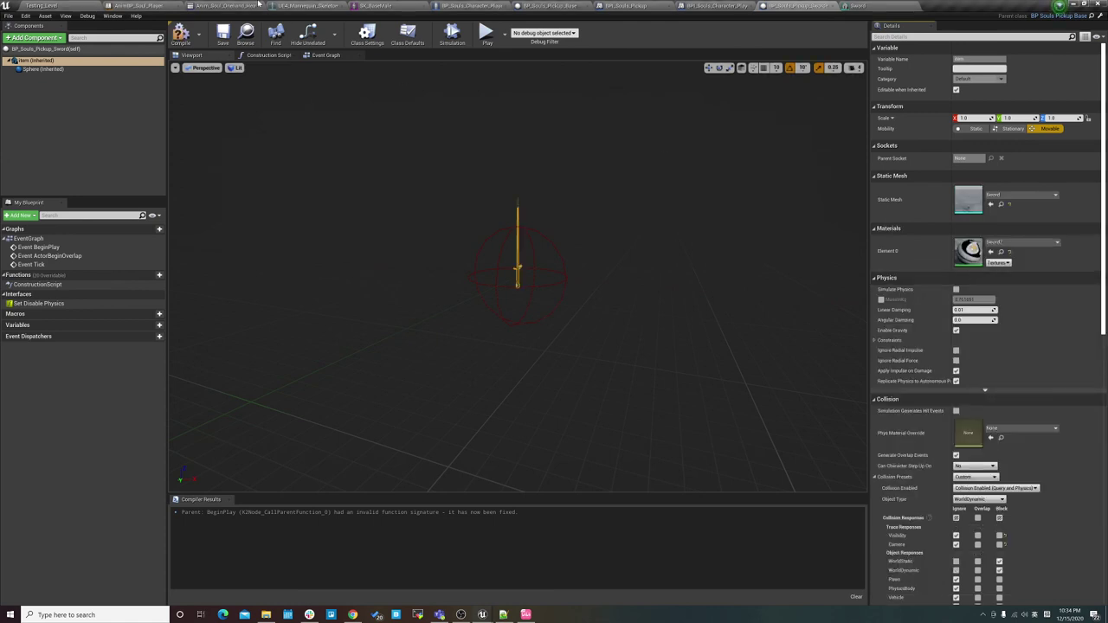
click(181, 35)
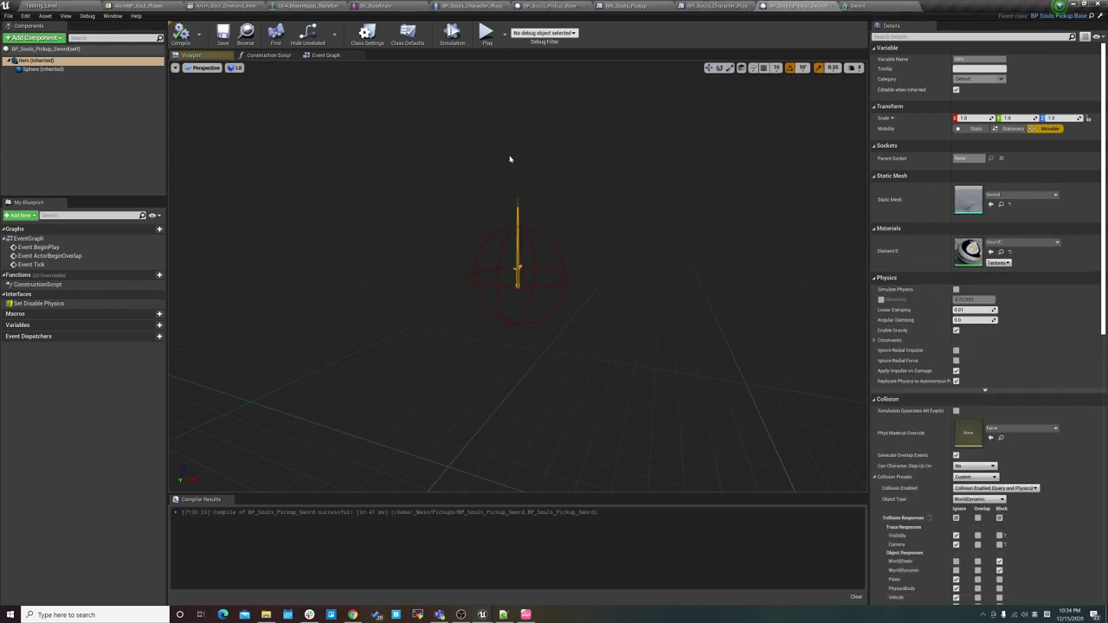
scroll(918, 377, down, 2)
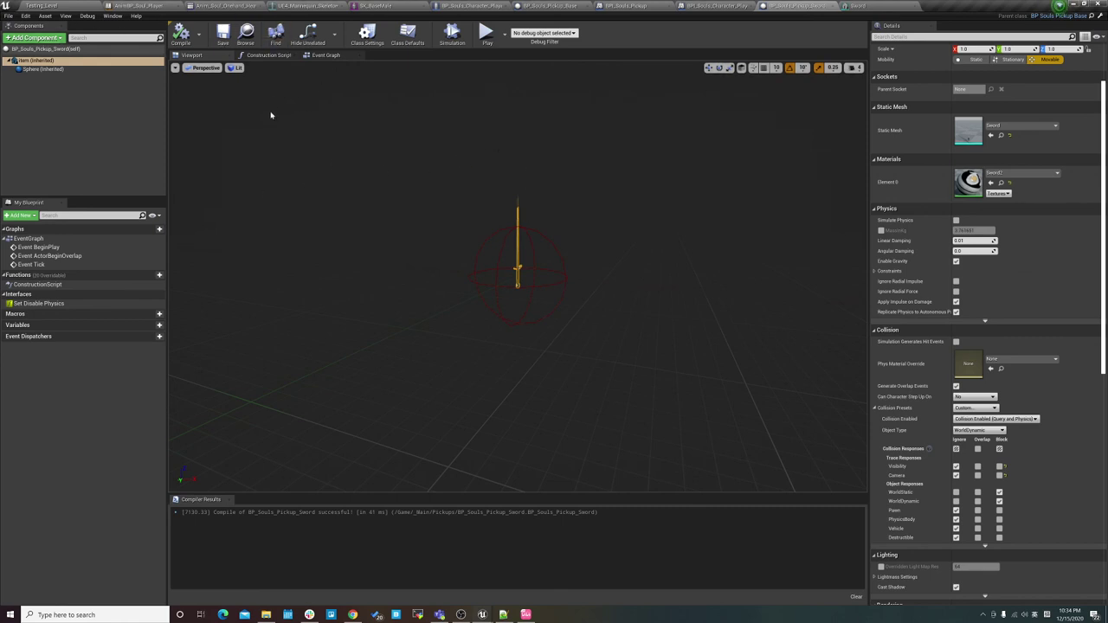
click(57, 6)
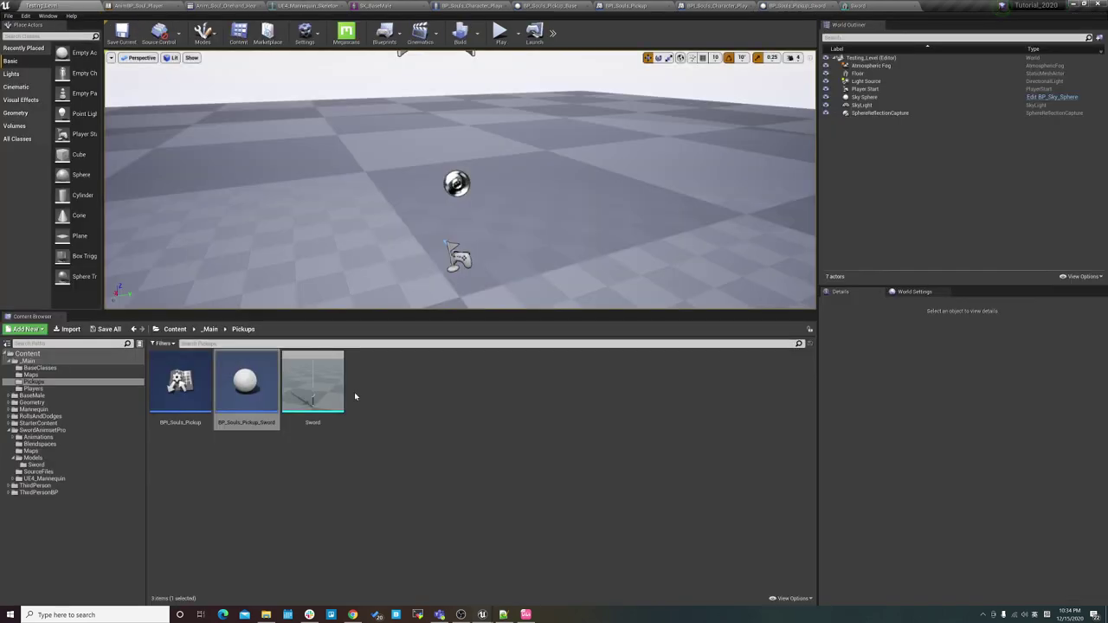
Step: Place a BP_Souls_Pickup_Sword actor on the floor beside the player start
right_click(445, 413)
click(363, 487)
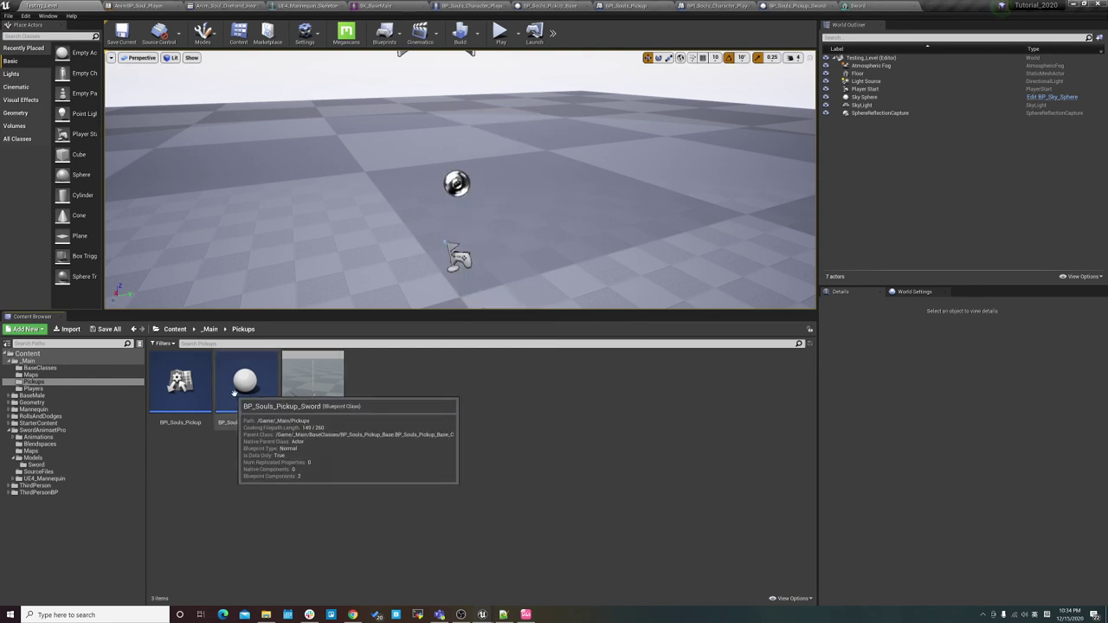
drag(245, 385, 518, 226)
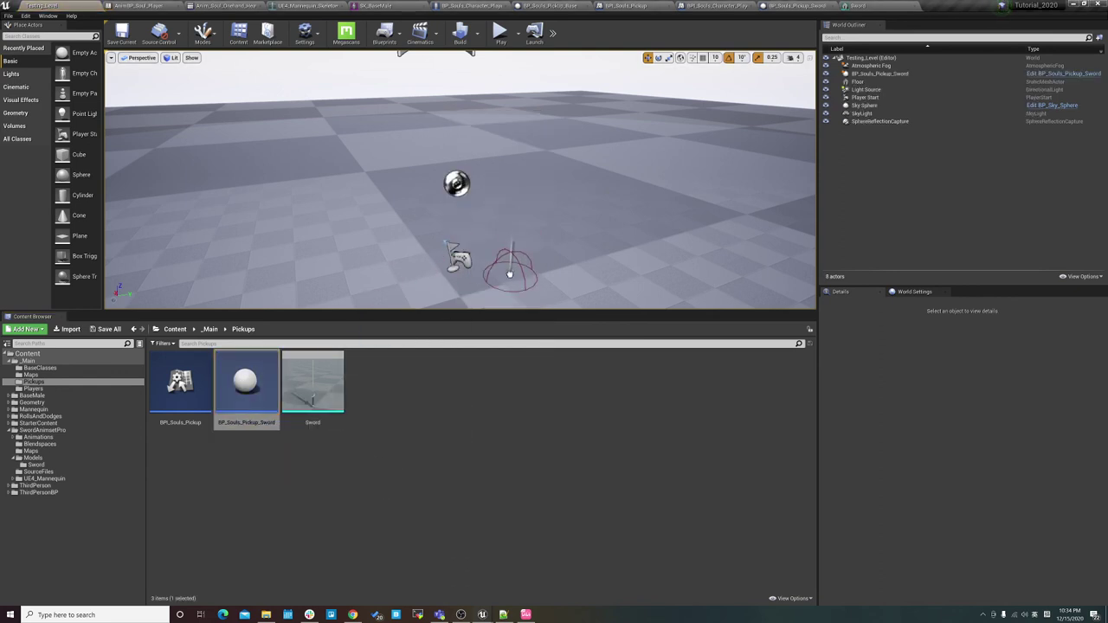
drag(508, 273, 512, 247)
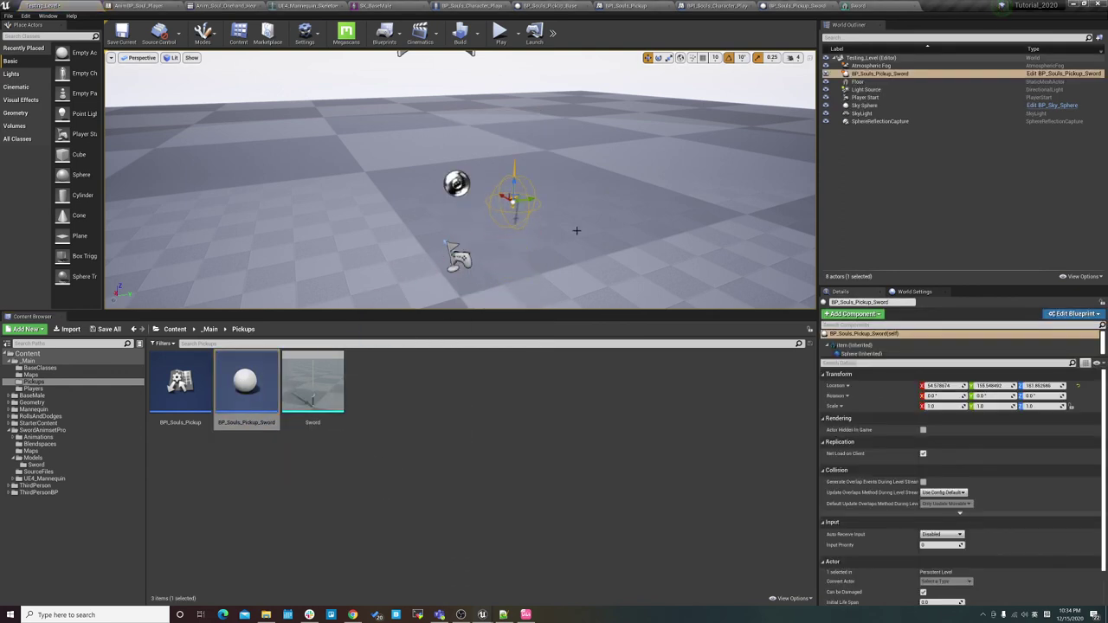
click(577, 230)
right_drag(577, 231, 598, 199)
Step: Play-test by running the character through the sword, confirming it prints BP_Souls_Pickup_Sword_2
click(501, 31)
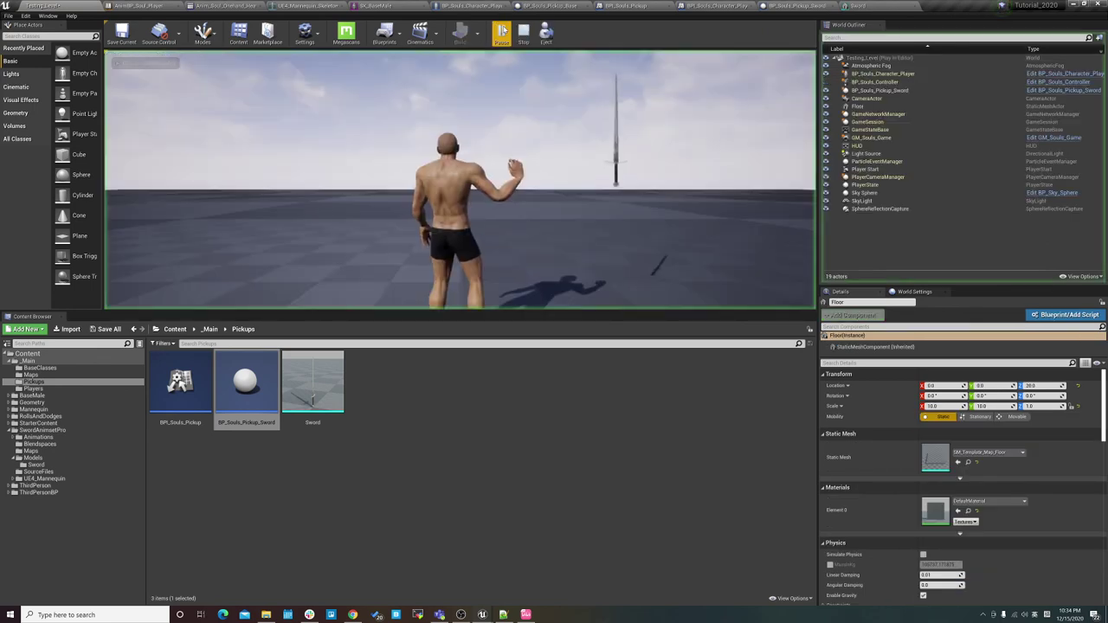
key(w)
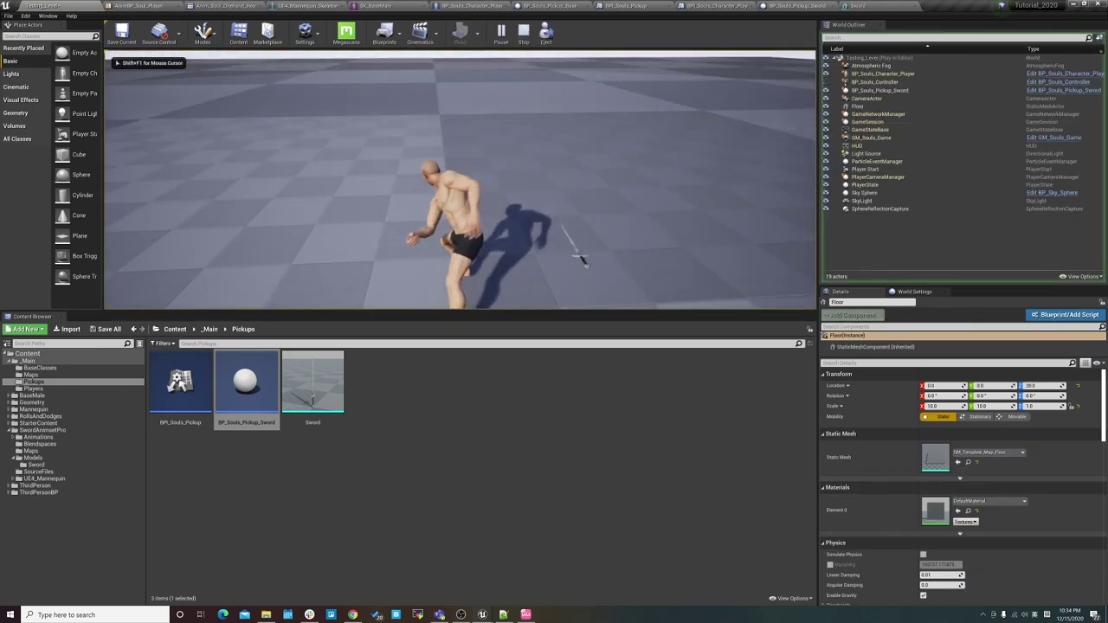
key(e)
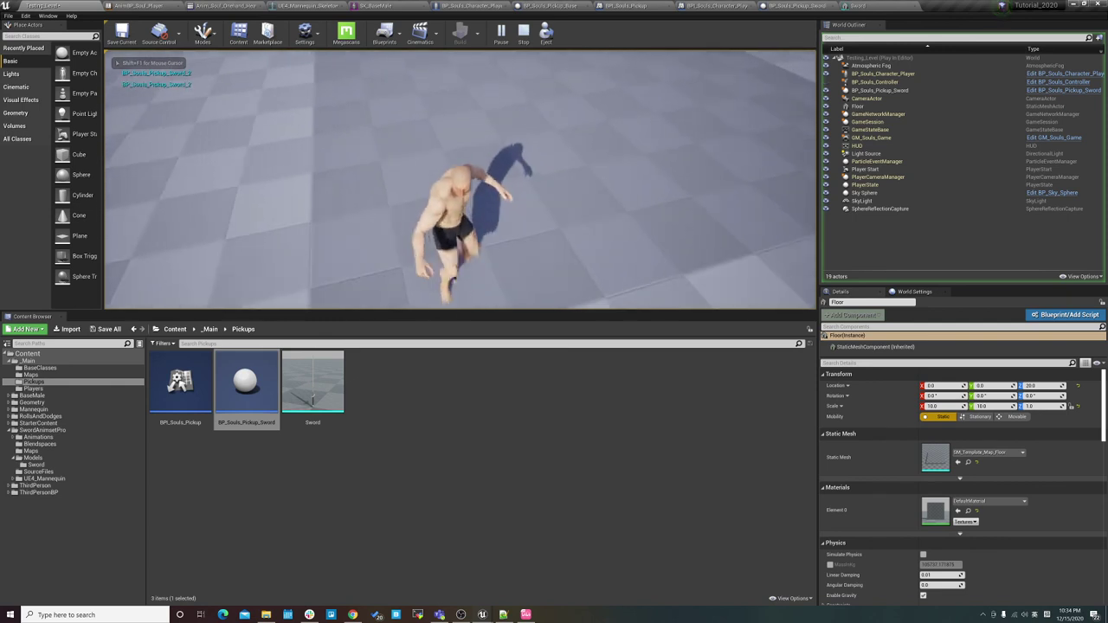
key(e)
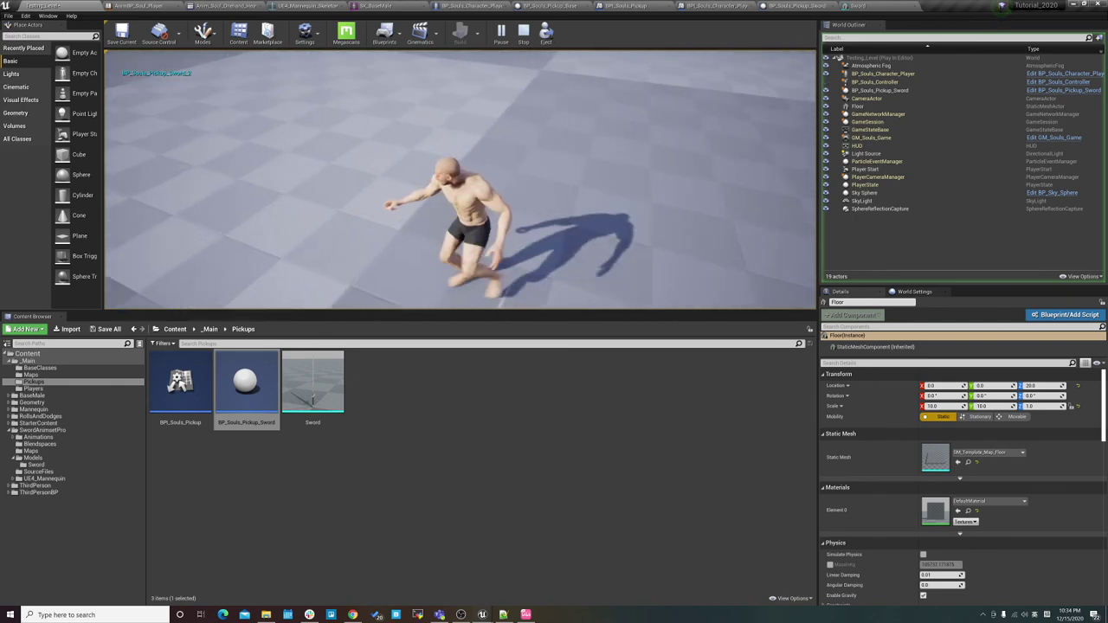
key(e)
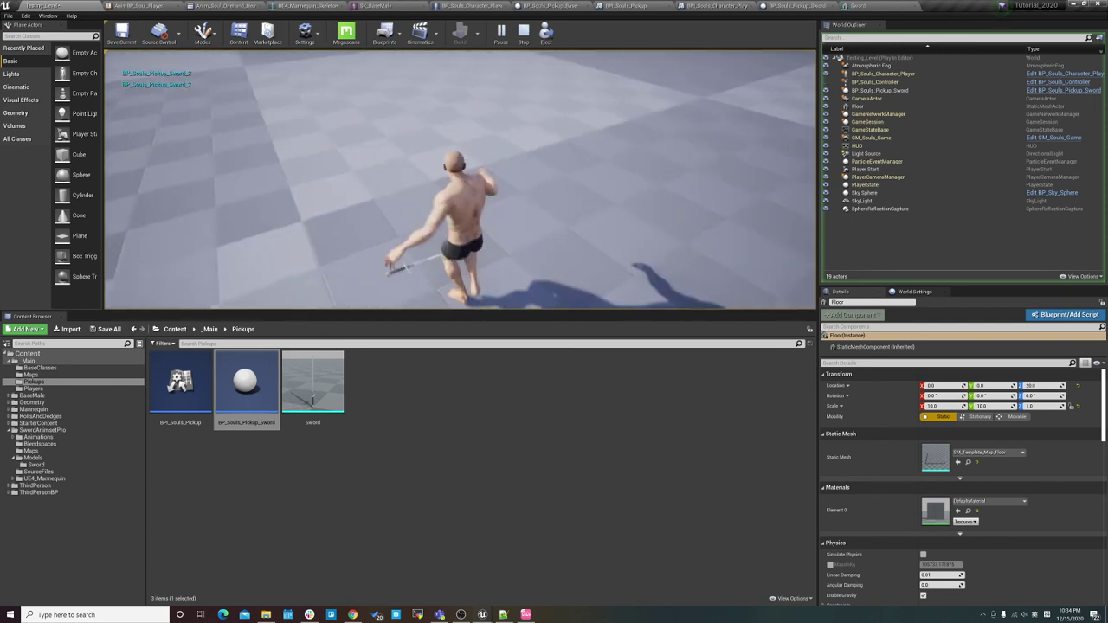
key(w)
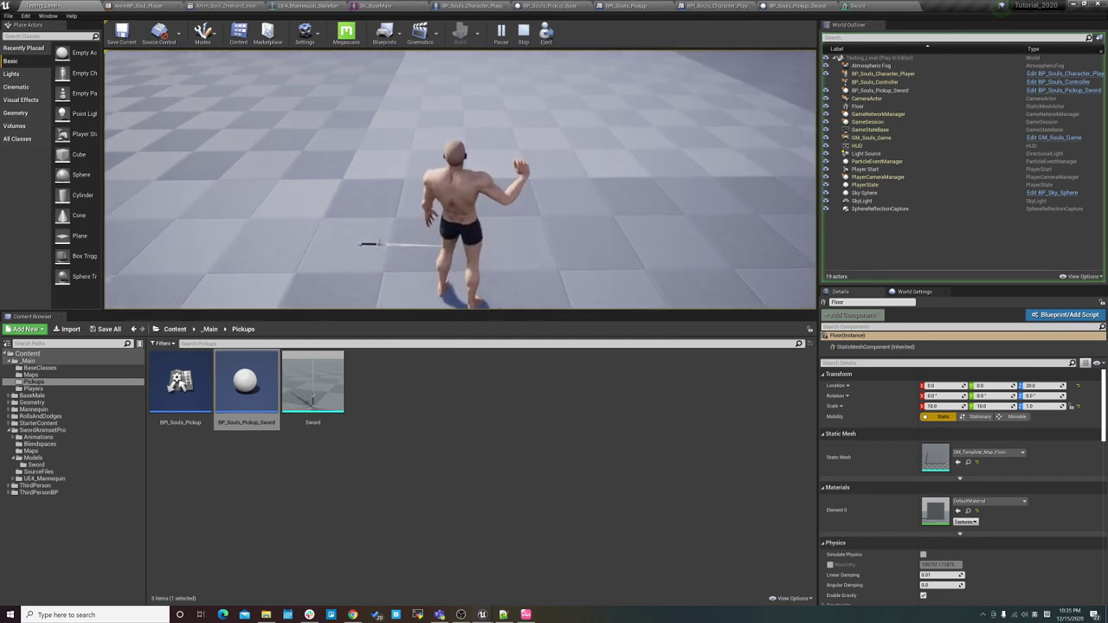
key(Escape)
click(461, 615)
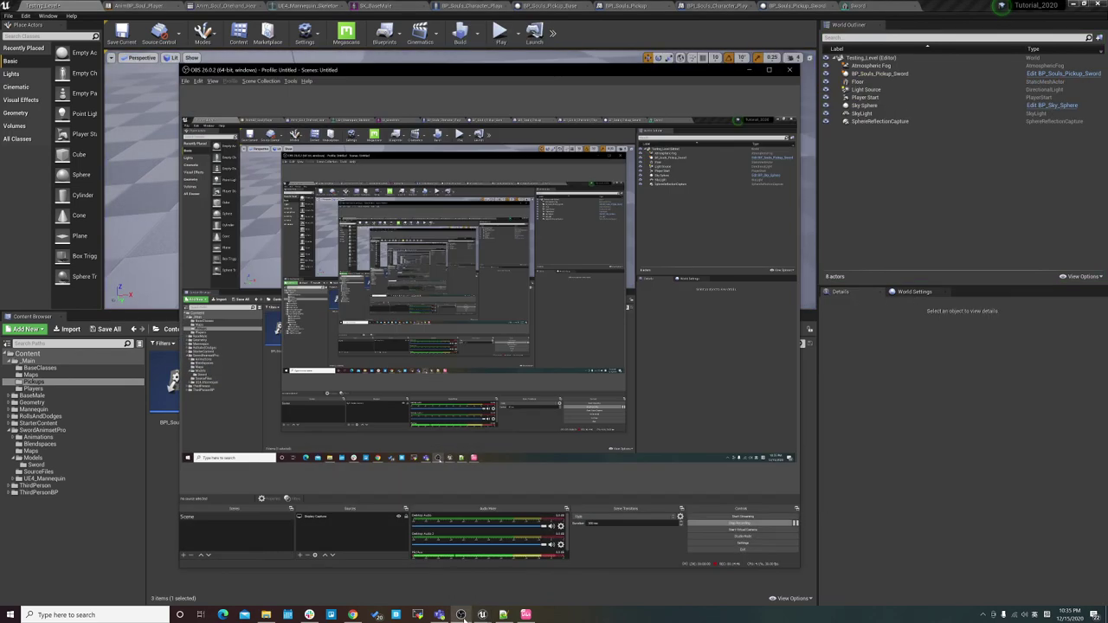
click(463, 618)
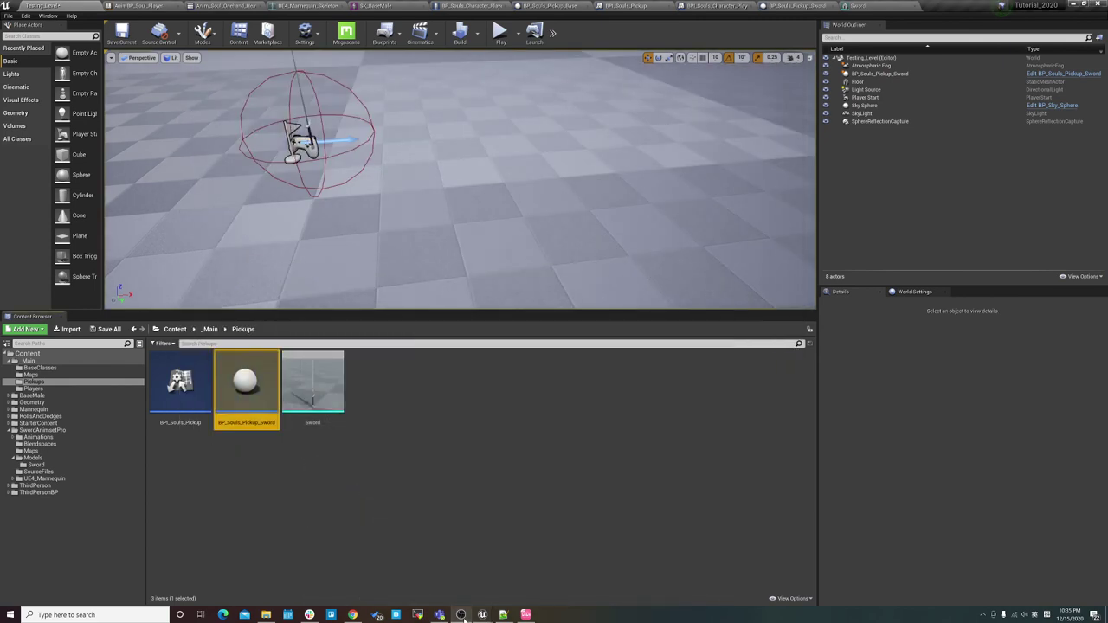